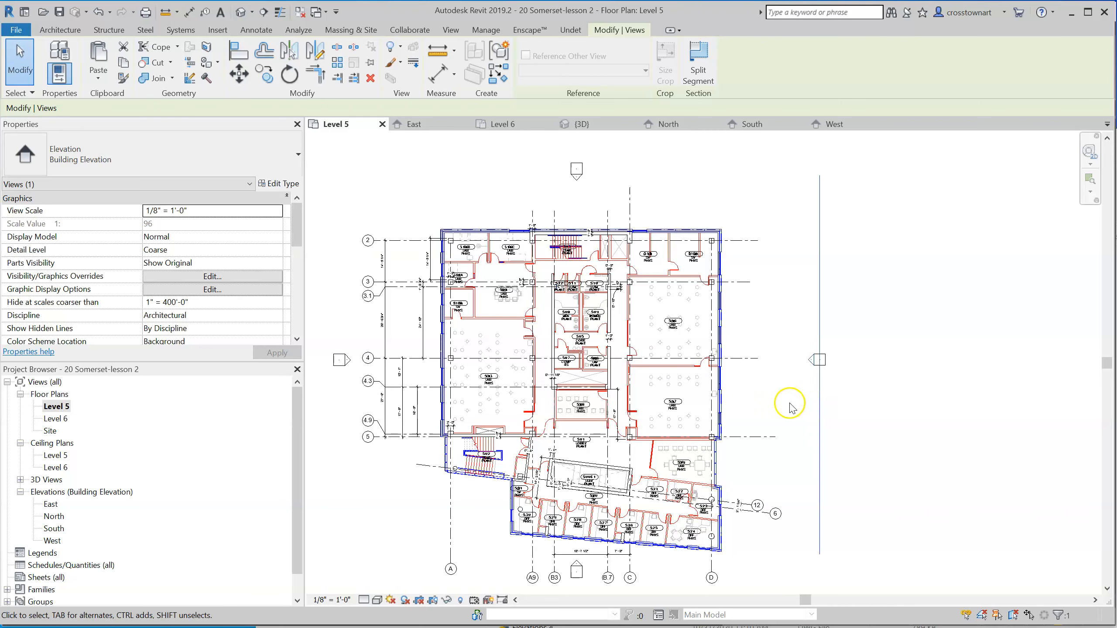
Open the default 3D view and examine the building's walls and columns, selecting one of the 20" x 20" perimeter columns.
{"action": "scroll", "coordinate": [789, 407], "scroll_direction": "down", "scroll_amount": 2}
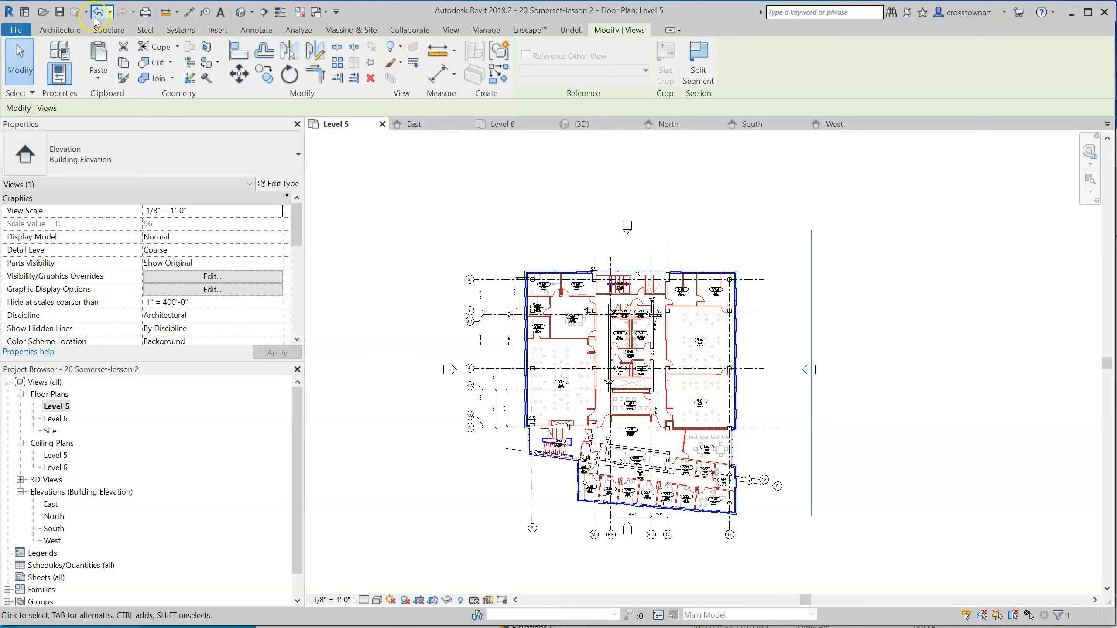
{"action": "left_click", "coordinate": [241, 12]}
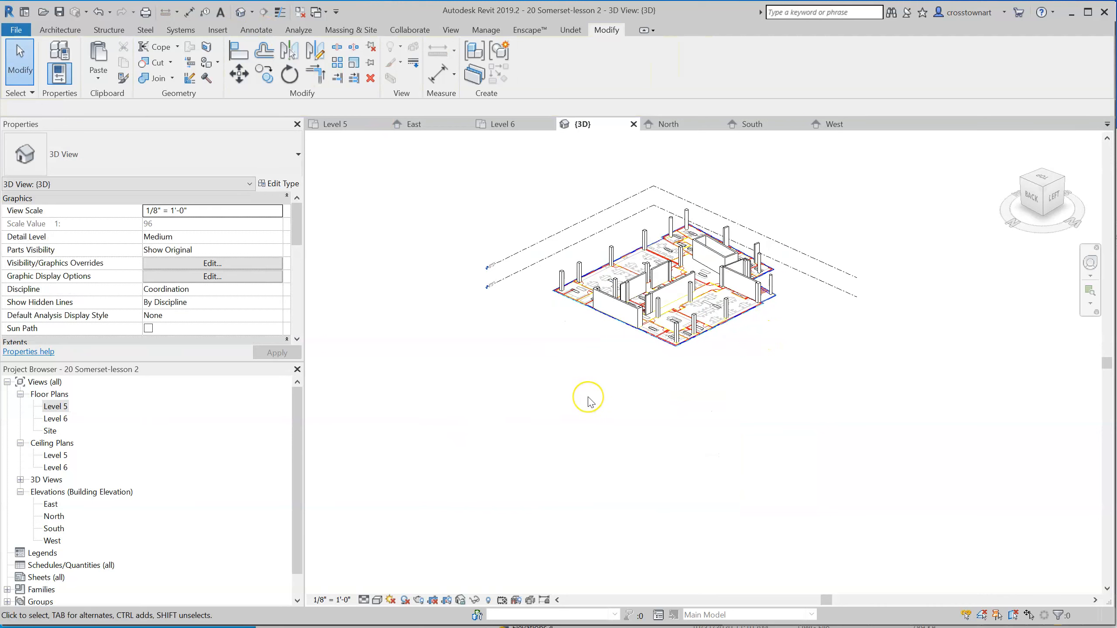
{"action": "scroll", "coordinate": [761, 222], "scroll_direction": "up", "scroll_amount": 3}
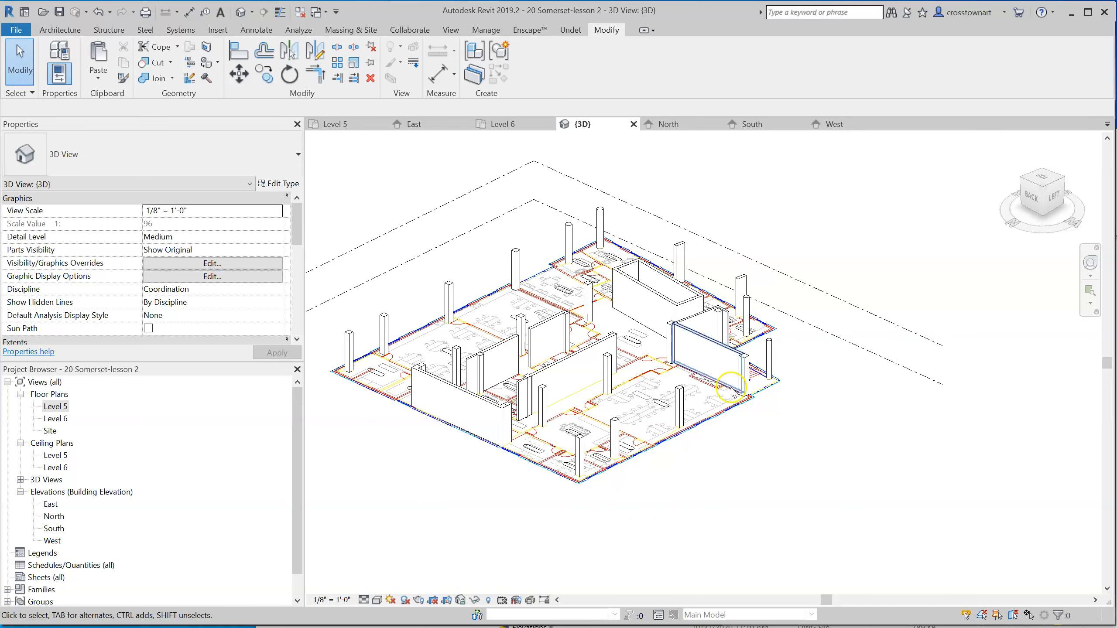
{"action": "scroll", "coordinate": [770, 441], "scroll_direction": "down", "scroll_amount": 1}
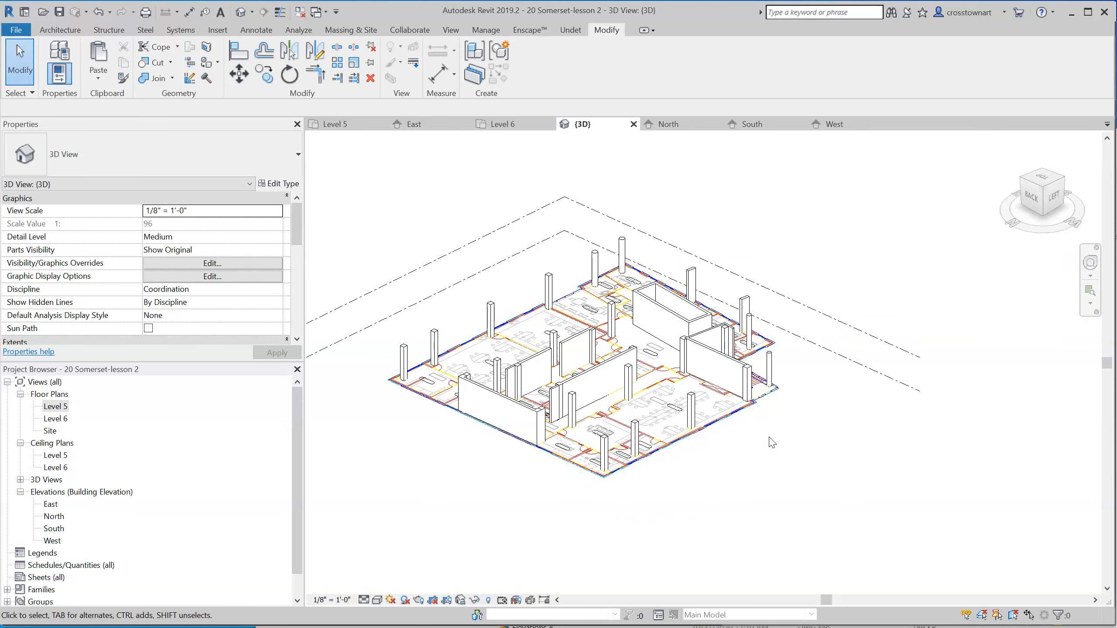
{"action": "scroll", "coordinate": [432, 300], "scroll_direction": "up", "scroll_amount": 1}
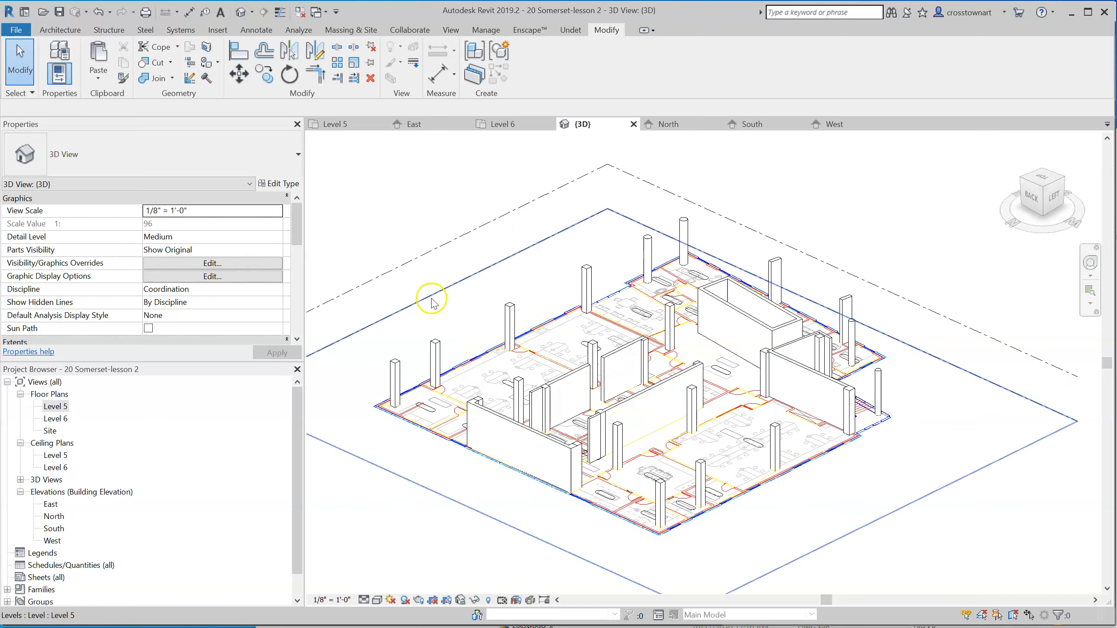
{"action": "scroll", "coordinate": [432, 300], "scroll_direction": "up", "scroll_amount": 1}
{"action": "left_click", "coordinate": [521, 315]}
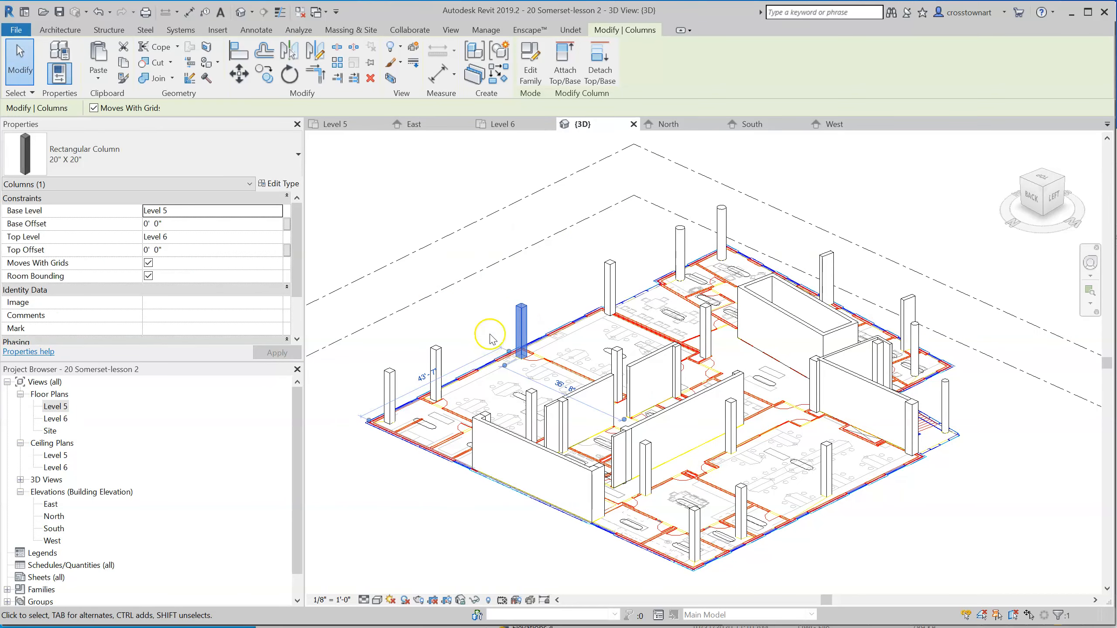
In the Level 5 floor plan, rename the East elevation view, whose marker lies beyond grid D, as "north new".
{"action": "left_click", "coordinate": [336, 124]}
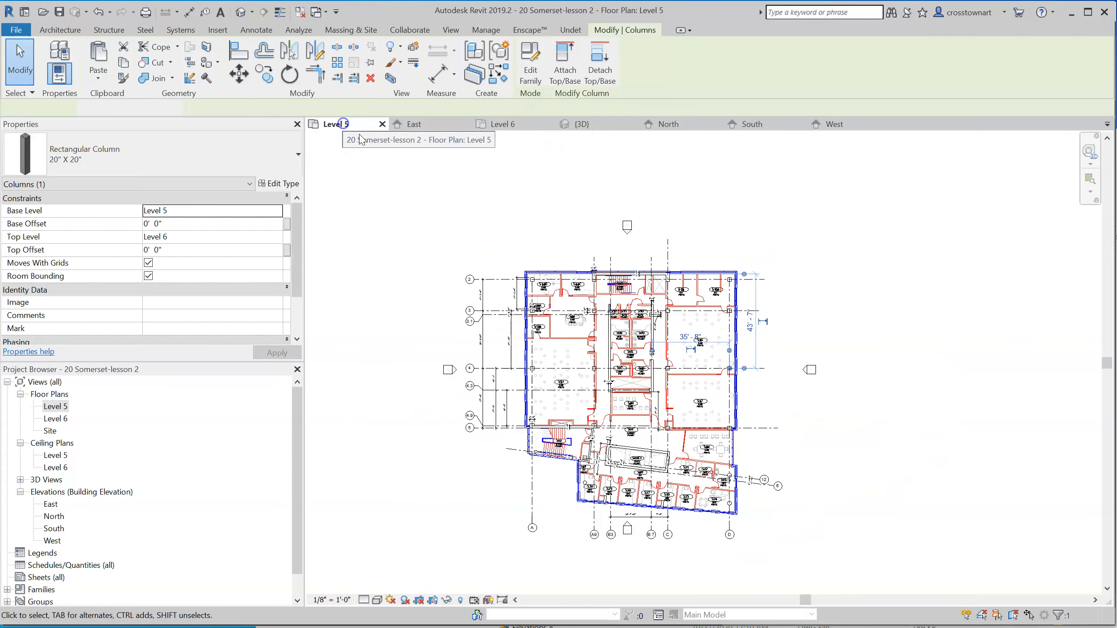
{"action": "scroll", "coordinate": [614, 247], "scroll_direction": "up", "scroll_amount": 3}
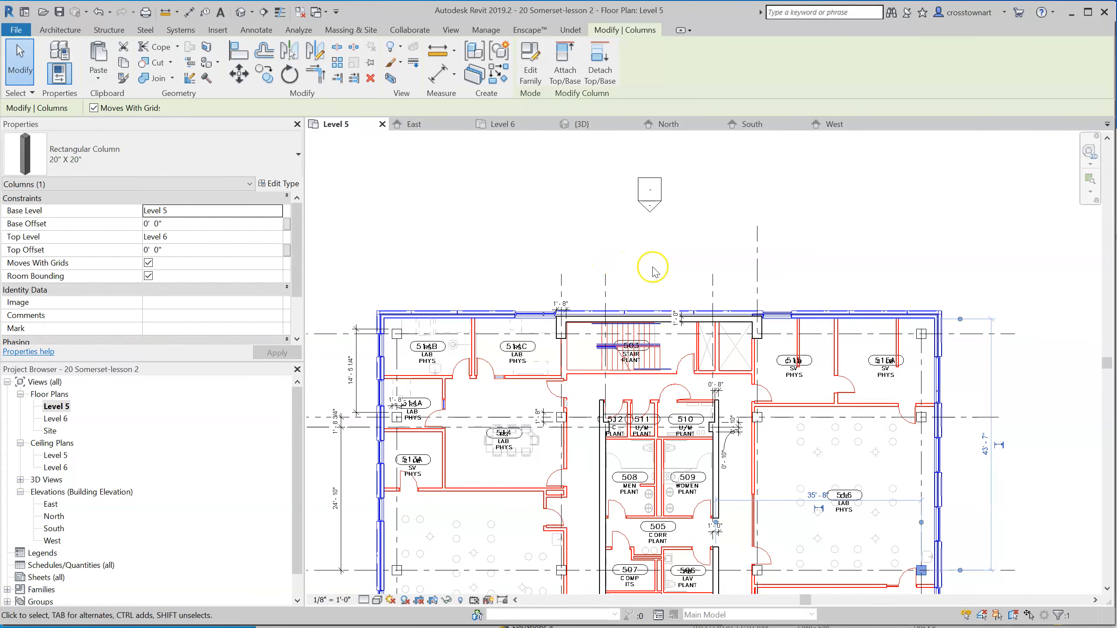
{"action": "scroll", "coordinate": [739, 249], "scroll_direction": "down", "scroll_amount": 1}
{"action": "scroll", "coordinate": [886, 490], "scroll_direction": "up", "scroll_amount": 1}
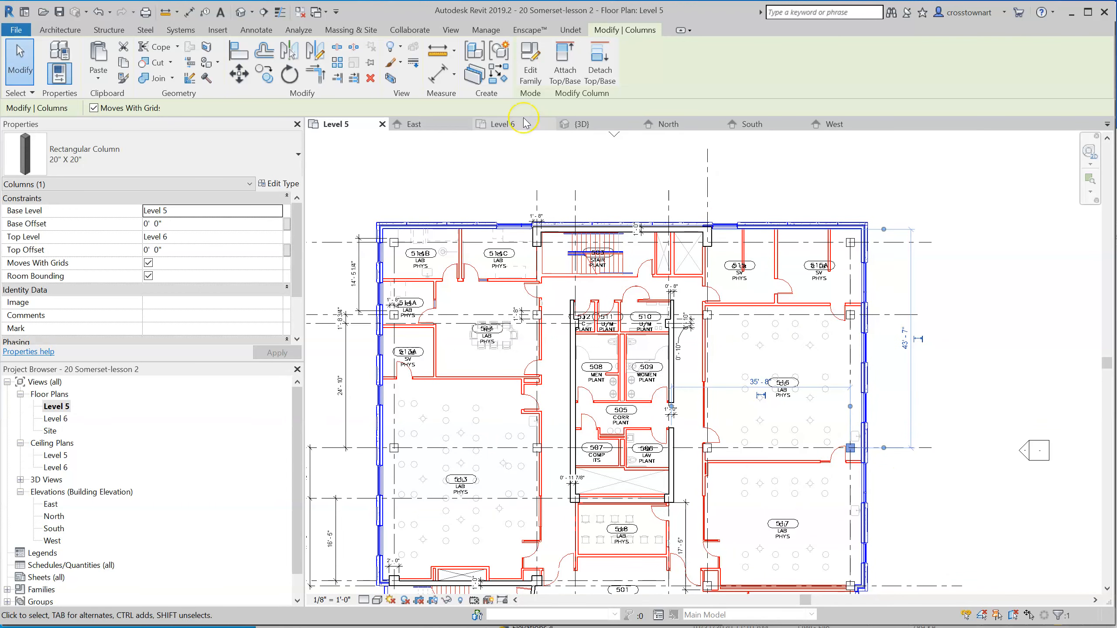
{"action": "left_click", "coordinate": [941, 374]}
{"action": "scroll", "coordinate": [710, 289], "scroll_direction": "down", "scroll_amount": 1}
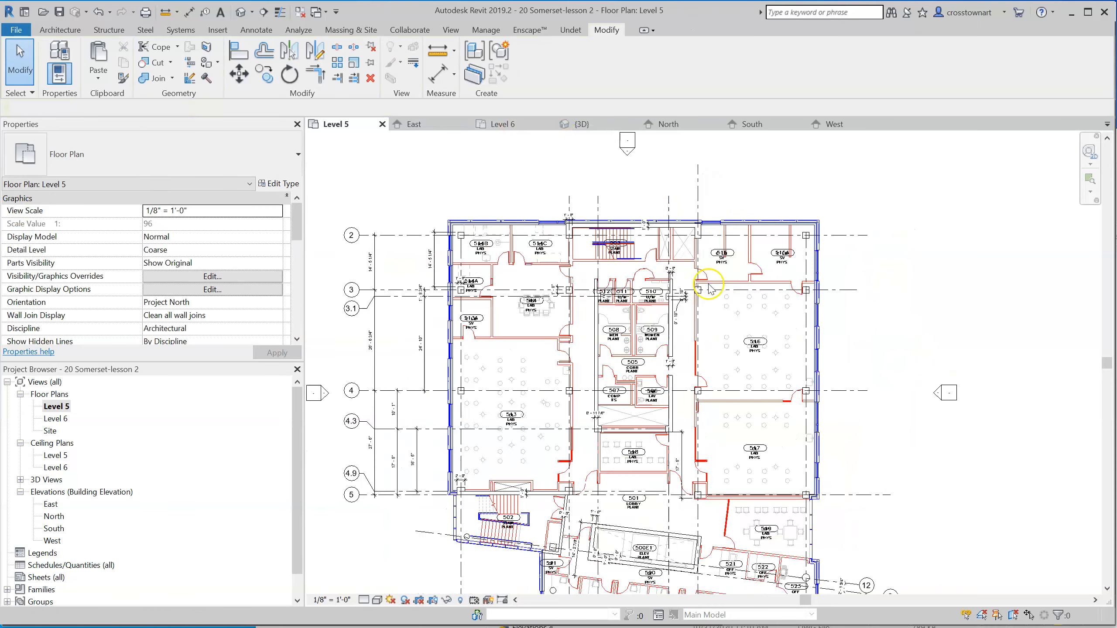
{"action": "left_click", "coordinate": [938, 395]}
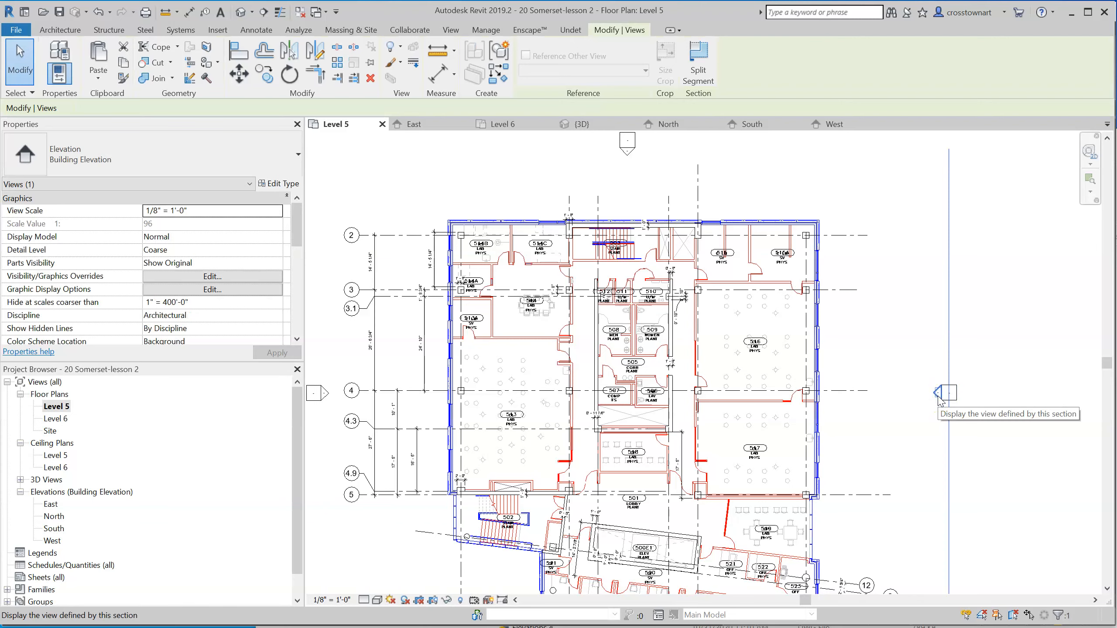
{"action": "left_click_drag", "start_coordinate": [297, 222], "coordinate": [297, 310]}
{"action": "left_click", "coordinate": [202, 225]}
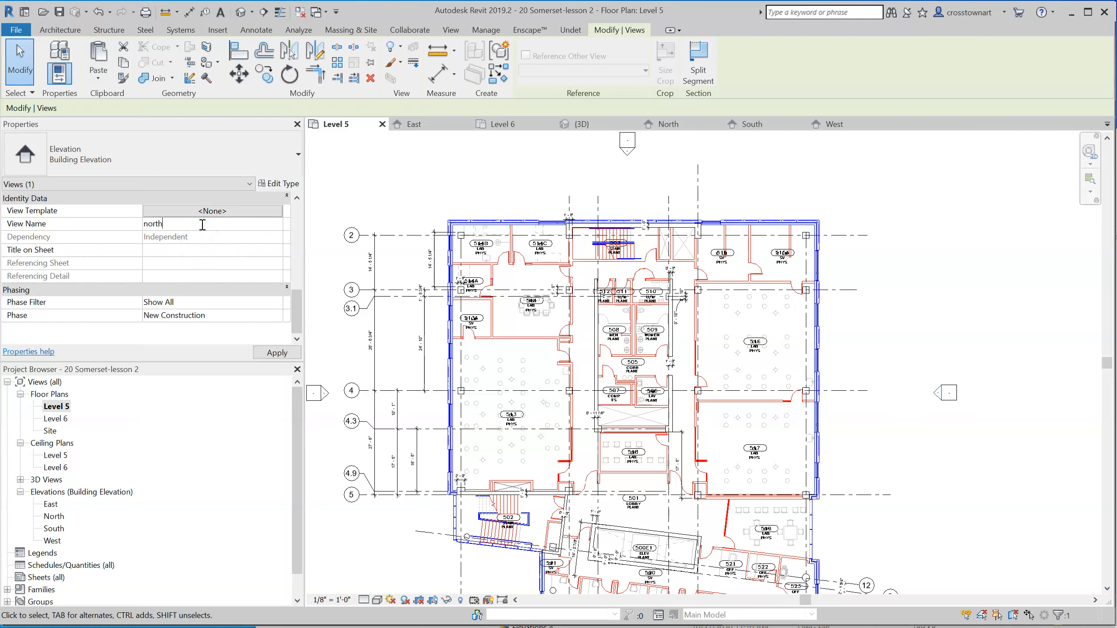
{"action": "type", "text": "north new"}
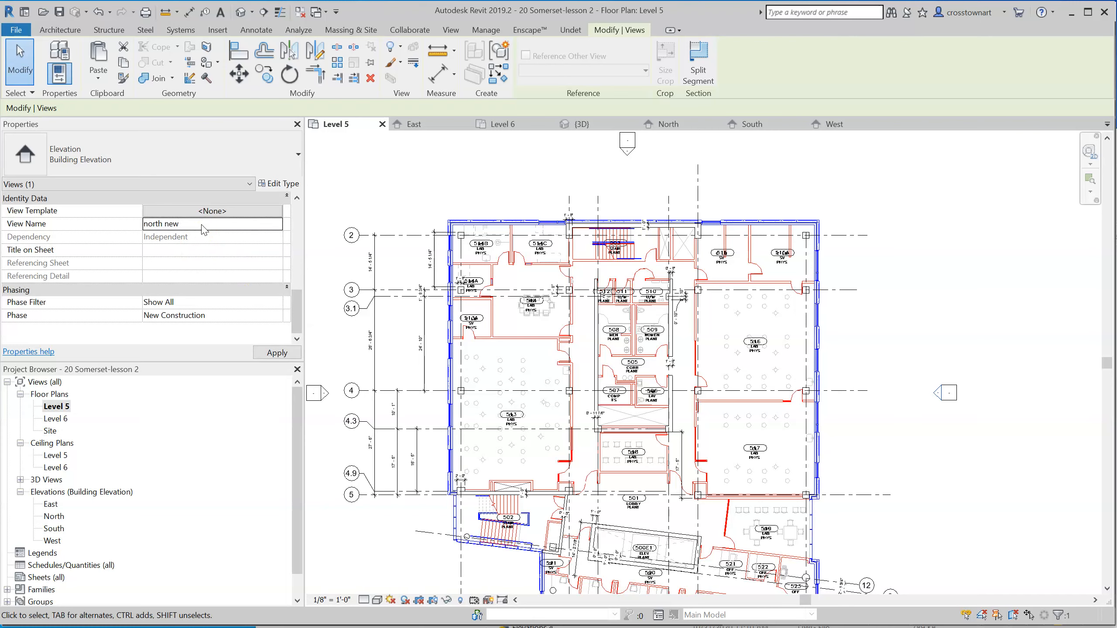
{"action": "key", "text": "Return"}
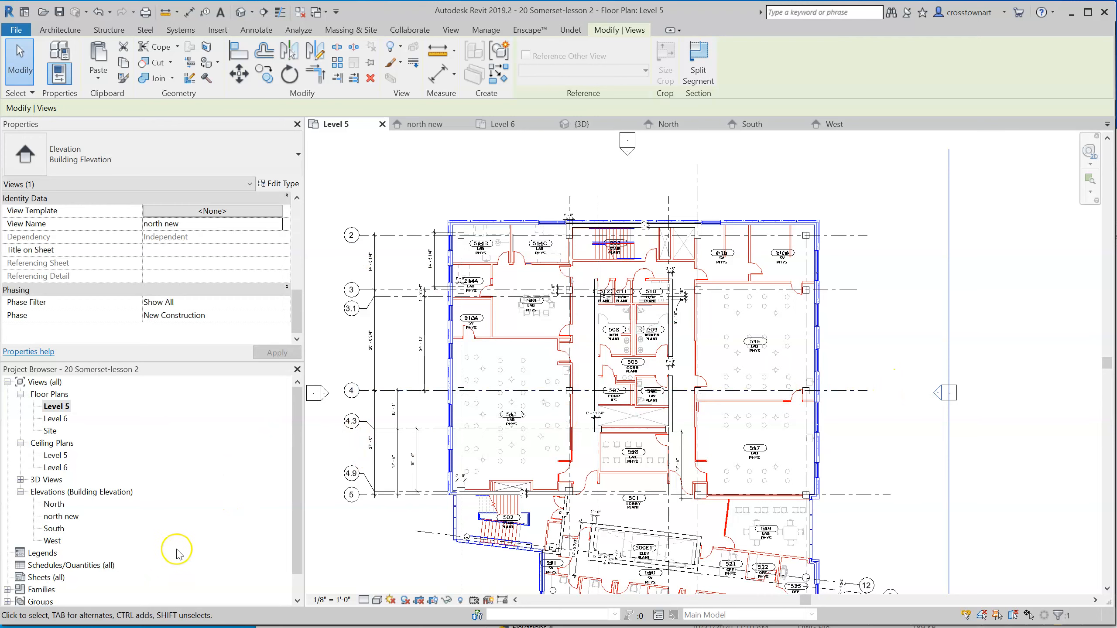
Rename the original North elevation view as "west".
{"action": "left_click", "coordinate": [61, 506]}
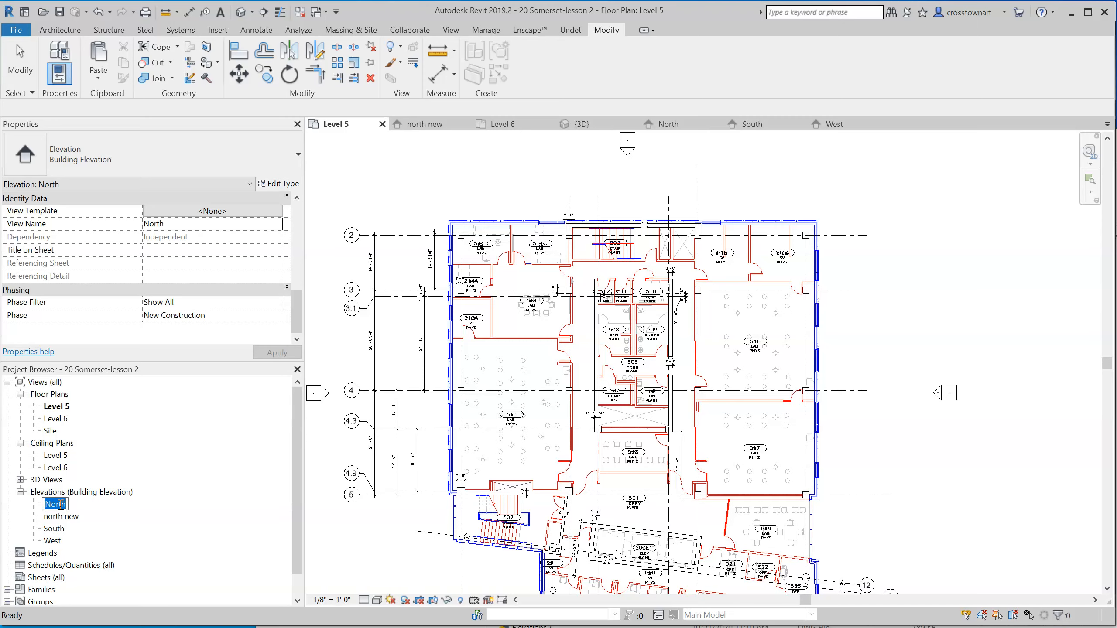
{"action": "type", "text": "st"}
{"action": "key", "text": "Return"}
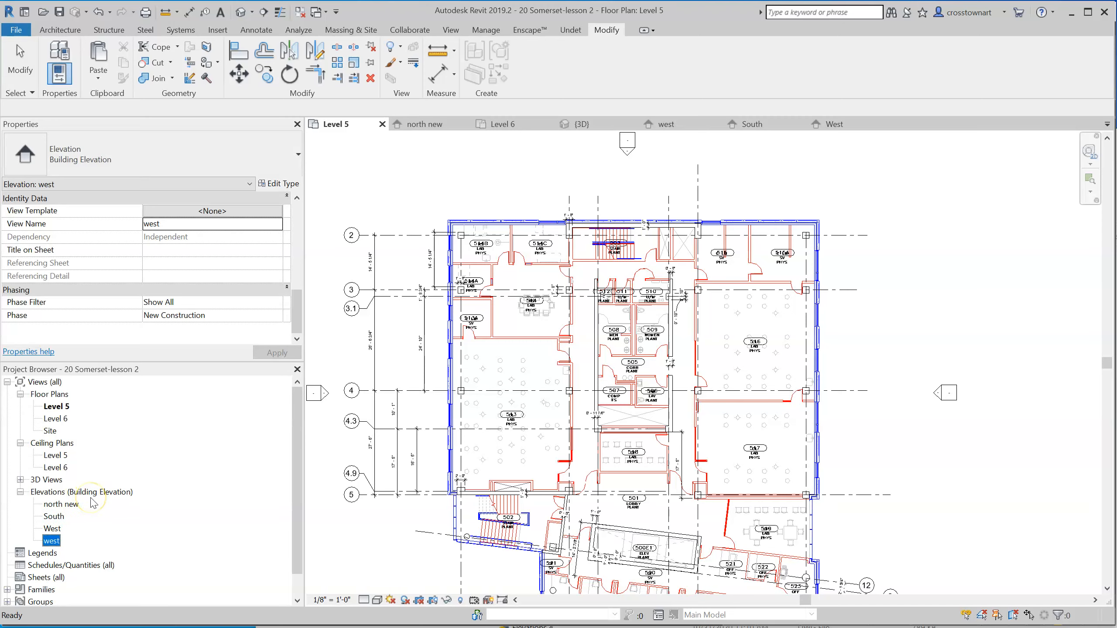
Rename the South elevation view as "east".
{"action": "left_click", "coordinate": [49, 529]}
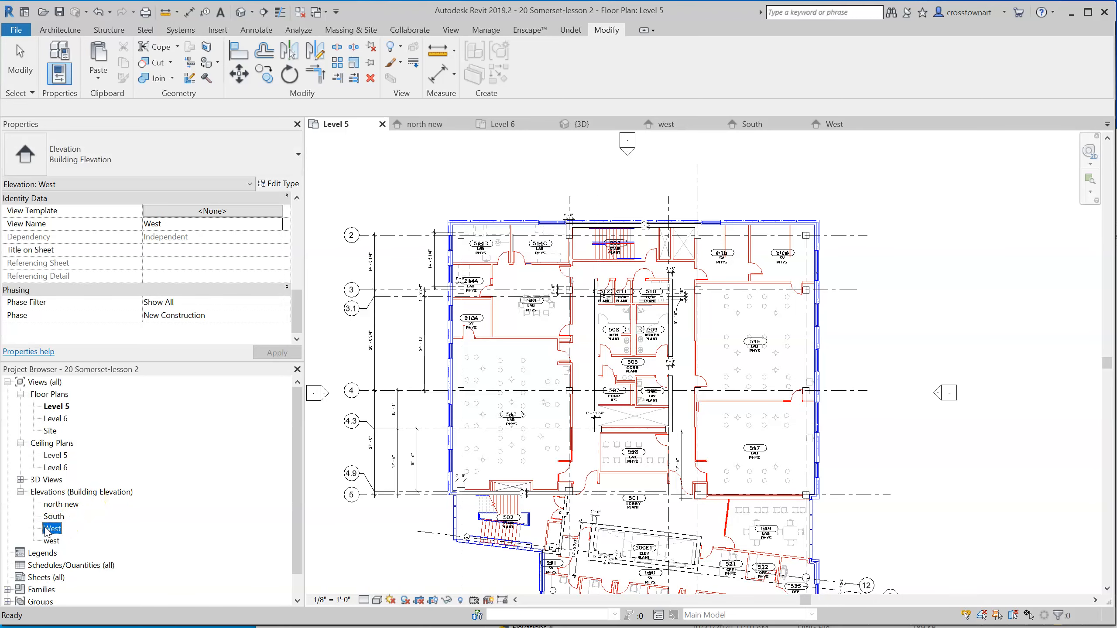
{"action": "scroll", "coordinate": [642, 281], "scroll_direction": "down", "scroll_amount": 2}
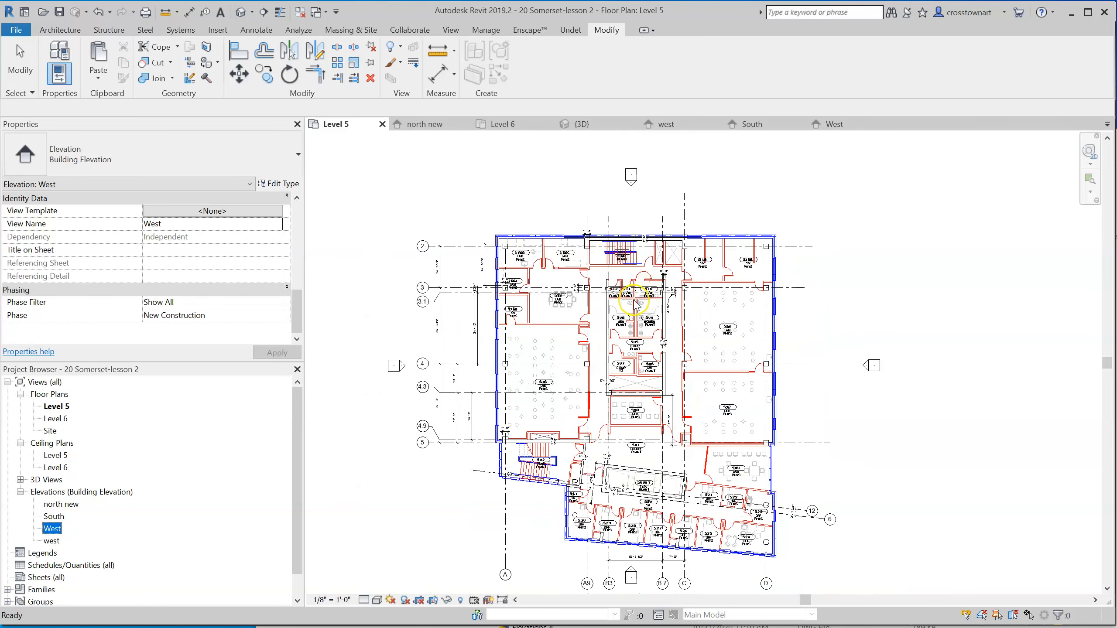
{"action": "left_click", "coordinate": [57, 517]}
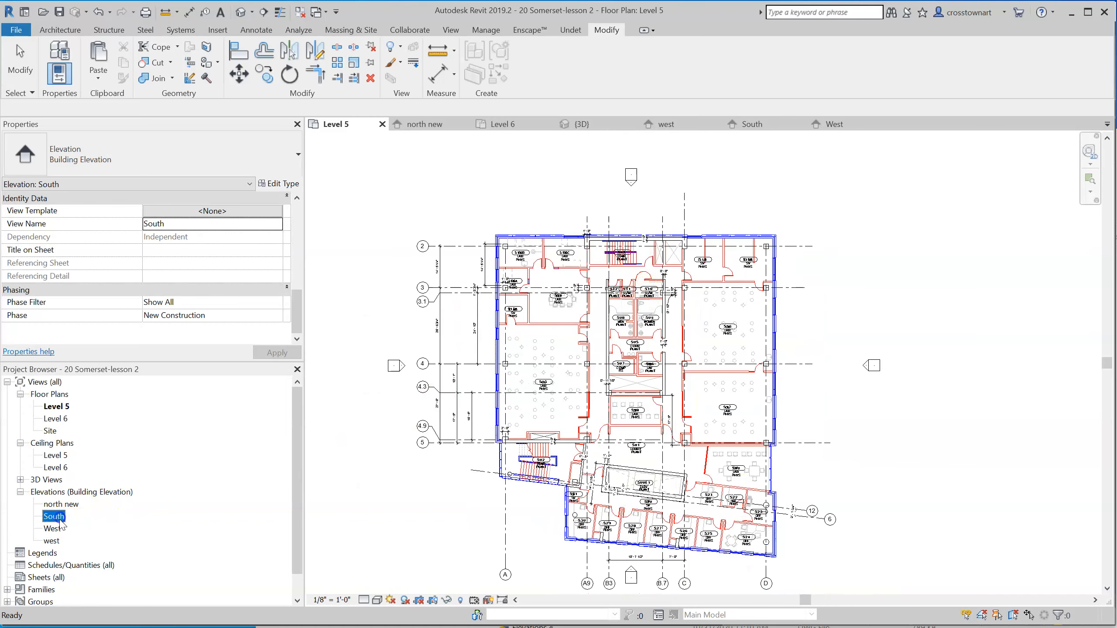
{"action": "type", "text": "east"}
{"action": "left_click", "coordinate": [693, 179]}
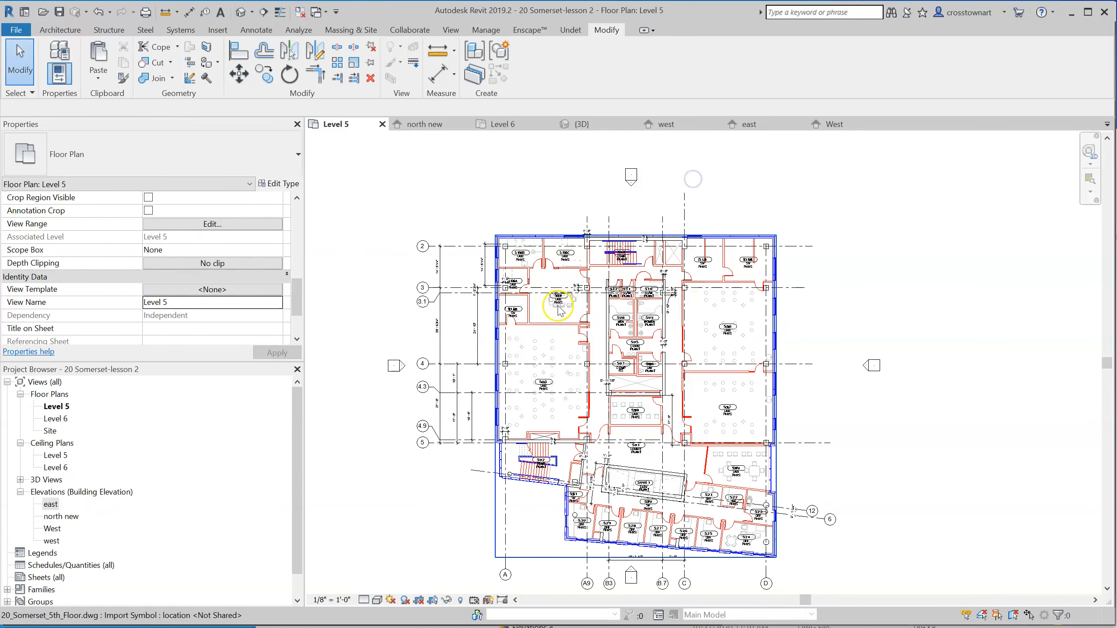
Identify the views of the two side elevation markers on the plan and rename the original capitalised West elevation as "south".
{"action": "left_click", "coordinate": [401, 368]}
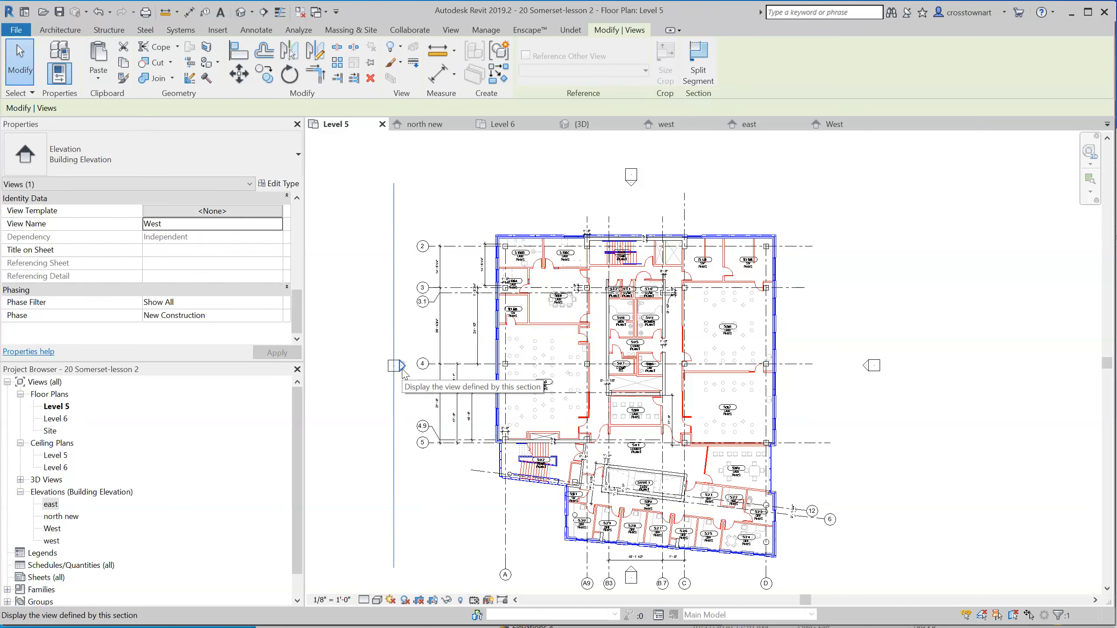
{"action": "left_click", "coordinate": [865, 368]}
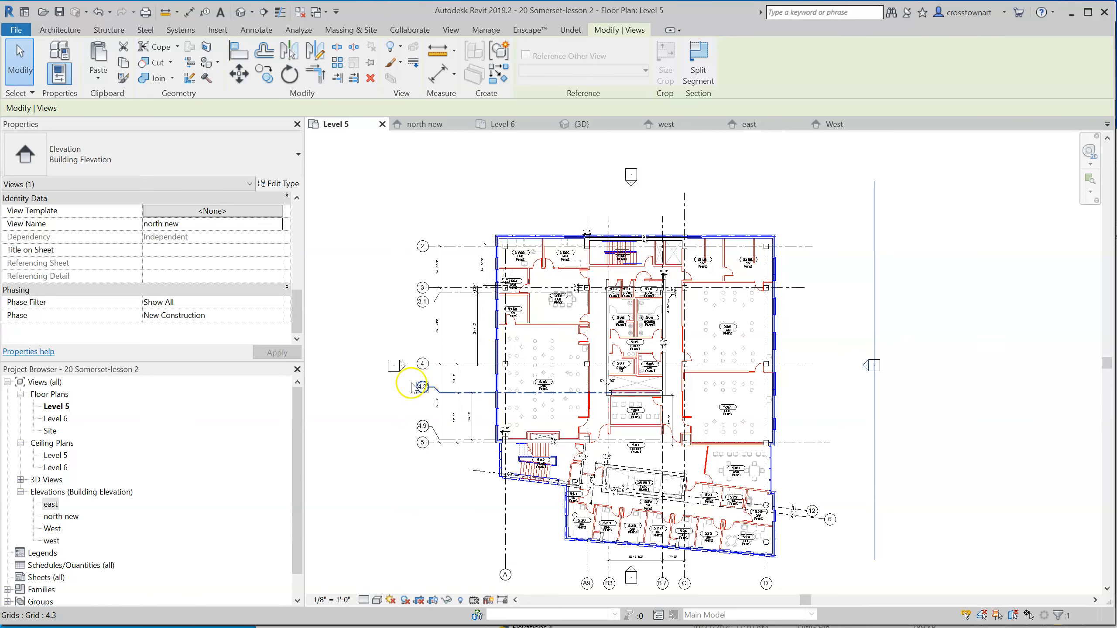
{"action": "left_click", "coordinate": [403, 373]}
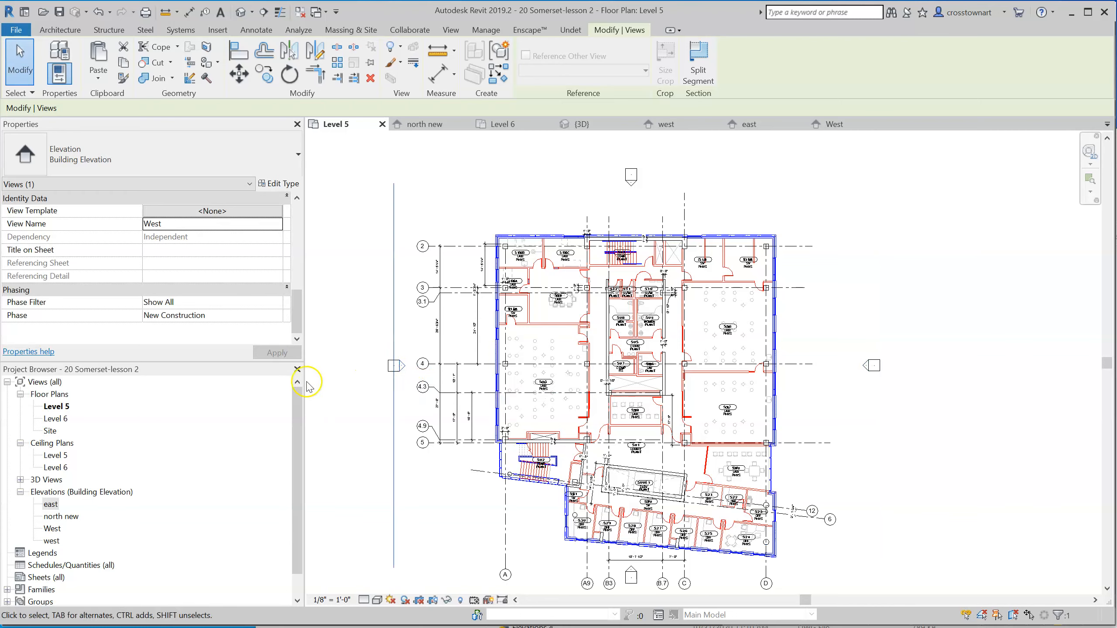
{"action": "left_click", "coordinate": [91, 535]}
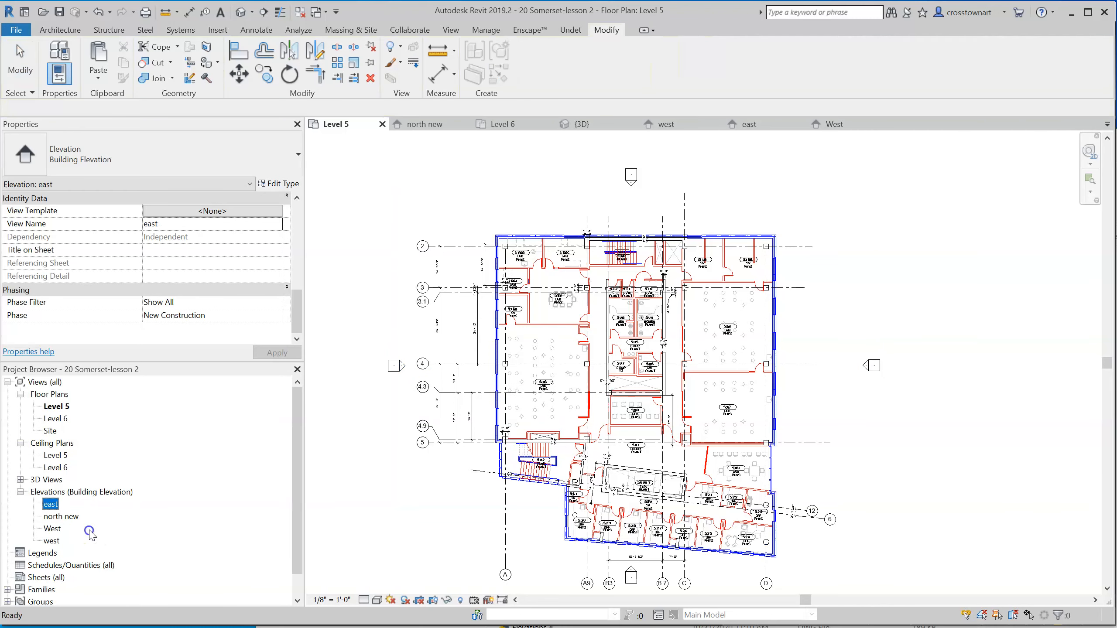
{"action": "left_click", "coordinate": [52, 530]}
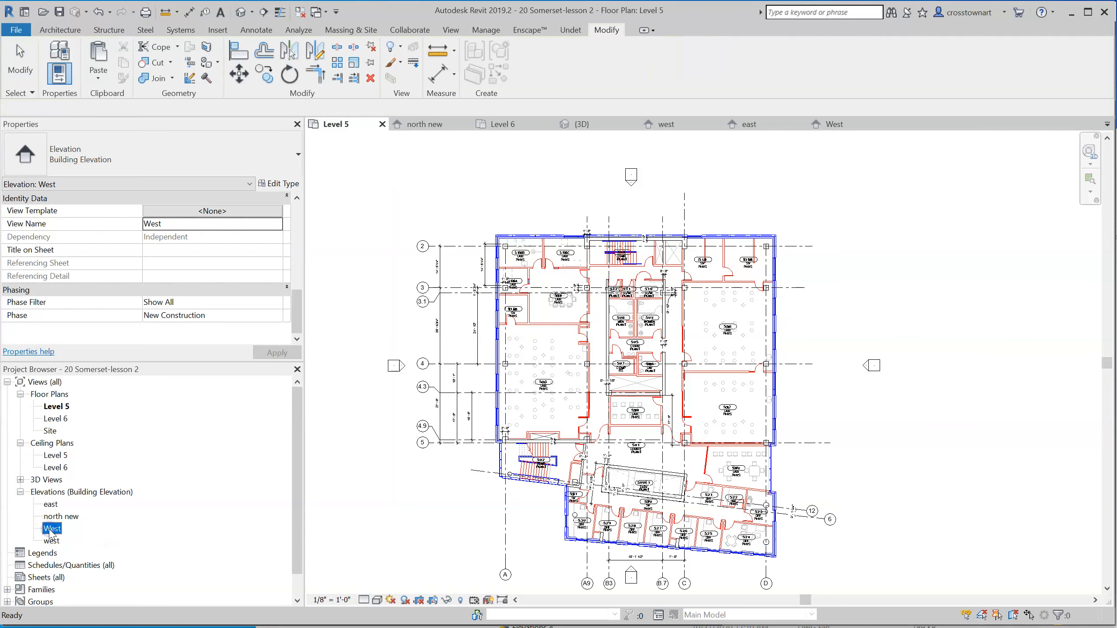
{"action": "left_click", "coordinate": [53, 530]}
{"action": "key", "text": "Return"}
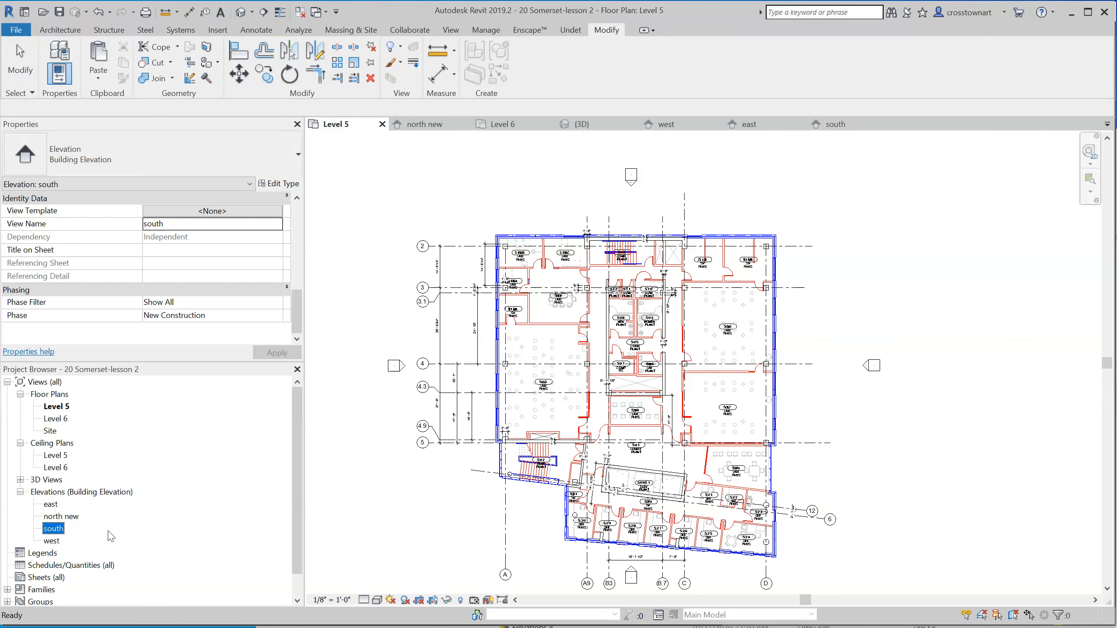
Rename the "north new" elevation as "north" and check the view name of the elevation marker beyond grid D.
{"action": "left_click", "coordinate": [65, 517]}
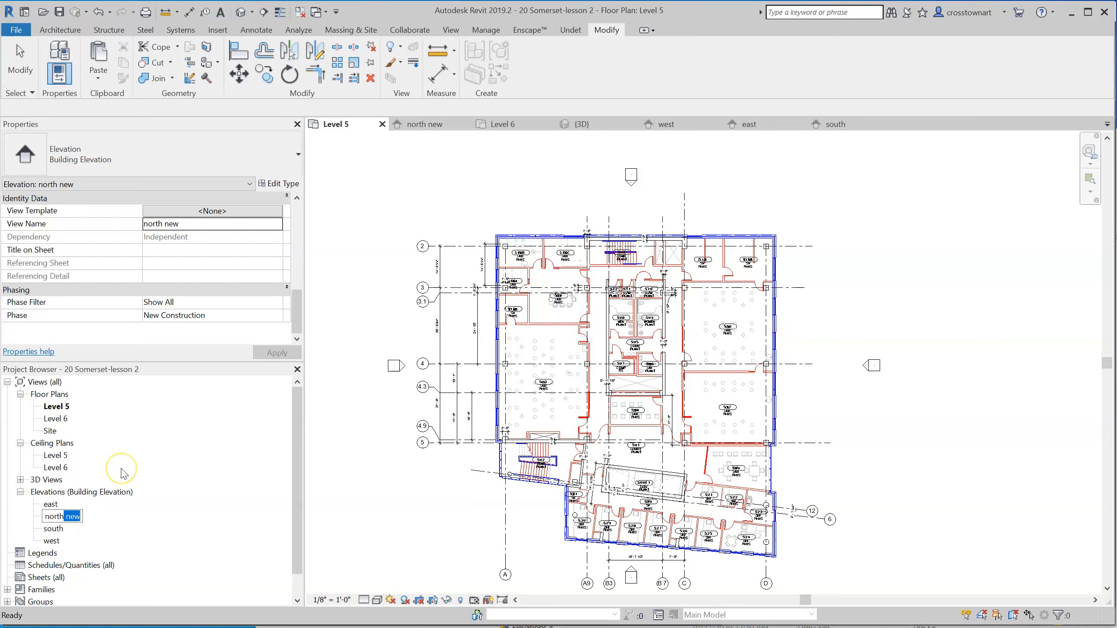
{"action": "key", "text": "Return"}
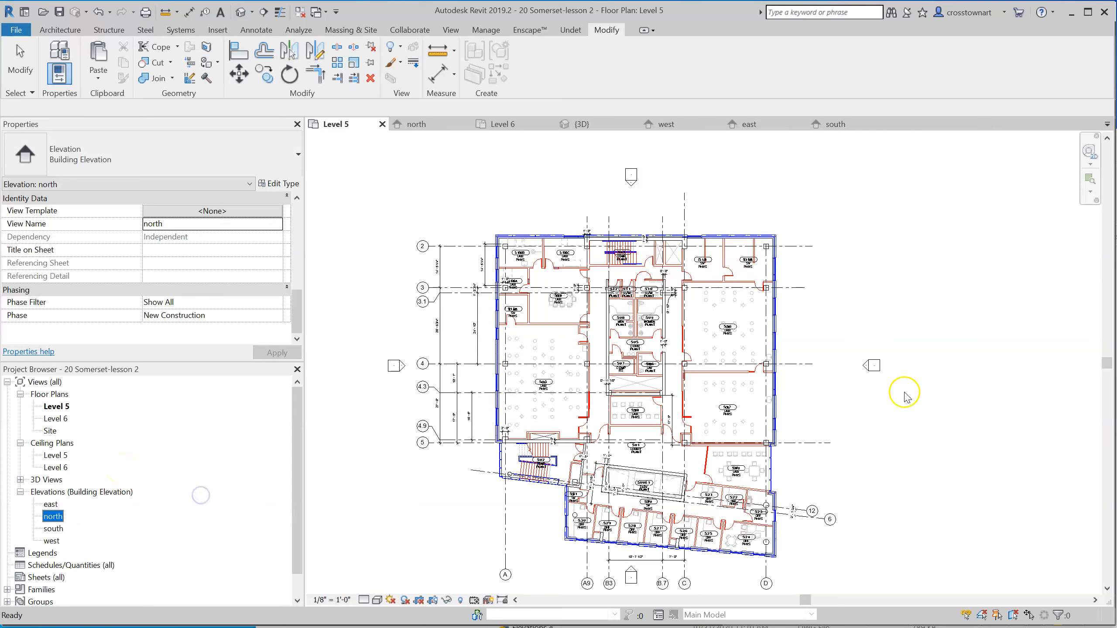
{"action": "left_click", "coordinate": [868, 370]}
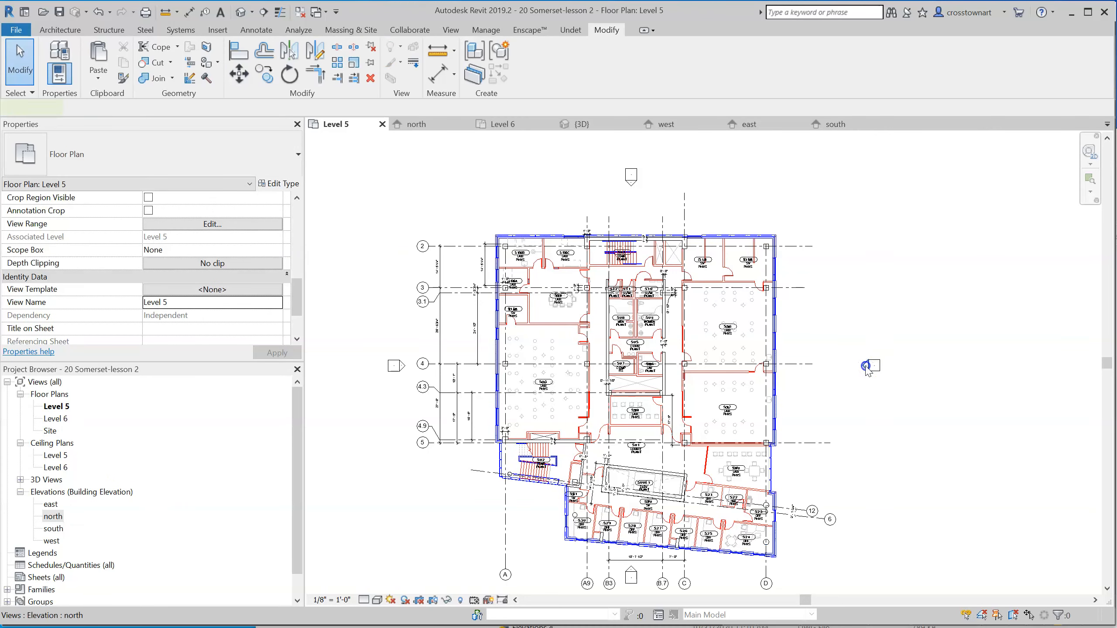
{"action": "left_click", "coordinate": [868, 370]}
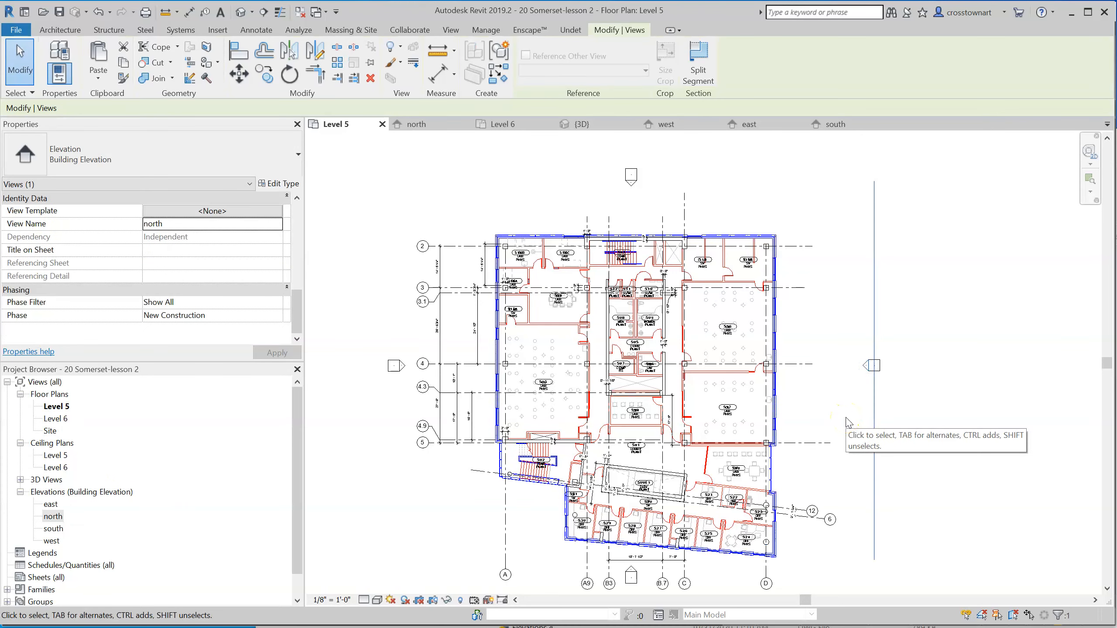
{"action": "left_click", "coordinate": [849, 422]}
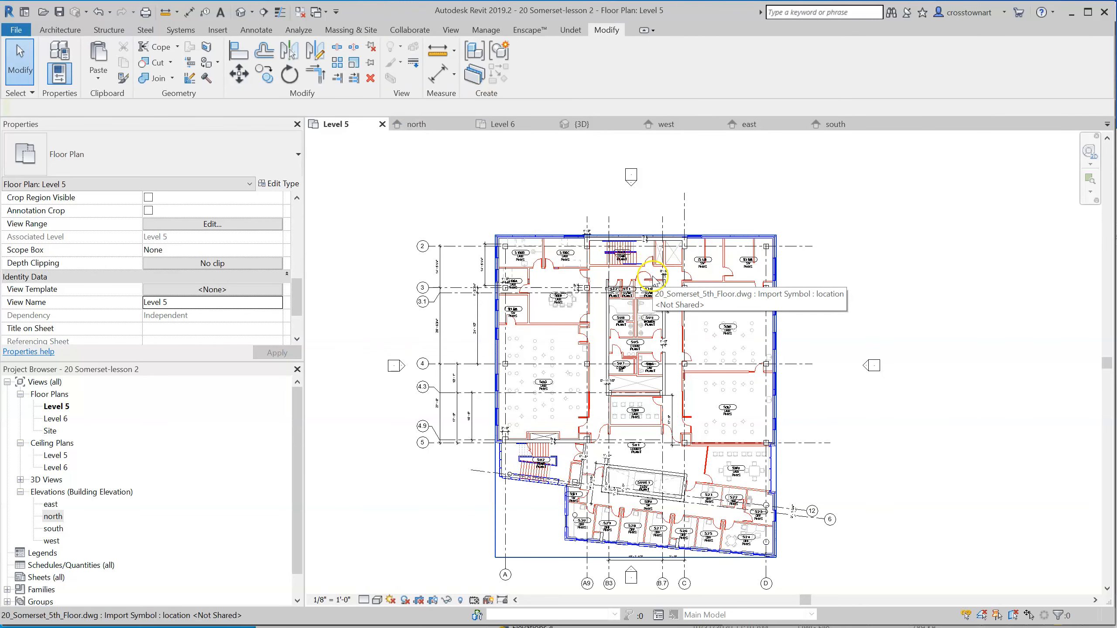
Open the north elevation and link the CAD file Elevations 3-scaled NORTH with Auto - Origin to Origin positioning at Level 5.
{"action": "double_click", "coordinate": [55, 517]}
{"action": "scroll", "coordinate": [596, 387], "scroll_direction": "down", "scroll_amount": 2}
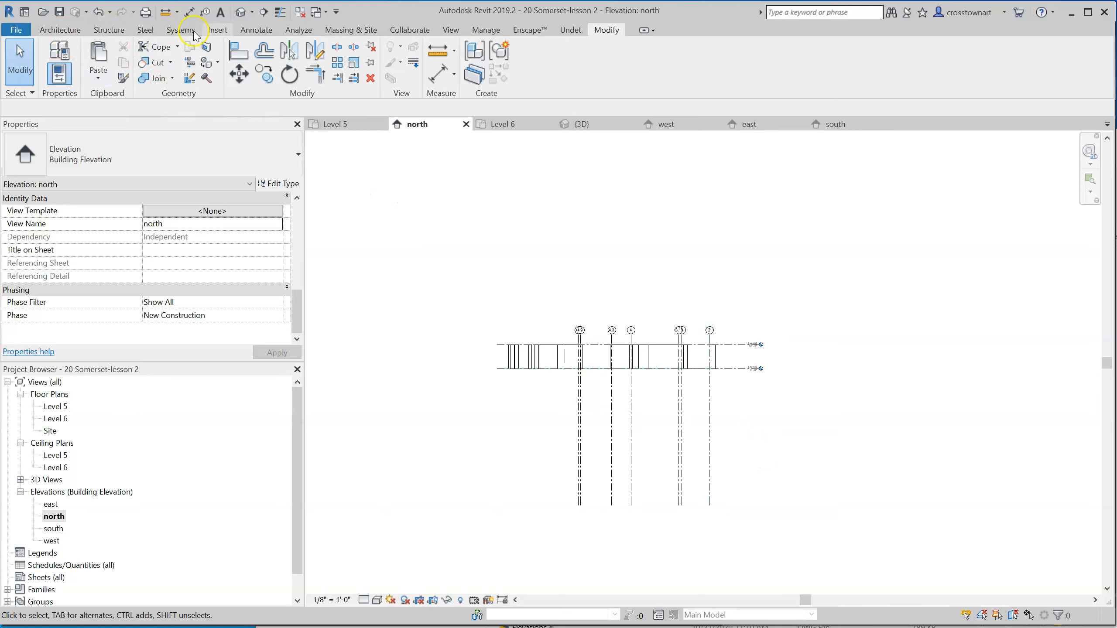
{"action": "left_click", "coordinate": [217, 30]}
{"action": "left_click", "coordinate": [102, 61]}
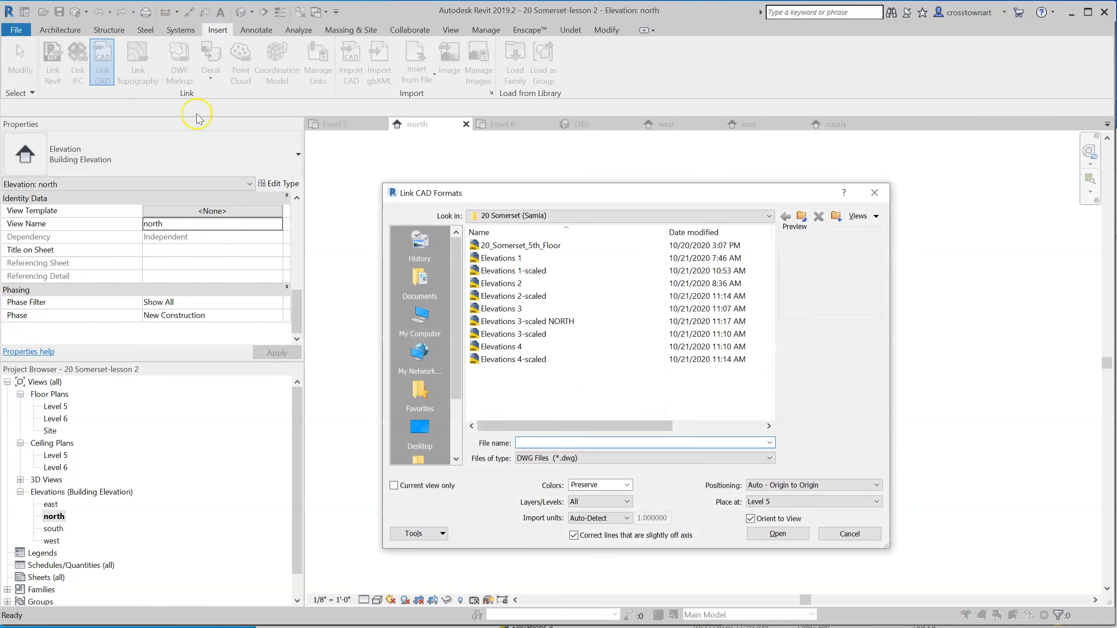
{"action": "left_click", "coordinate": [552, 321]}
{"action": "left_click", "coordinate": [779, 534]}
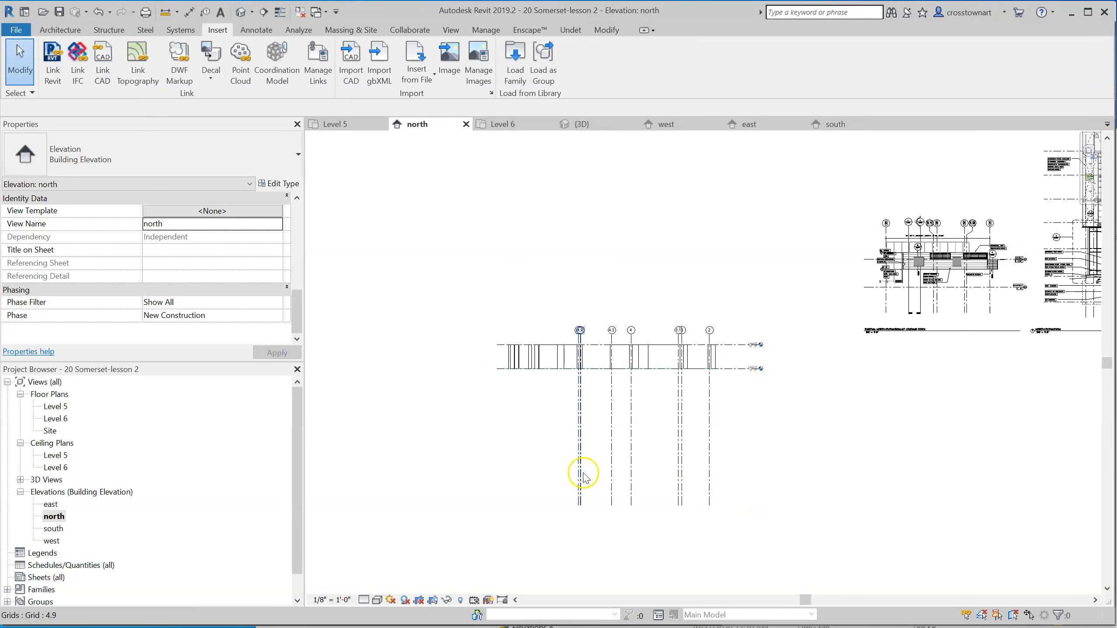
Move the linked north elevation drawing freehand next to the model's grids, at a base offset of about -124' 2".
{"action": "scroll", "coordinate": [576, 467], "scroll_direction": "down", "scroll_amount": 1}
{"action": "scroll", "coordinate": [576, 467], "scroll_direction": "down", "scroll_amount": 3}
{"action": "left_click", "coordinate": [825, 337]}
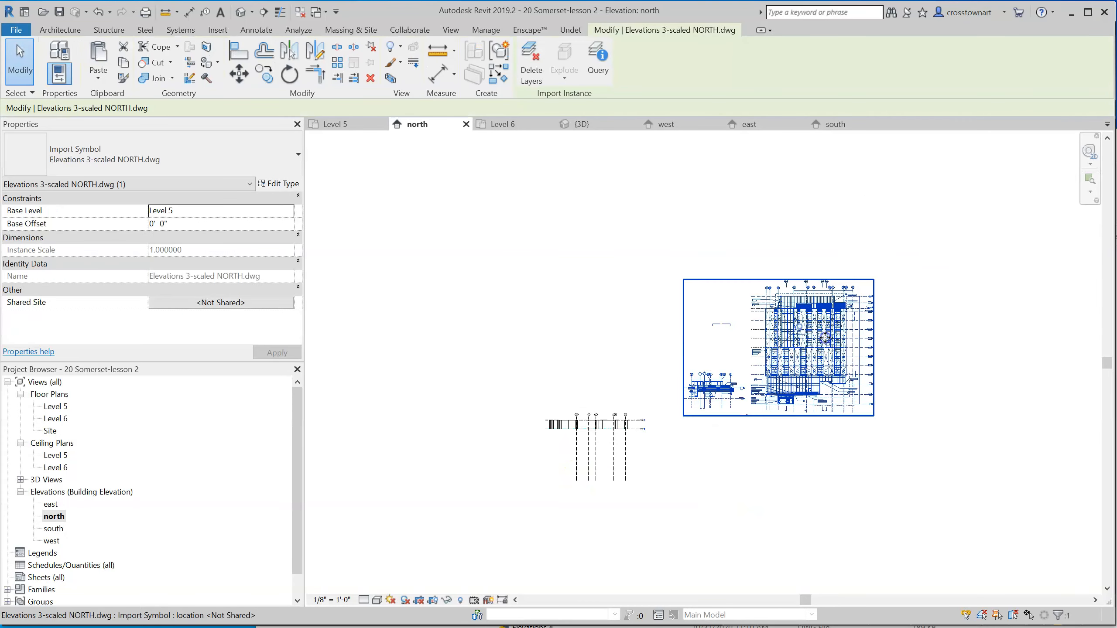
{"action": "left_click", "coordinate": [800, 327]}
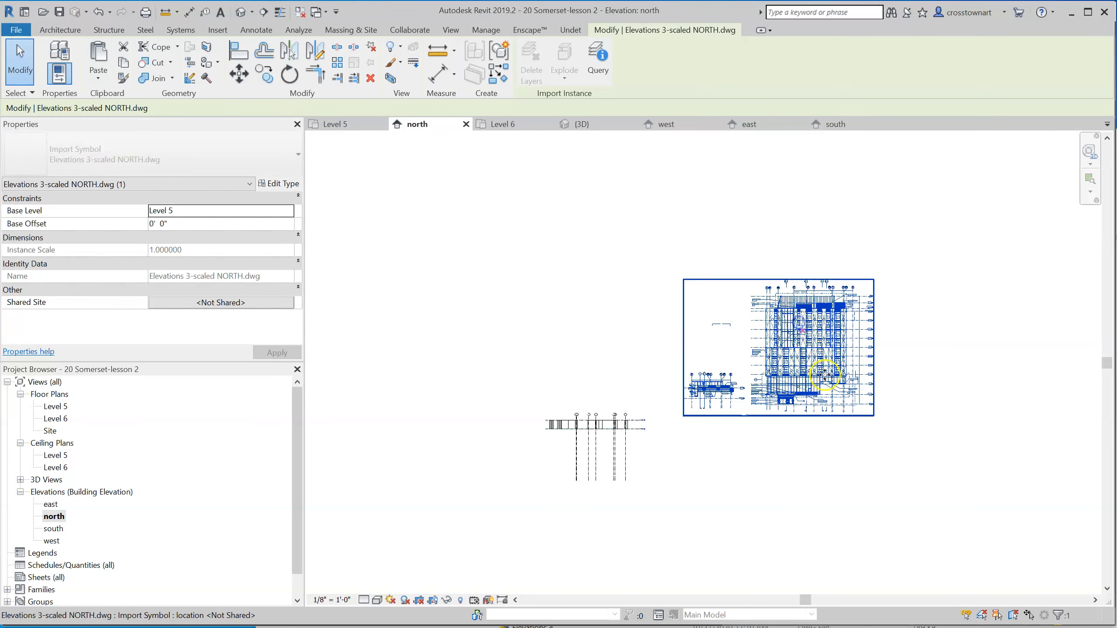
{"action": "left_click", "coordinate": [815, 466]}
{"action": "left_click", "coordinate": [813, 371]}
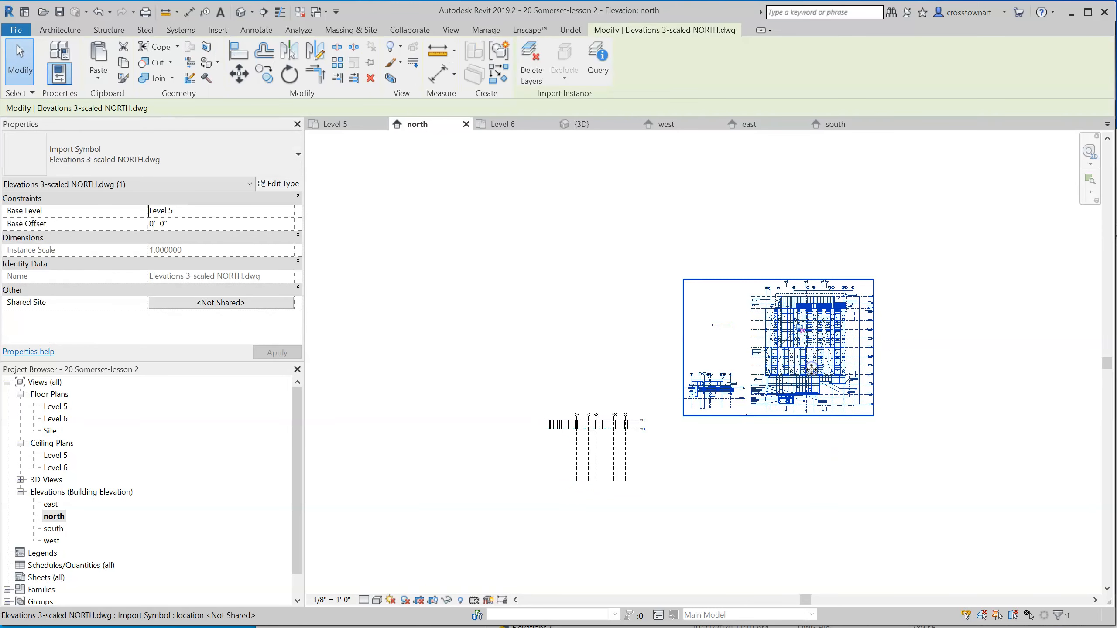
{"action": "scroll", "coordinate": [766, 417], "scroll_direction": "up", "scroll_amount": 5}
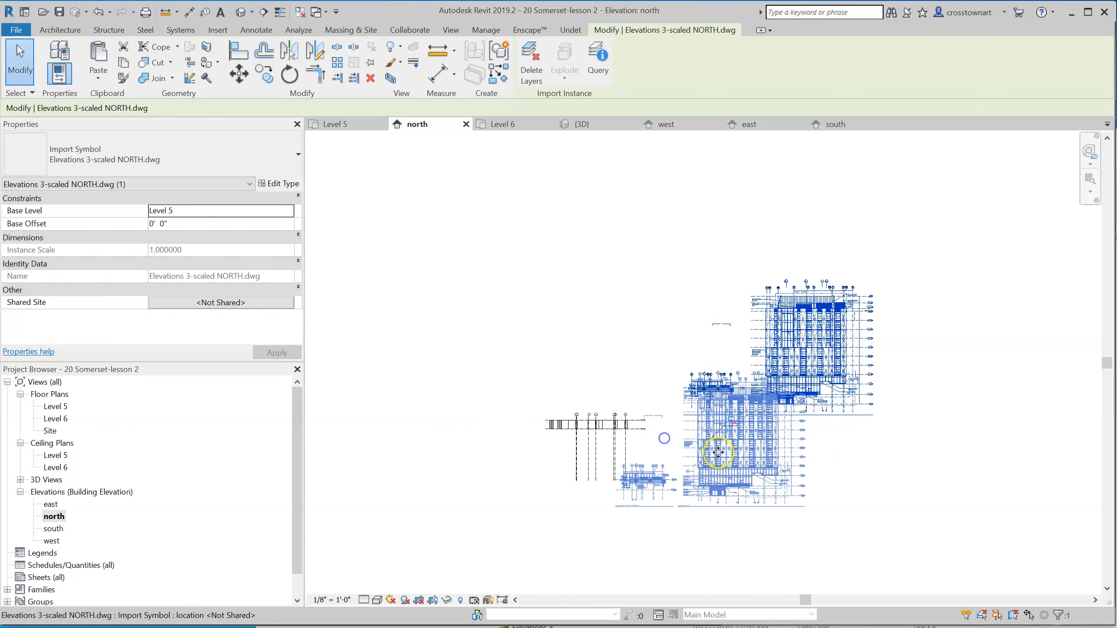
{"action": "mouse_move", "coordinate": [753, 453]}
{"action": "left_mouse_down"}
{"action": "mouse_move", "coordinate": [528, 435]}
{"action": "mouse_move", "coordinate": [610, 448]}
{"action": "left_mouse_up"}
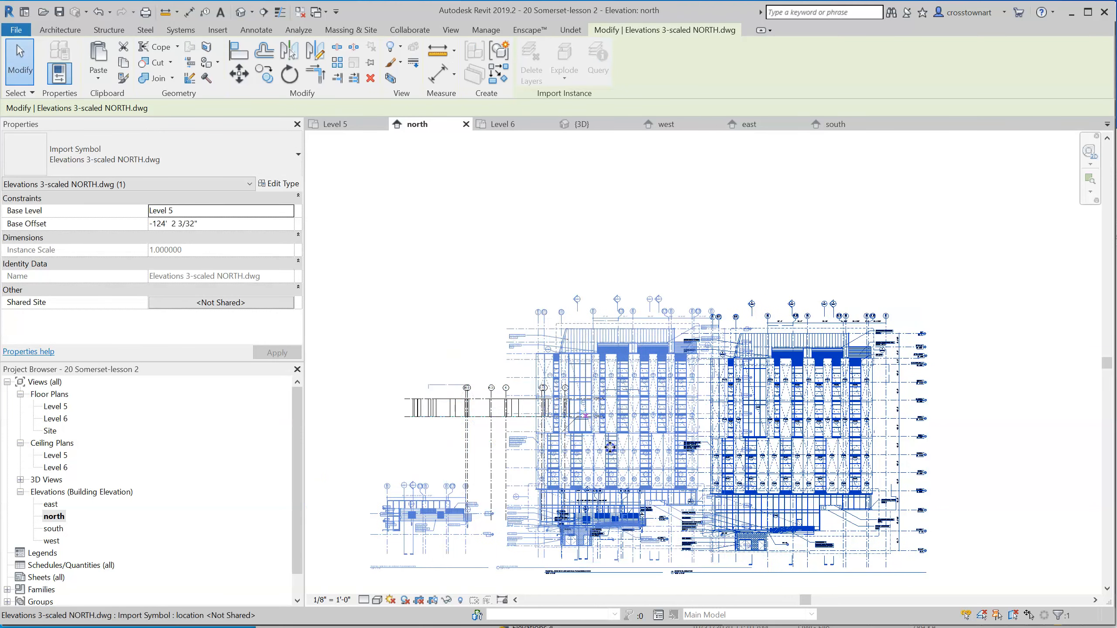
Extend the model's grid lines upward so their bubbles sit above the grid bubbles of the linked elevation drawing.
{"action": "scroll", "coordinate": [472, 468], "scroll_direction": "up", "scroll_amount": 5}
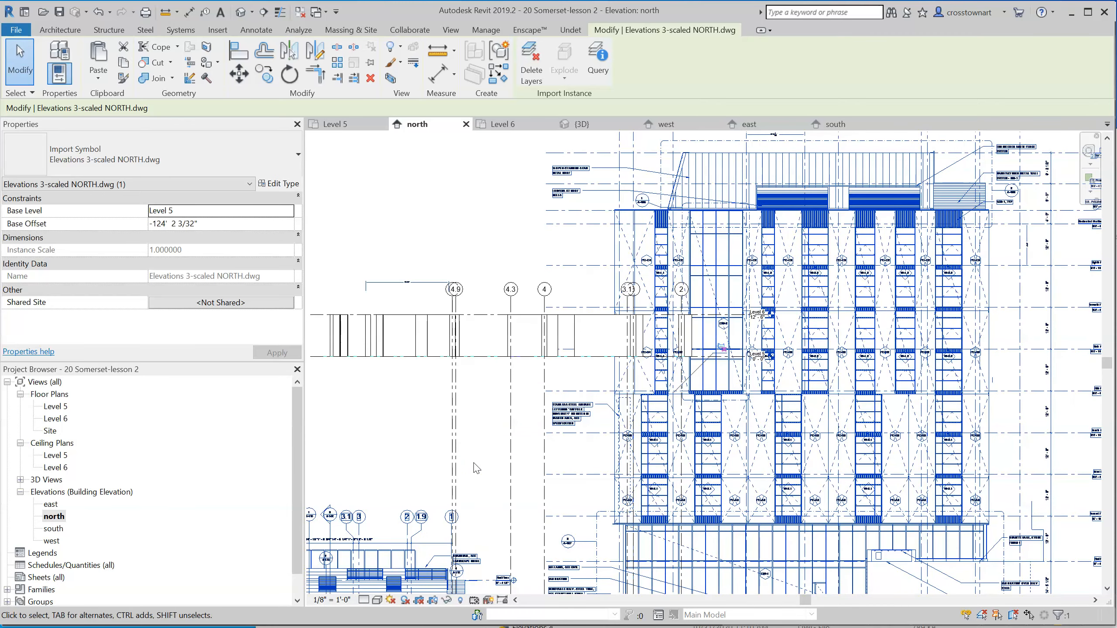
{"action": "scroll", "coordinate": [477, 468], "scroll_direction": "down", "scroll_amount": 2}
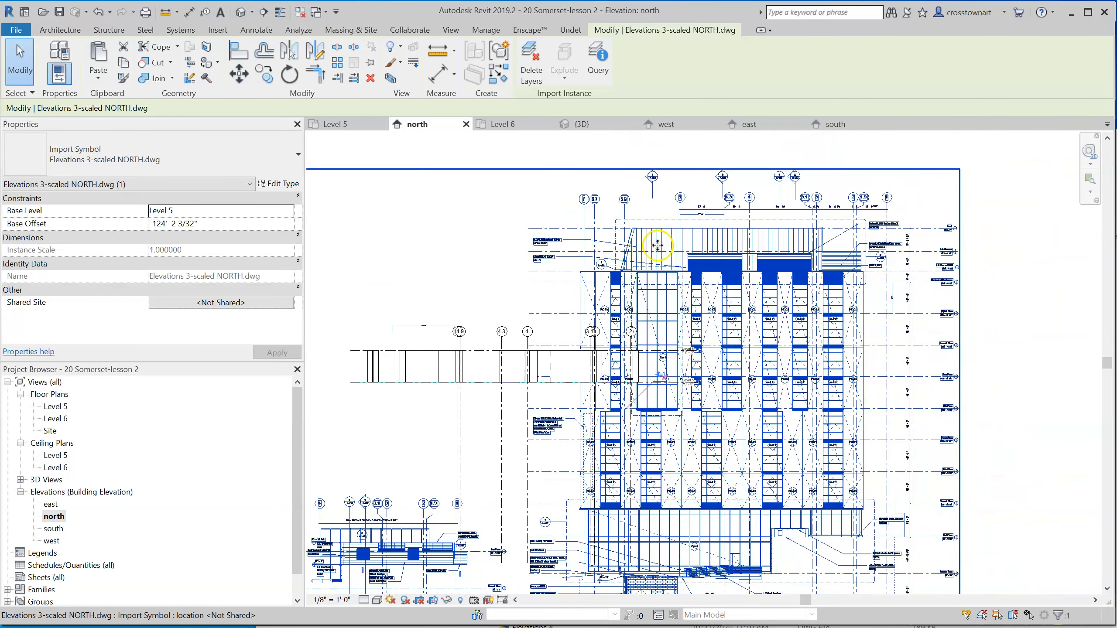
{"action": "scroll", "coordinate": [712, 206], "scroll_direction": "up", "scroll_amount": 3}
{"action": "scroll", "coordinate": [752, 198], "scroll_direction": "down", "scroll_amount": 2}
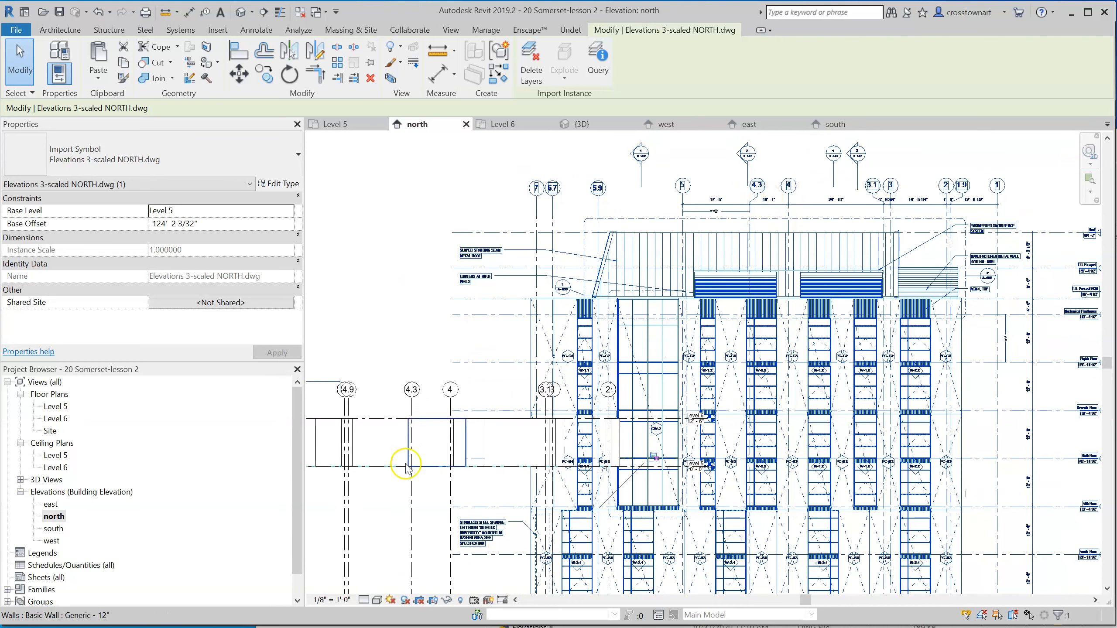
{"action": "scroll", "coordinate": [694, 333], "scroll_direction": "down", "scroll_amount": 2}
{"action": "left_click", "coordinate": [435, 301]}
{"action": "left_click", "coordinate": [510, 485]}
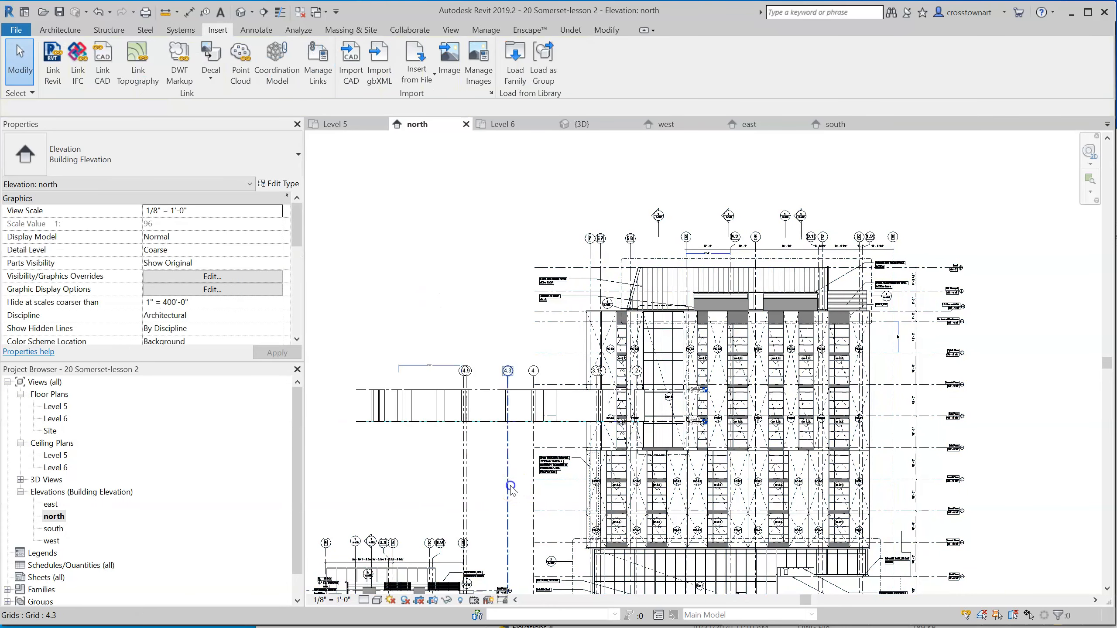
{"action": "left_click_drag", "start_coordinate": [508, 374], "coordinate": [509, 175]}
{"action": "left_click", "coordinate": [348, 273]}
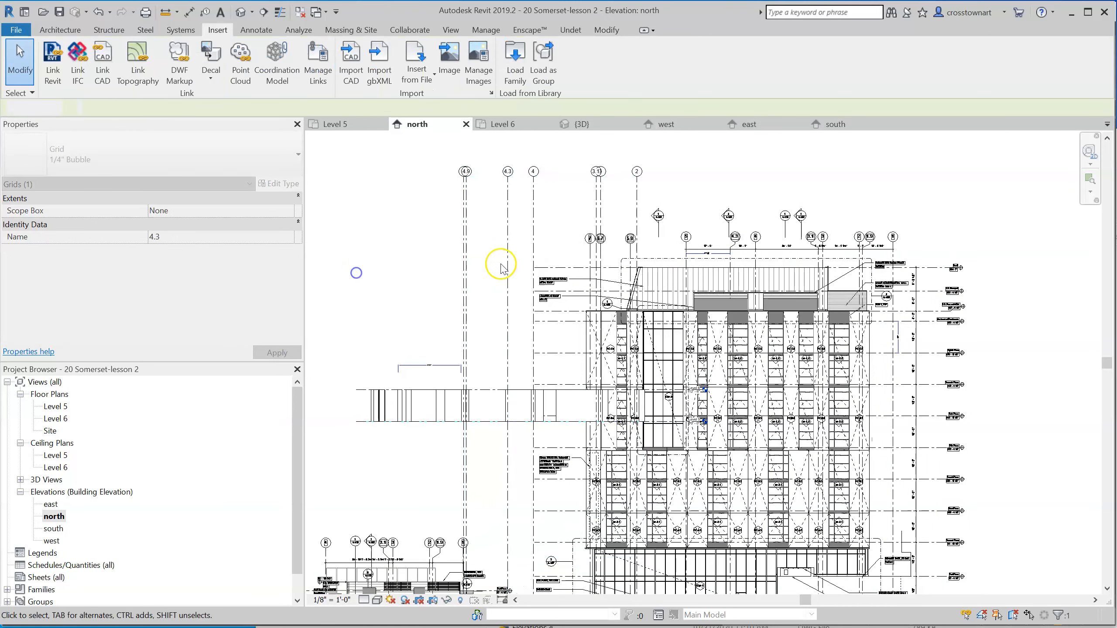
Align the linked drawing's grid 4.3 line with the model's grid 4.3 in the north elevation.
{"action": "scroll", "coordinate": [513, 189], "scroll_direction": "up", "scroll_amount": 2}
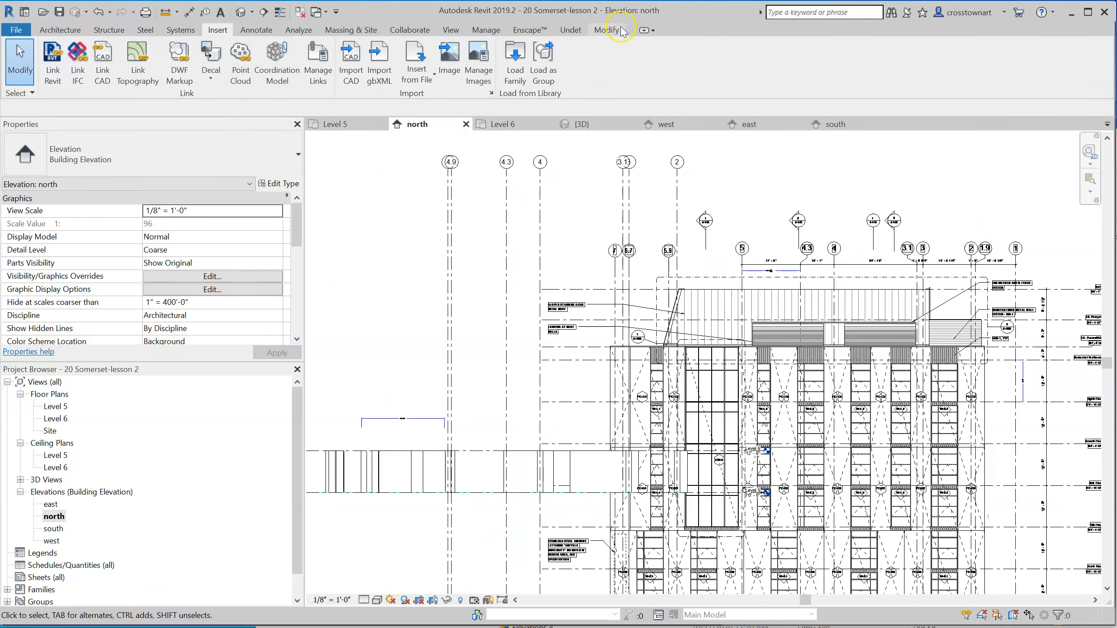
{"action": "left_click", "coordinate": [608, 30]}
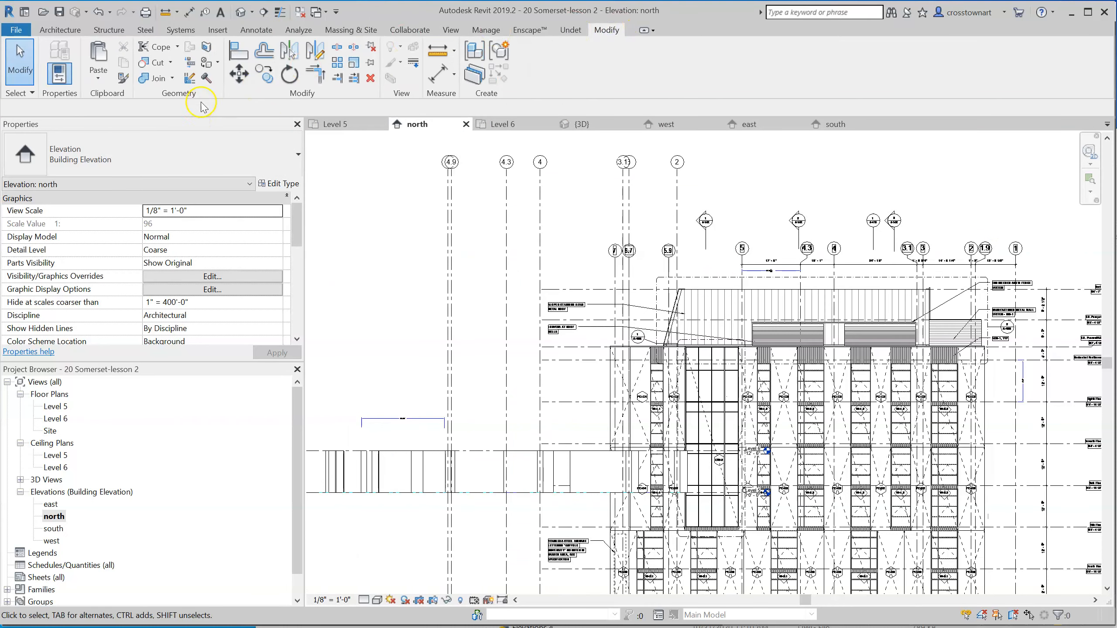
{"action": "left_click", "coordinate": [237, 52]}
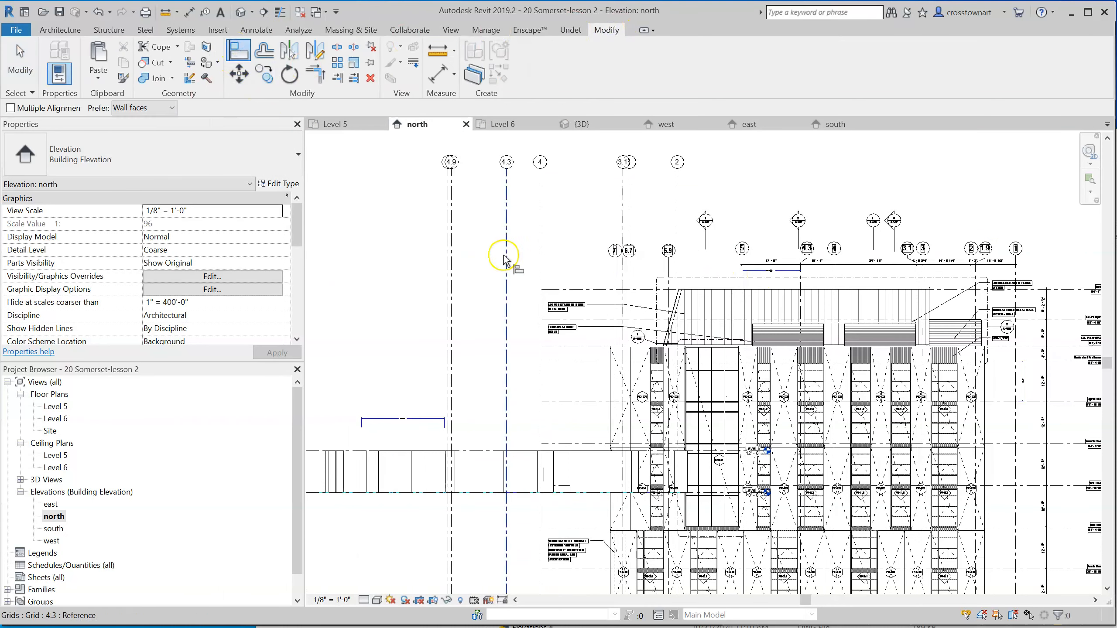
{"action": "left_click", "coordinate": [506, 258]}
{"action": "scroll", "coordinate": [803, 286], "scroll_direction": "up", "scroll_amount": 2}
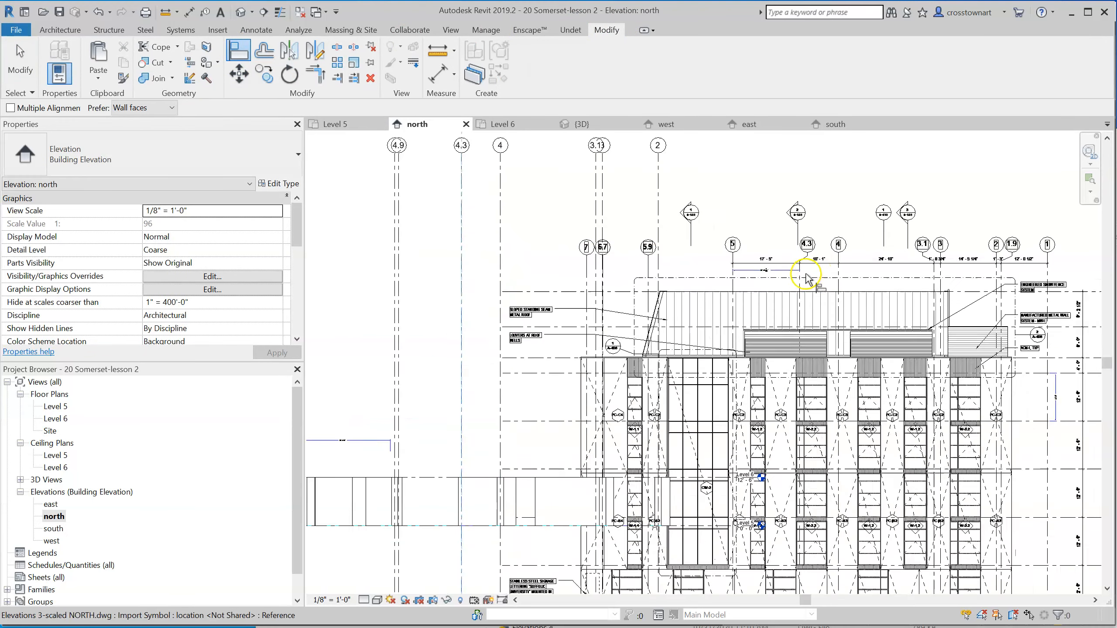
{"action": "left_click", "coordinate": [801, 289]}
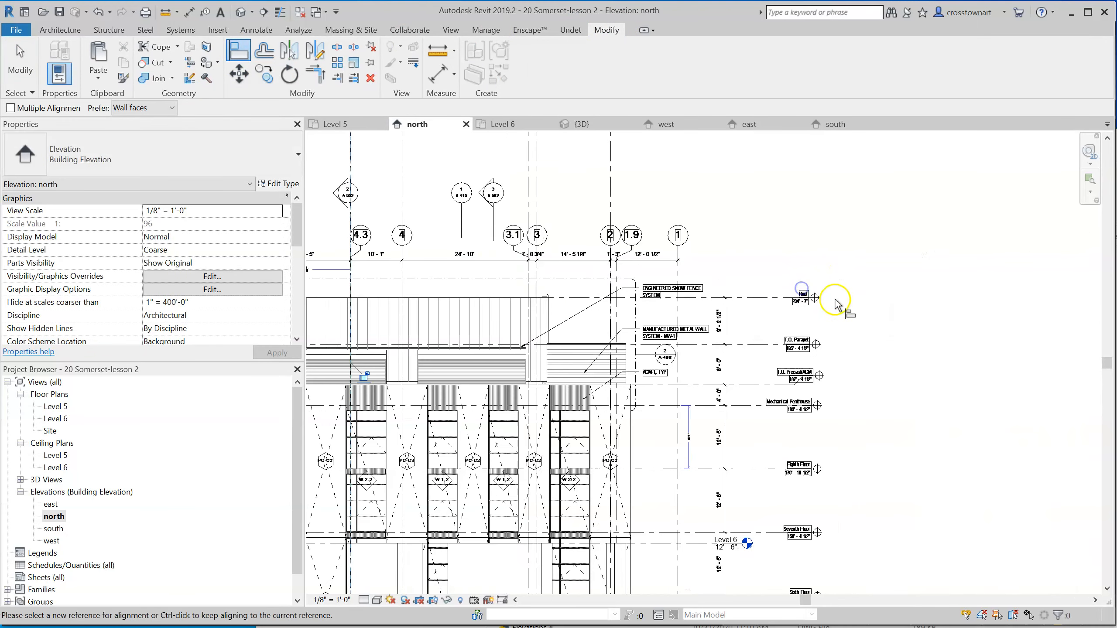
Align the linked drawing's Sixth Floor line with the model's Level 6.
{"action": "scroll", "coordinate": [884, 255], "scroll_direction": "down", "scroll_amount": 2}
{"action": "scroll", "coordinate": [780, 456], "scroll_direction": "up", "scroll_amount": 4}
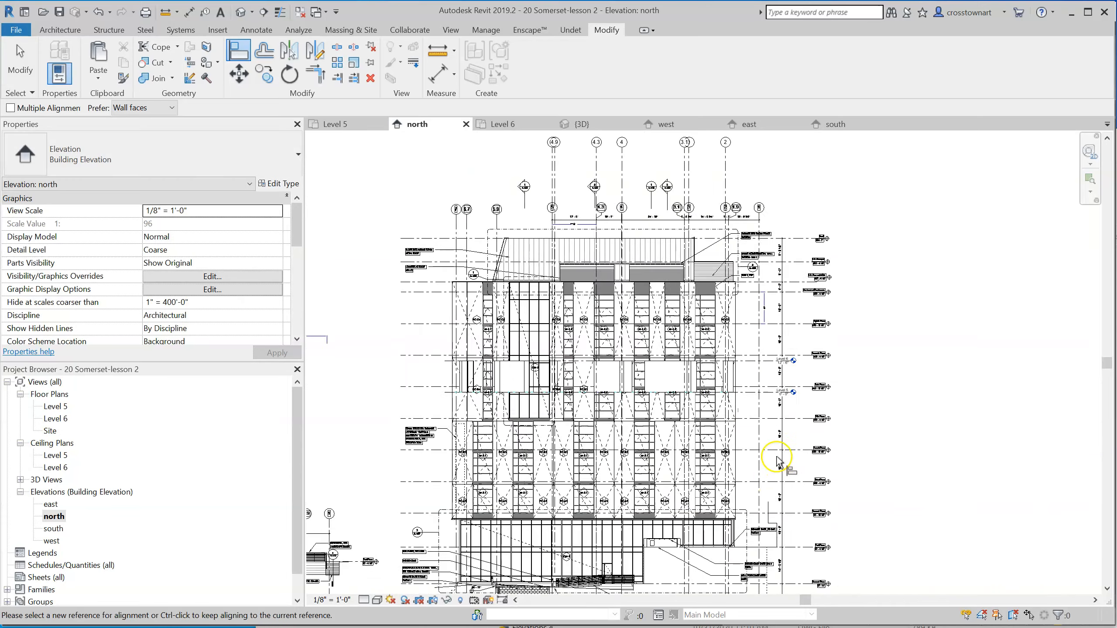
{"action": "scroll", "coordinate": [833, 251], "scroll_direction": "up", "scroll_amount": 1}
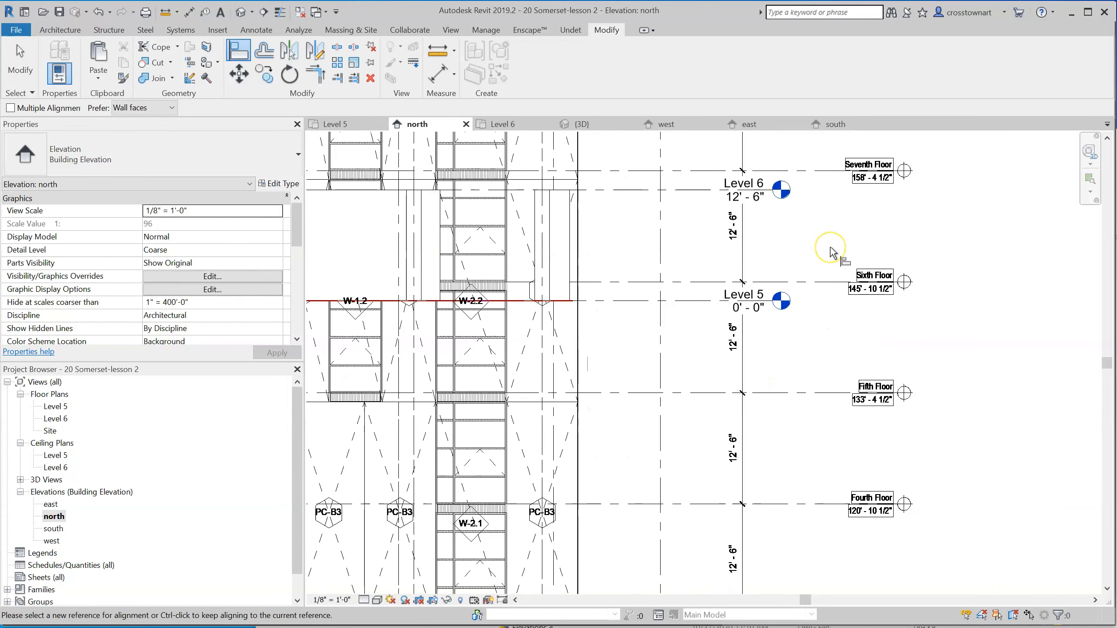
{"action": "left_click", "coordinate": [701, 191]}
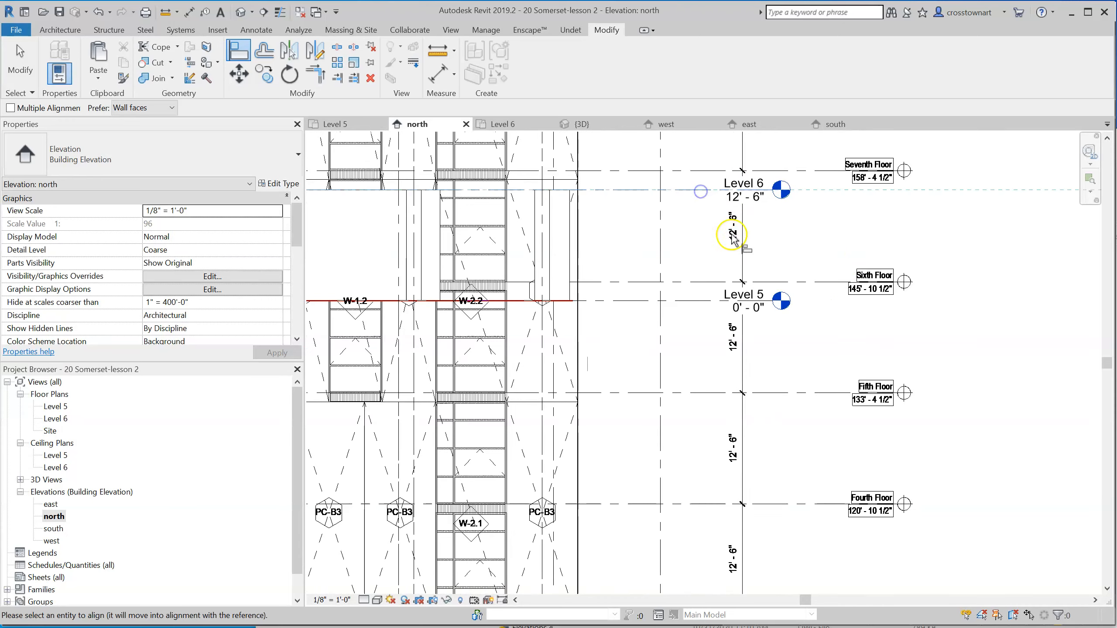
{"action": "left_click", "coordinate": [827, 282]}
{"action": "scroll", "coordinate": [937, 354], "scroll_direction": "down", "scroll_amount": 5}
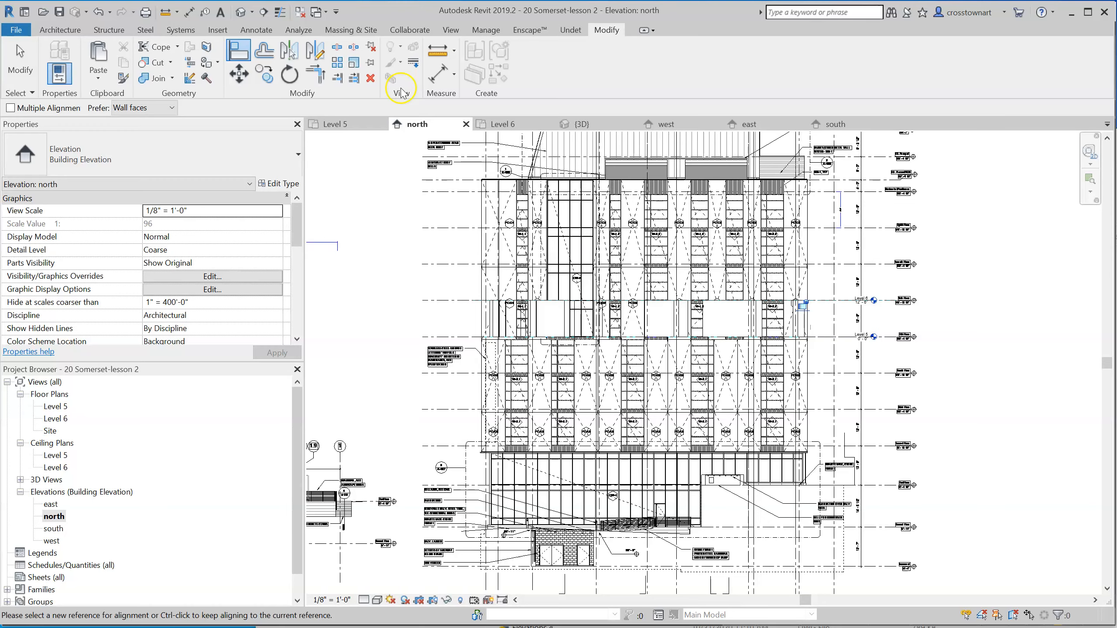
Open the 3D view and examine where the linked north elevation drawing stands relative to the floor plan and walls.
{"action": "left_click", "coordinate": [240, 13]}
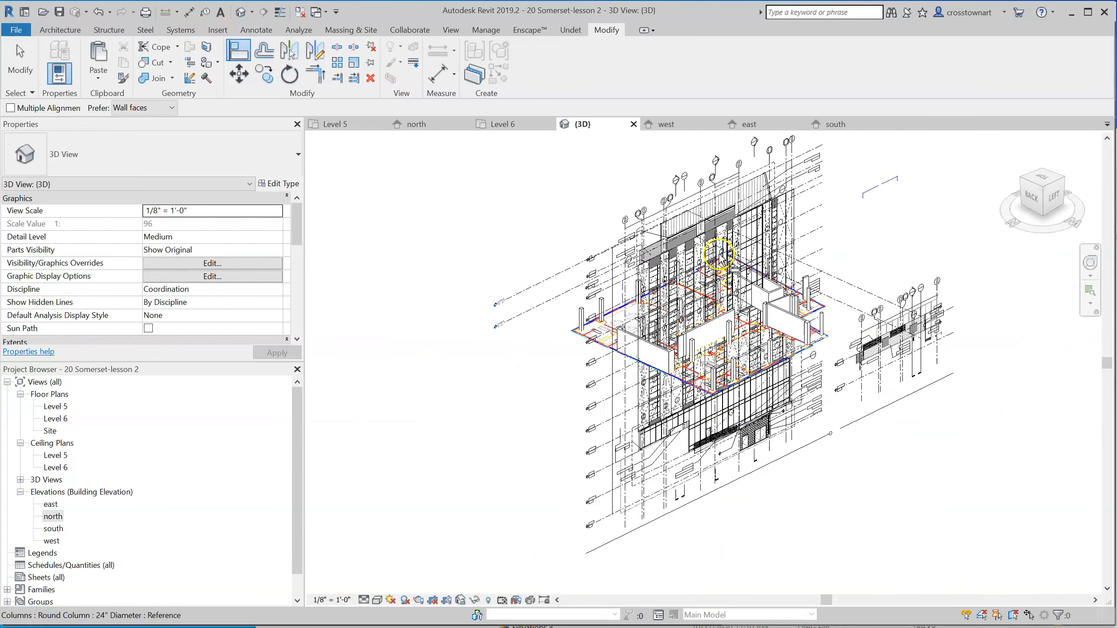
{"action": "middle_click_drag", "start_coordinate": [781, 540], "coordinate": [972, 487], "text": "shift"}
{"action": "scroll", "coordinate": [655, 387], "scroll_direction": "up", "scroll_amount": 5}
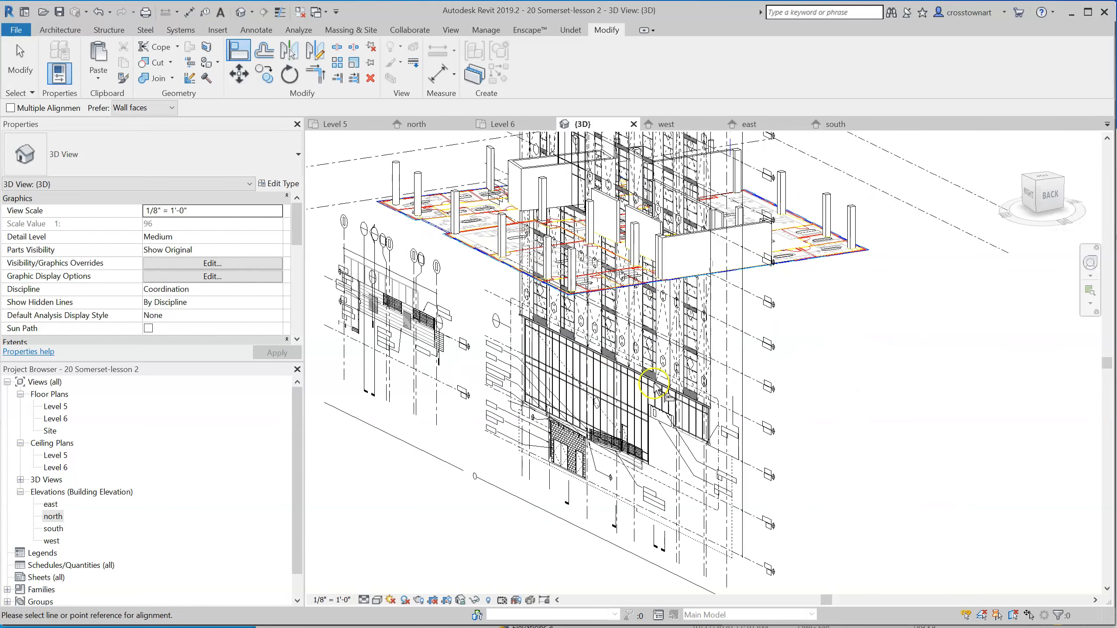
{"action": "scroll", "coordinate": [836, 401], "scroll_direction": "down", "scroll_amount": 3}
{"action": "scroll", "coordinate": [845, 310], "scroll_direction": "down", "scroll_amount": 3}
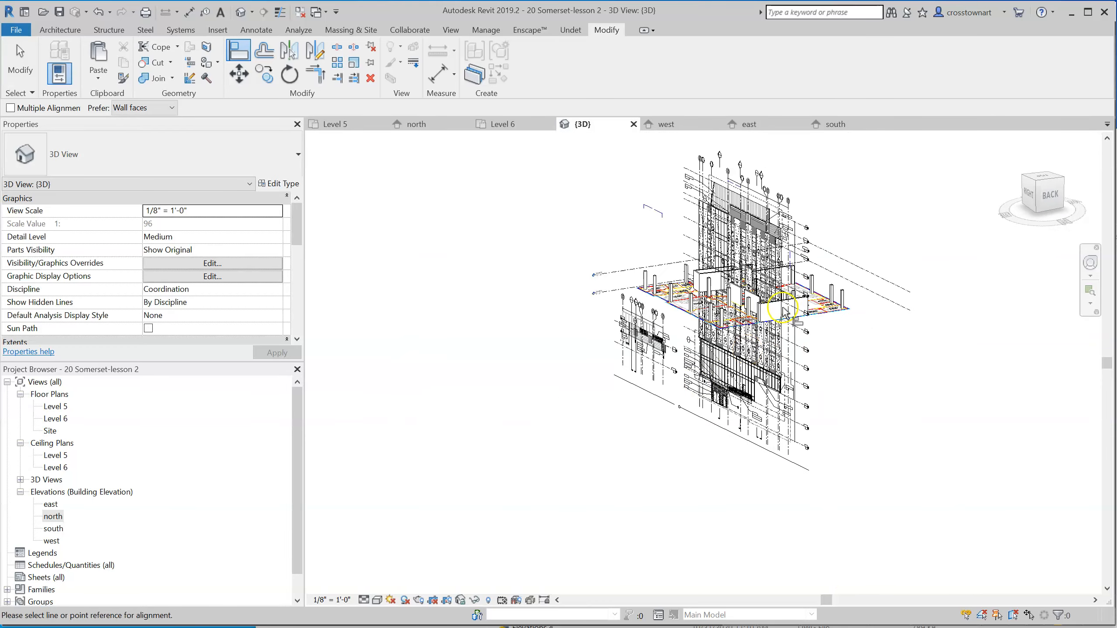
{"action": "scroll", "coordinate": [785, 312], "scroll_direction": "up", "scroll_amount": 3}
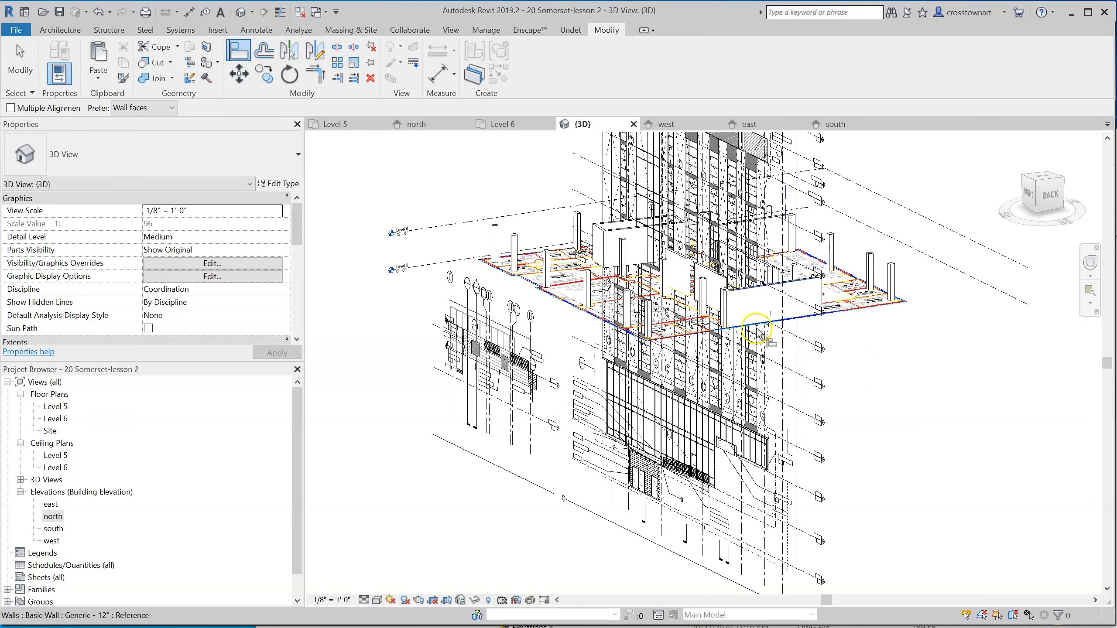
{"action": "scroll", "coordinate": [827, 327], "scroll_direction": "up", "scroll_amount": 4}
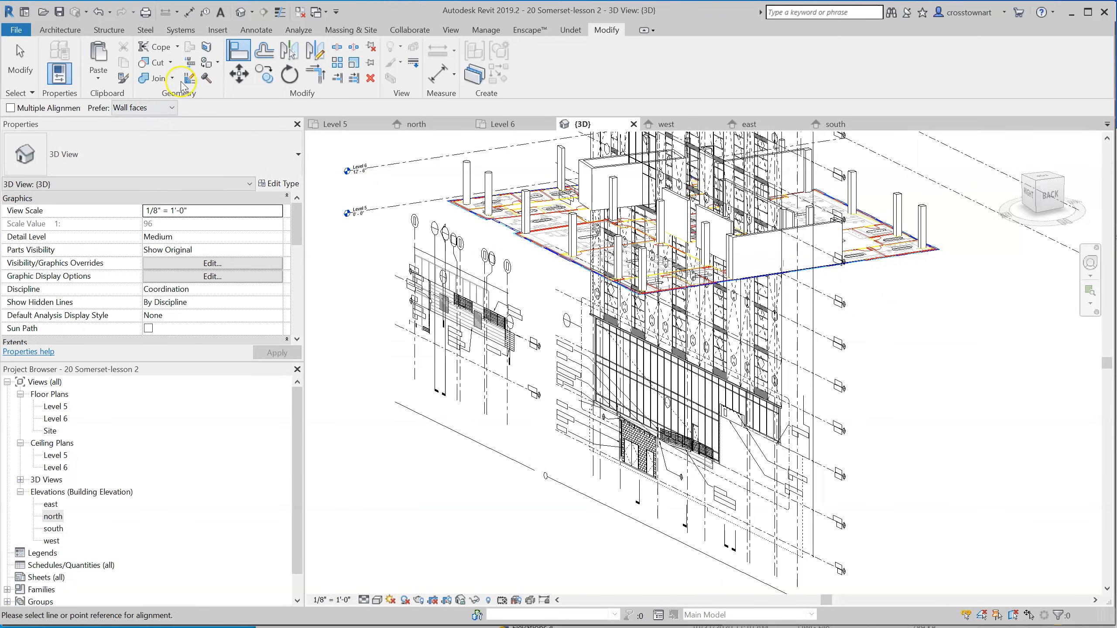
Try to move the linked north elevation drawing clear of the building in the 3D view.
{"action": "left_click", "coordinate": [248, 79]}
{"action": "scroll", "coordinate": [726, 320], "scroll_direction": "down", "scroll_amount": 2}
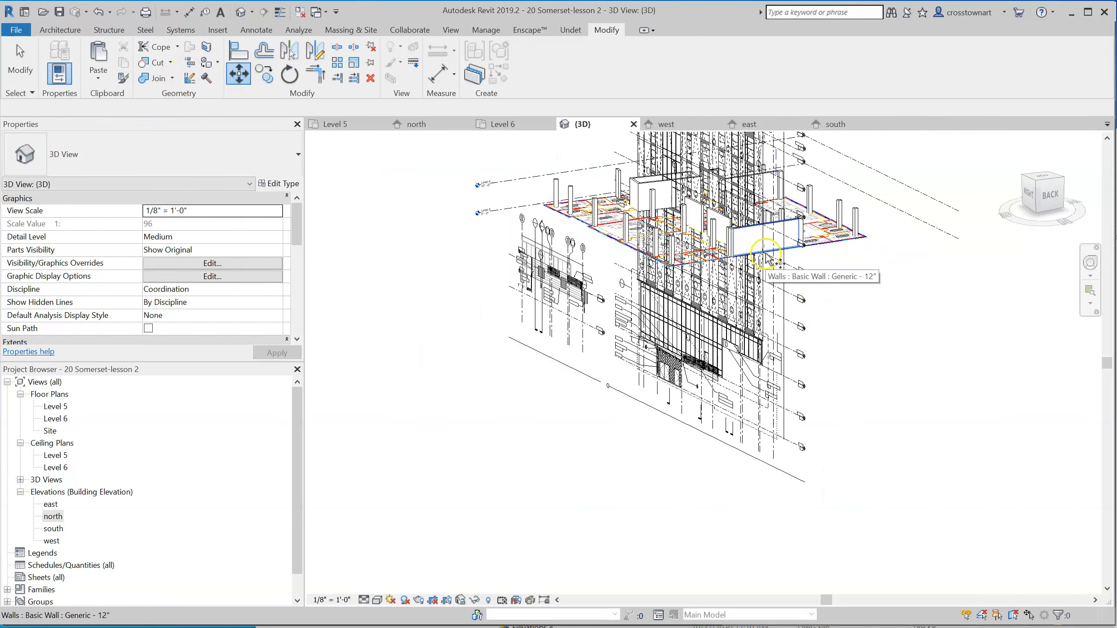
{"action": "left_click", "coordinate": [790, 270]}
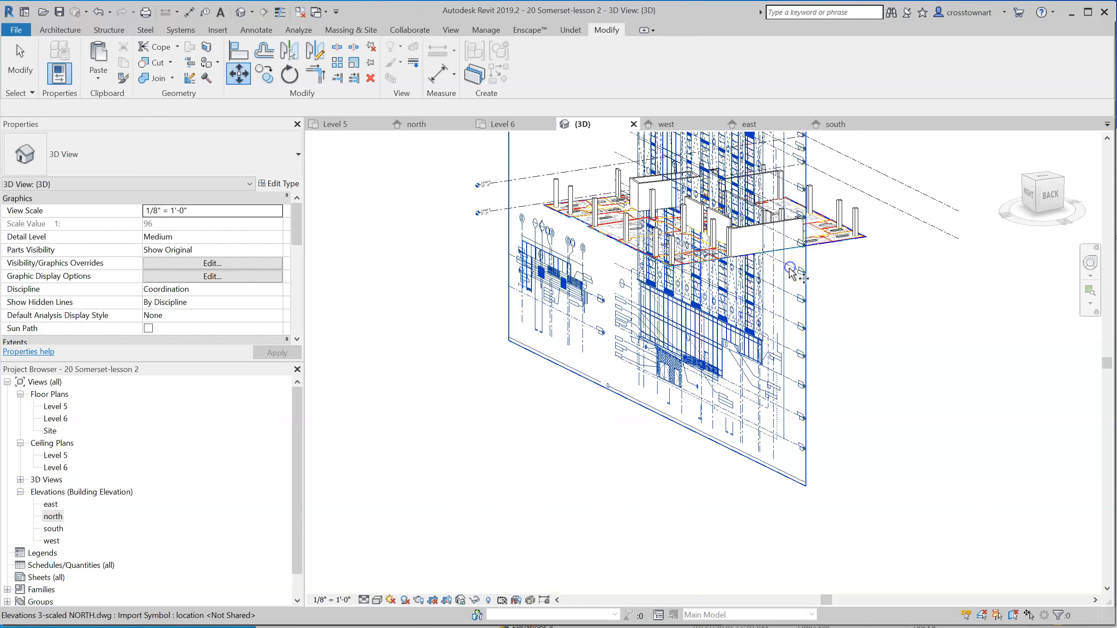
{"action": "left_click", "coordinate": [323, 188]}
{"action": "left_click", "coordinate": [242, 76]}
{"action": "left_click", "coordinate": [778, 444]}
{"action": "left_click", "coordinate": [678, 469]}
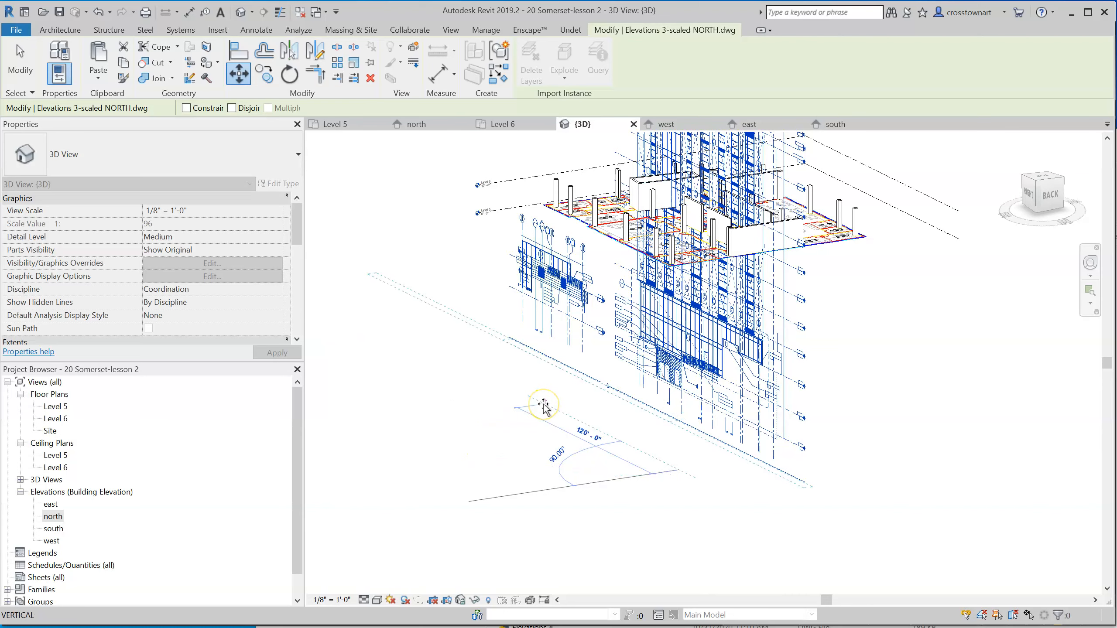
{"action": "left_click", "coordinate": [544, 407]}
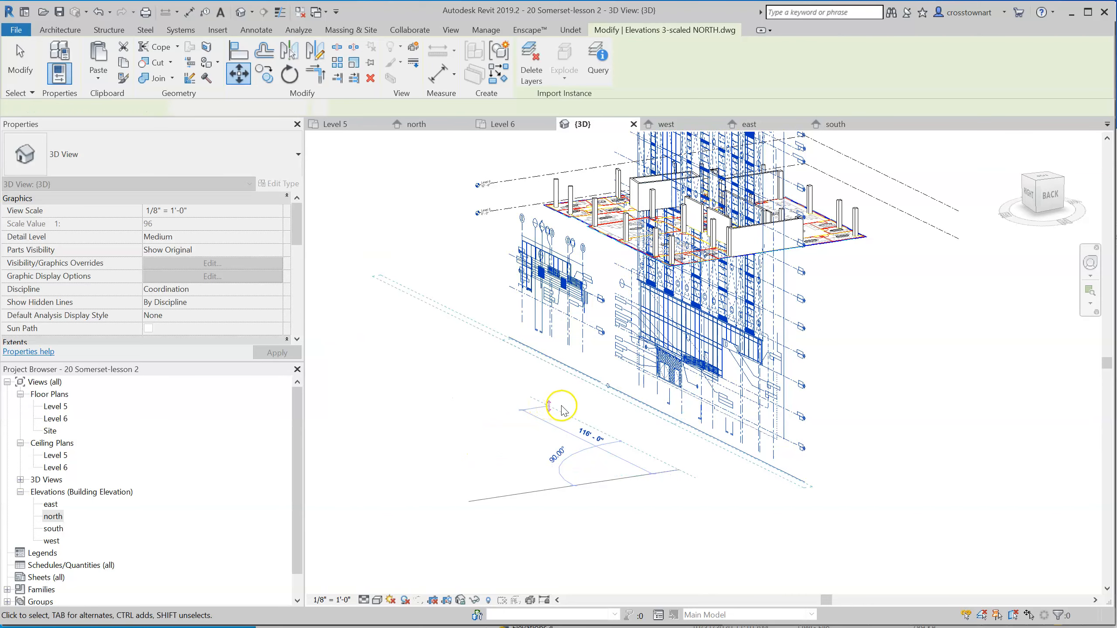
{"action": "scroll", "coordinate": [636, 424], "scroll_direction": "down", "scroll_amount": 3}
Move the linked Elevations 3-scaled NORTH drawing 50 feet horizontally outward, perpendicular to its own plane, toward the building's north side.
{"action": "left_click", "coordinate": [687, 407]}
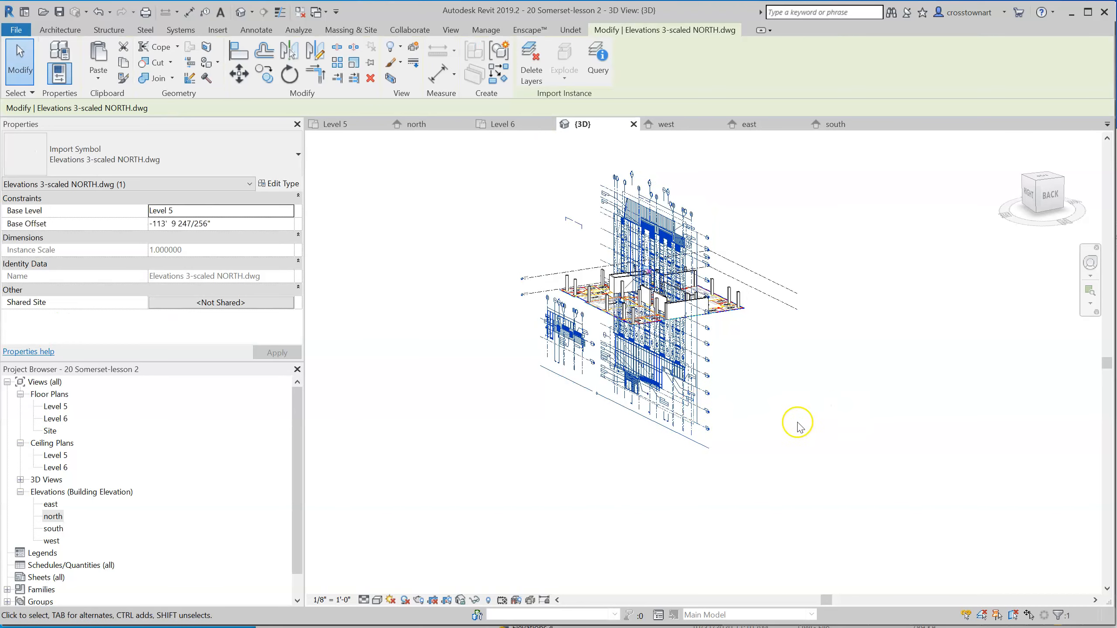
{"action": "scroll", "coordinate": [835, 422], "scroll_direction": "down", "scroll_amount": 2}
{"action": "middle_click_drag", "start_coordinate": [805, 457], "coordinate": [814, 513], "text": "shift"}
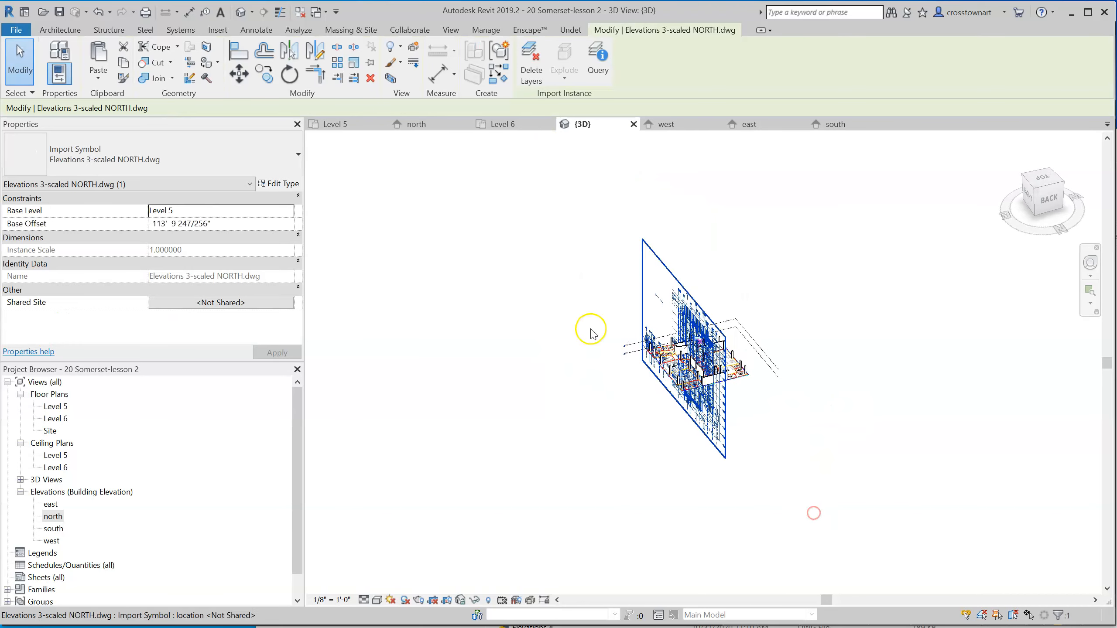
{"action": "left_click", "coordinate": [238, 75]}
{"action": "left_click", "coordinate": [550, 426]}
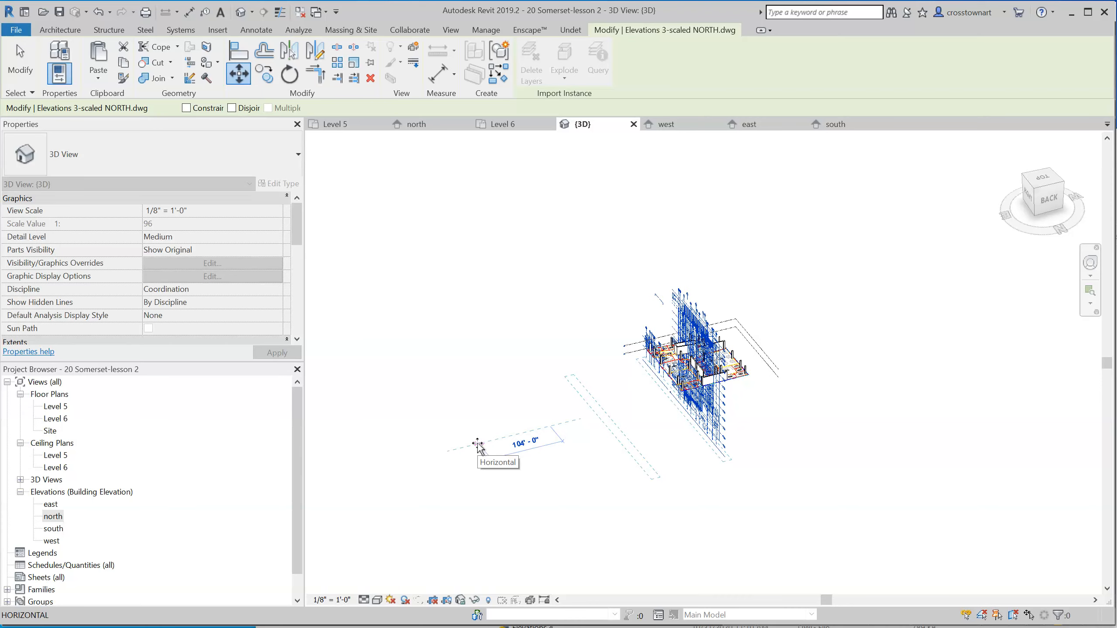
{"action": "type", "text": "50"}
{"action": "key", "text": "Return"}
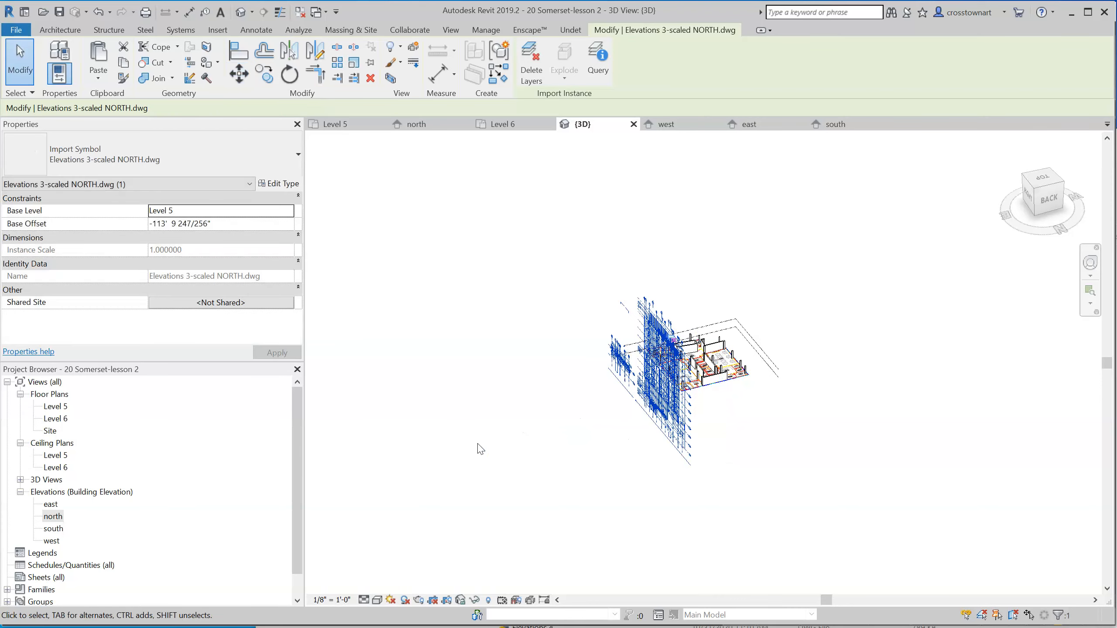
Examine from several angles how the moved north elevation drawing lines up with the plan's edge and columns.
{"action": "scroll", "coordinate": [749, 396], "scroll_direction": "up", "scroll_amount": 8}
{"action": "middle_click_drag", "start_coordinate": [767, 446], "coordinate": [598, 435], "text": "shift"}
{"action": "scroll", "coordinate": [764, 407], "scroll_direction": "down", "scroll_amount": 2}
{"action": "scroll", "coordinate": [592, 404], "scroll_direction": "up", "scroll_amount": 10}
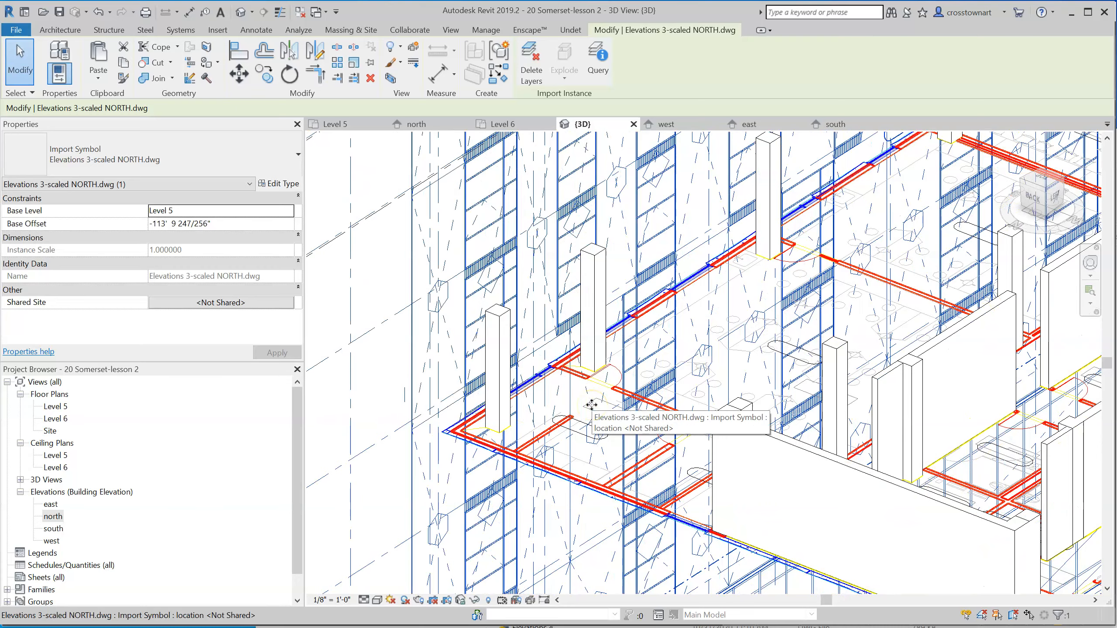
{"action": "scroll", "coordinate": [591, 406], "scroll_direction": "down", "scroll_amount": 2}
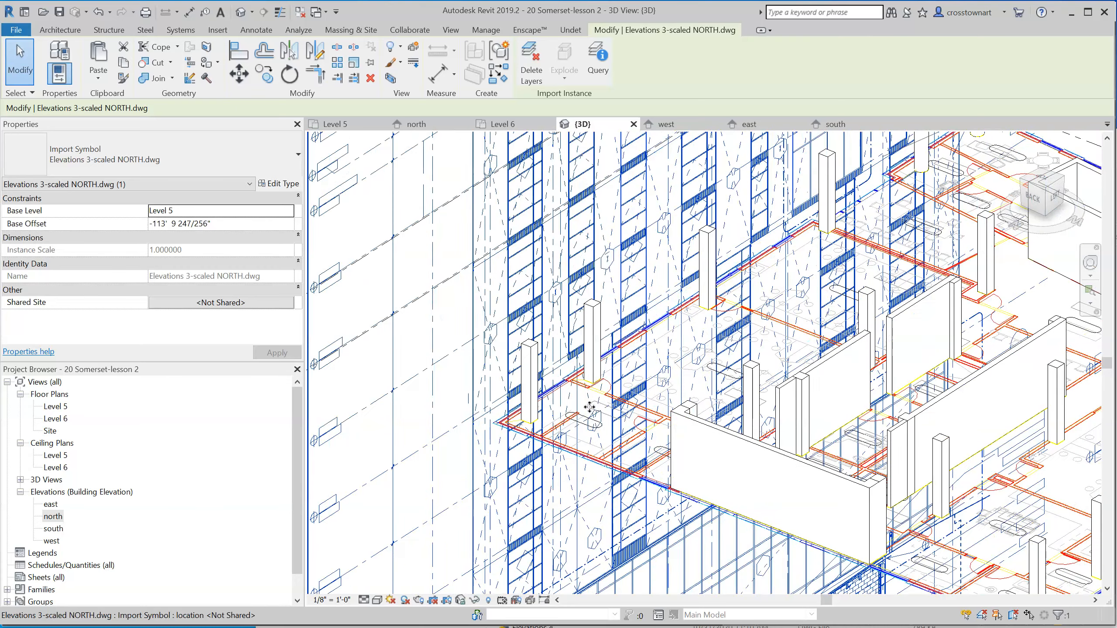
{"action": "middle_click_drag", "start_coordinate": [669, 370], "coordinate": [597, 482], "text": "shift"}
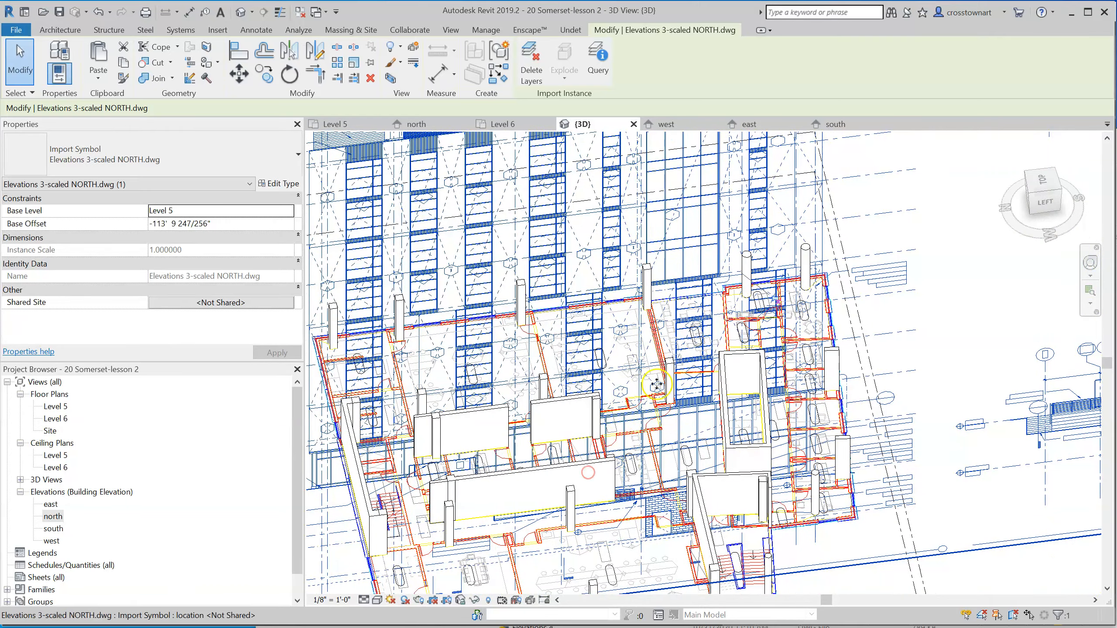
Examine in the Left 3D view how the linked north elevation drawing lines up with the Level 5 and Level 6 lines and walls.
{"action": "scroll", "coordinate": [734, 379], "scroll_direction": "down", "scroll_amount": 3}
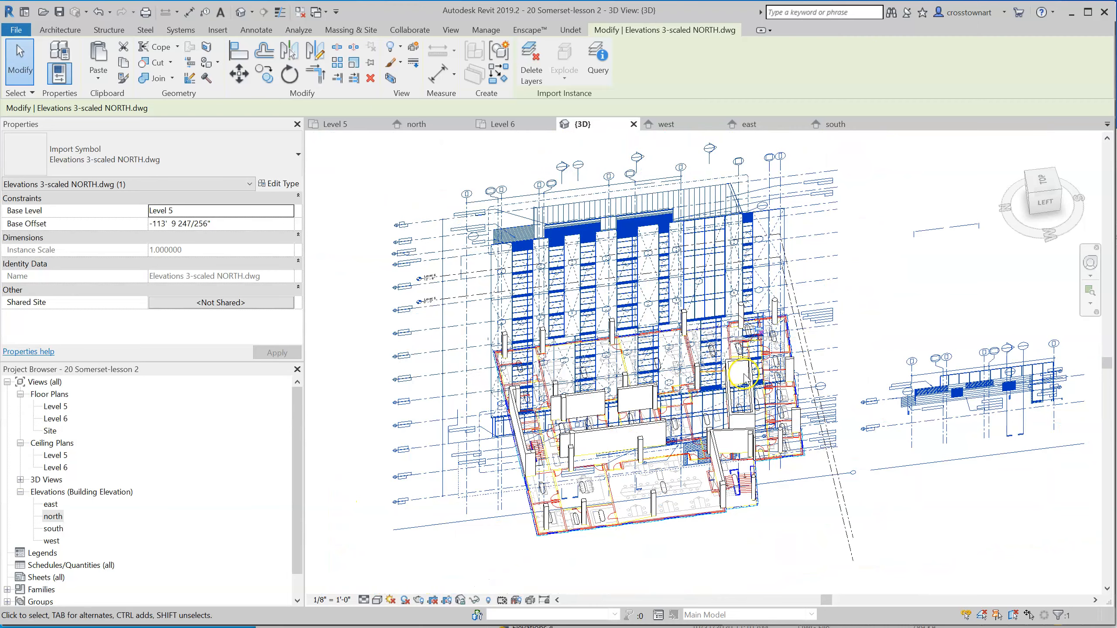
{"action": "left_click", "coordinate": [1045, 203]}
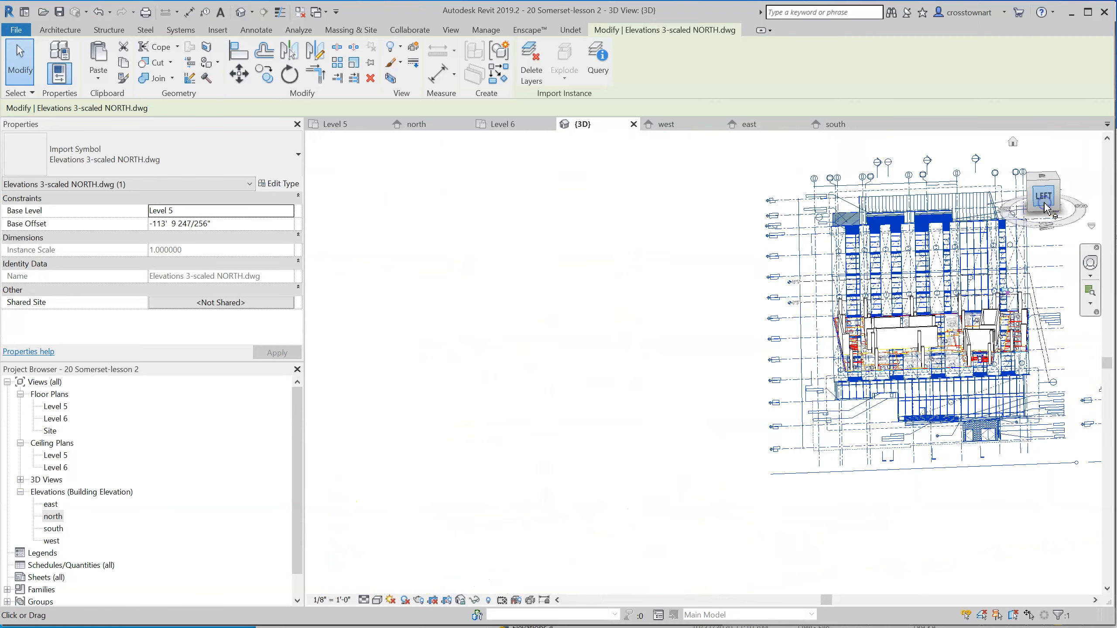
{"action": "scroll", "coordinate": [1087, 378], "scroll_direction": "up", "scroll_amount": 7}
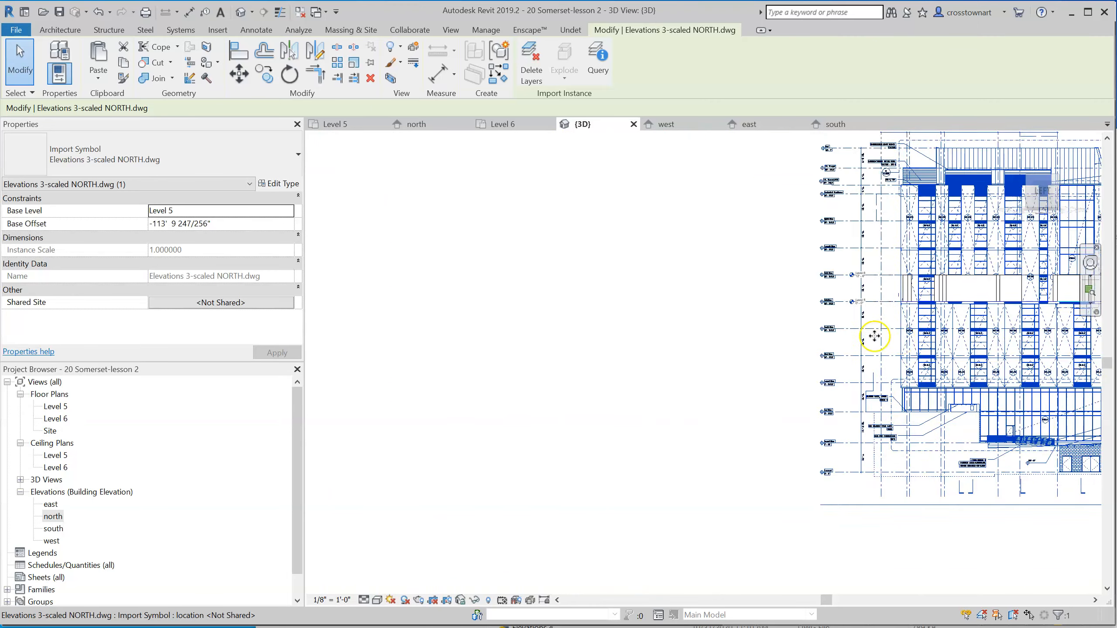
{"action": "middle_click_drag", "start_coordinate": [875, 337], "coordinate": [202, 394]}
{"action": "scroll", "coordinate": [202, 395], "scroll_direction": "down", "scroll_amount": 1}
{"action": "scroll", "coordinate": [862, 379], "scroll_direction": "up", "scroll_amount": 2}
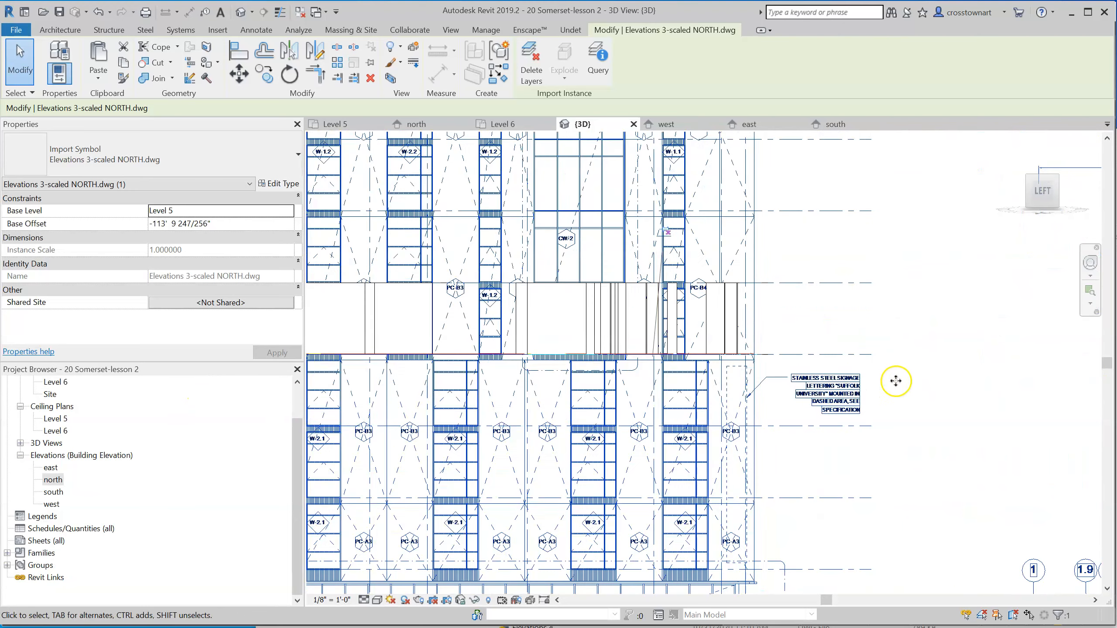
{"action": "scroll", "coordinate": [977, 372], "scroll_direction": "down", "scroll_amount": 4}
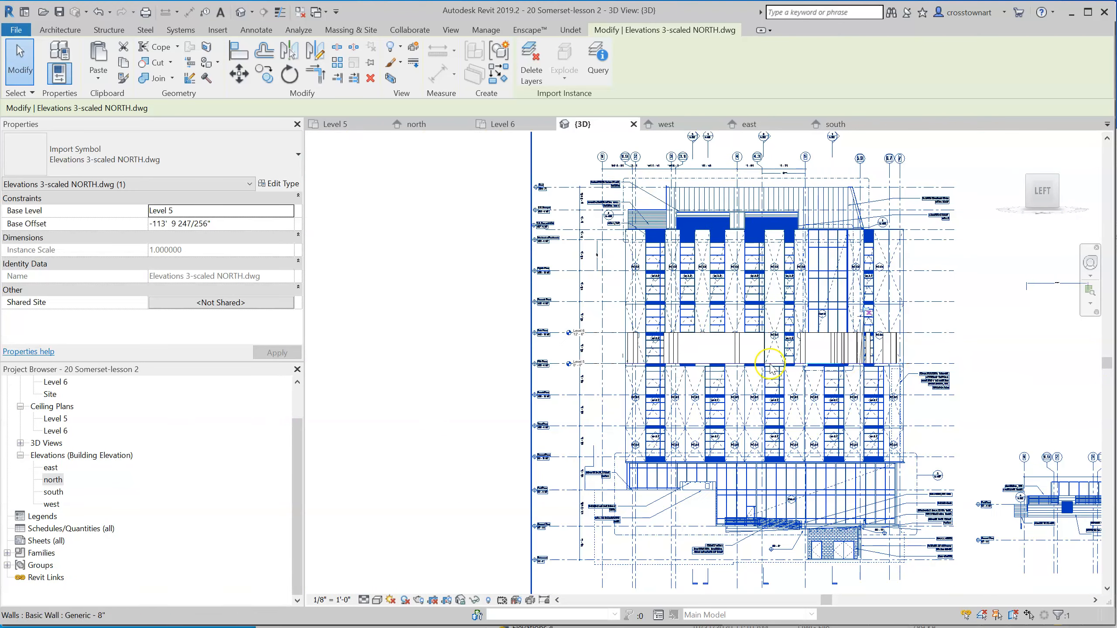
{"action": "scroll", "coordinate": [603, 378], "scroll_direction": "up", "scroll_amount": 3}
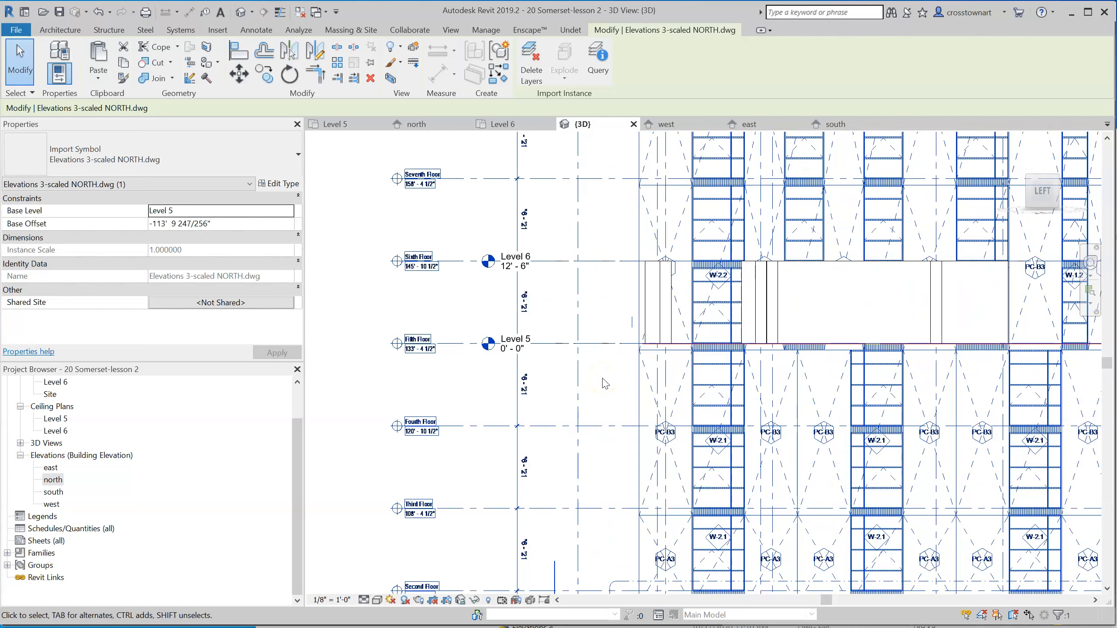
{"action": "scroll", "coordinate": [604, 383], "scroll_direction": "down", "scroll_amount": 2}
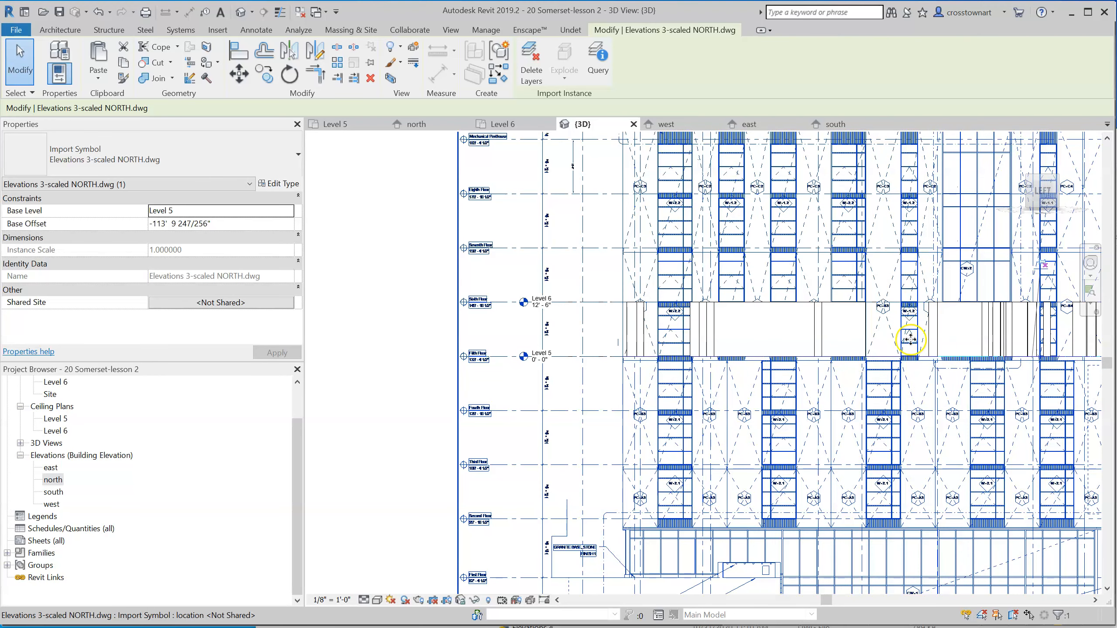
{"action": "scroll", "coordinate": [916, 365], "scroll_direction": "up", "scroll_amount": 2}
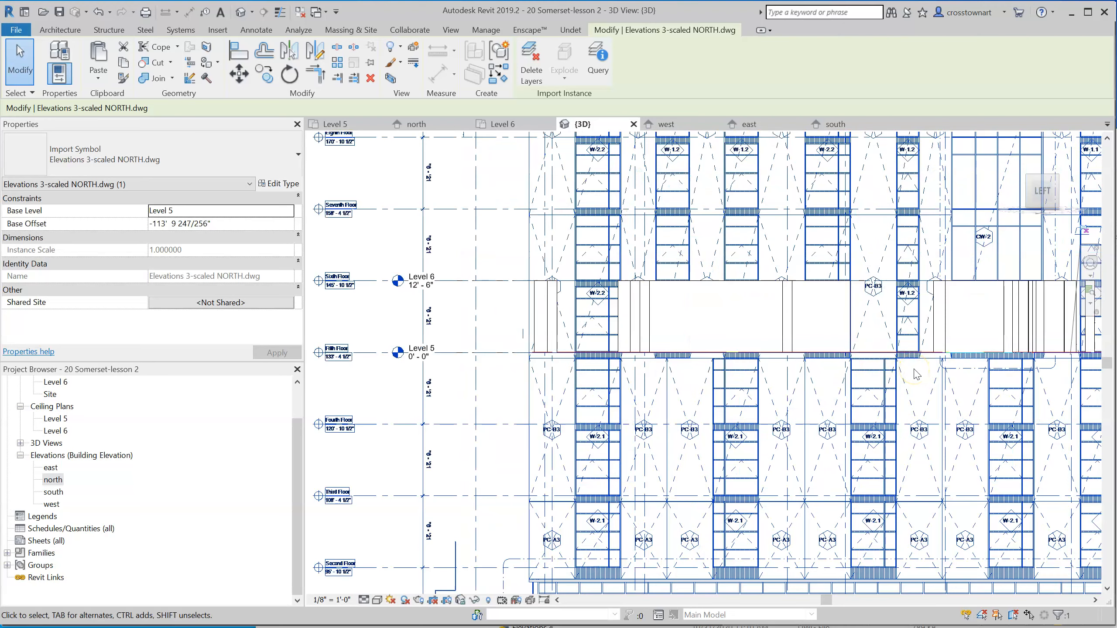
{"action": "scroll", "coordinate": [629, 360], "scroll_direction": "down", "scroll_amount": 2}
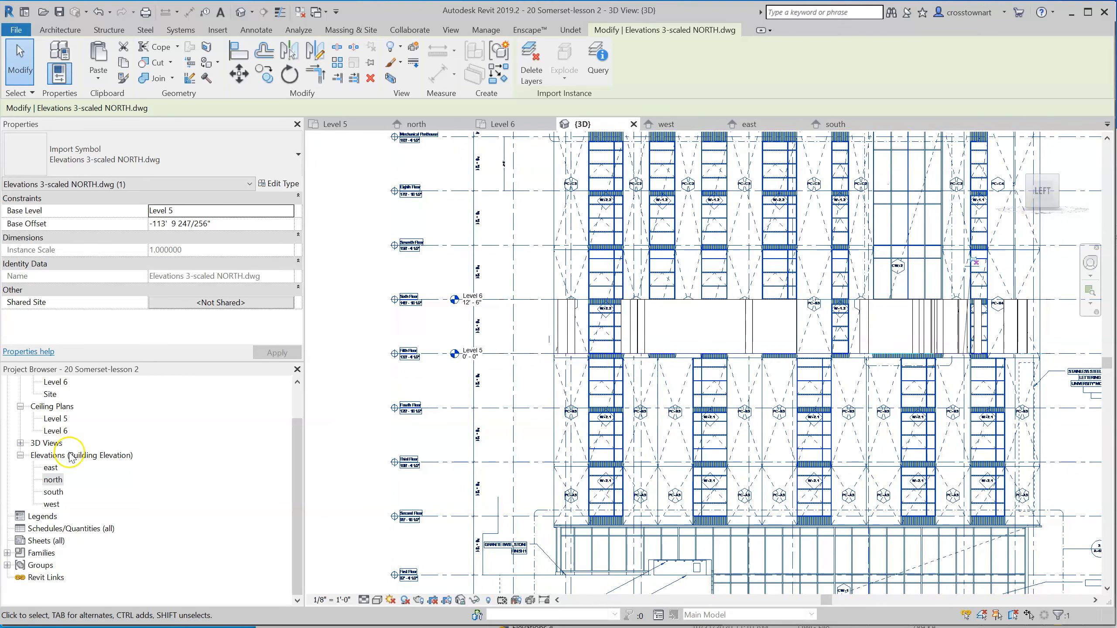
Open the Level 5 floor plan at the exterior wall along rooms 514B and 514C.
{"action": "left_click_drag", "start_coordinate": [300, 449], "coordinate": [299, 401]}
{"action": "double_click", "coordinate": [56, 420]}
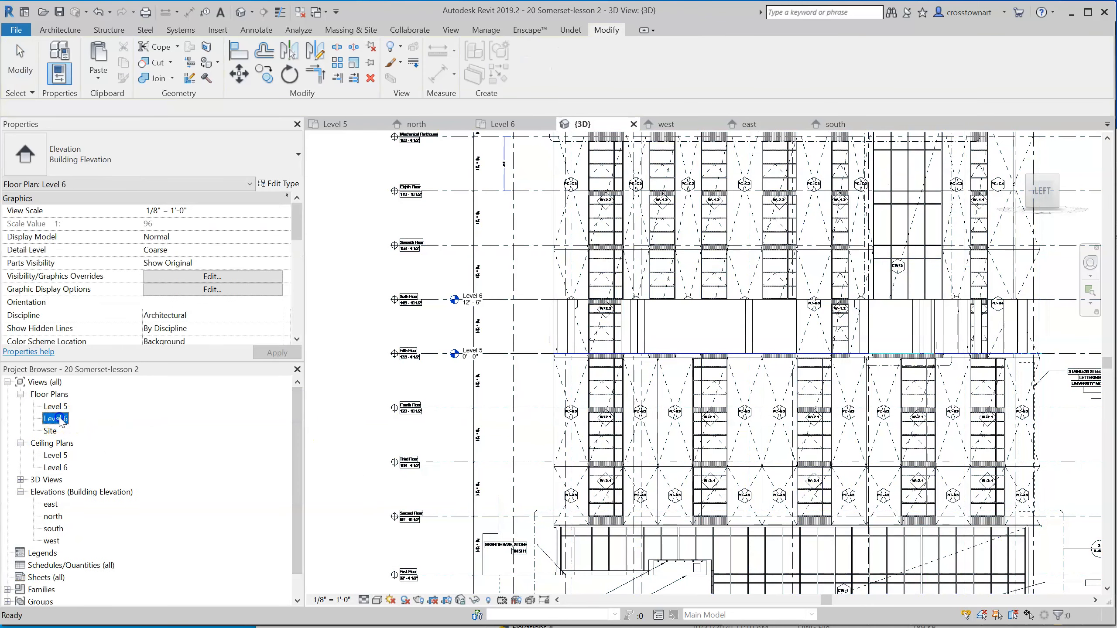
{"action": "double_click", "coordinate": [55, 408]}
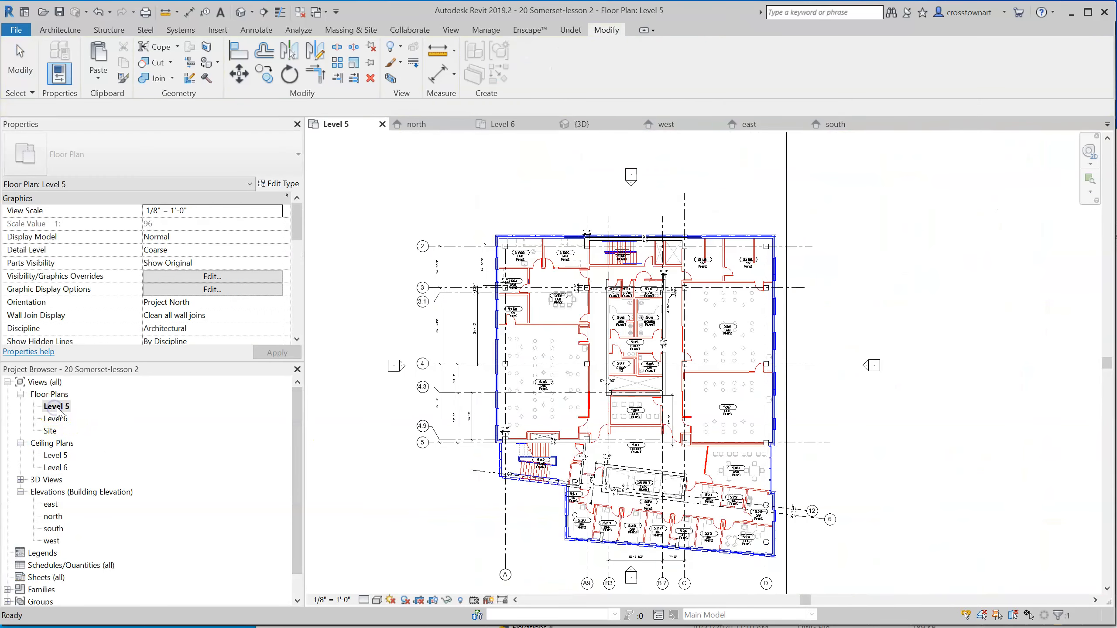
{"action": "scroll", "coordinate": [512, 247], "scroll_direction": "up", "scroll_amount": 5}
{"action": "scroll", "coordinate": [505, 277], "scroll_direction": "up", "scroll_amount": 5}
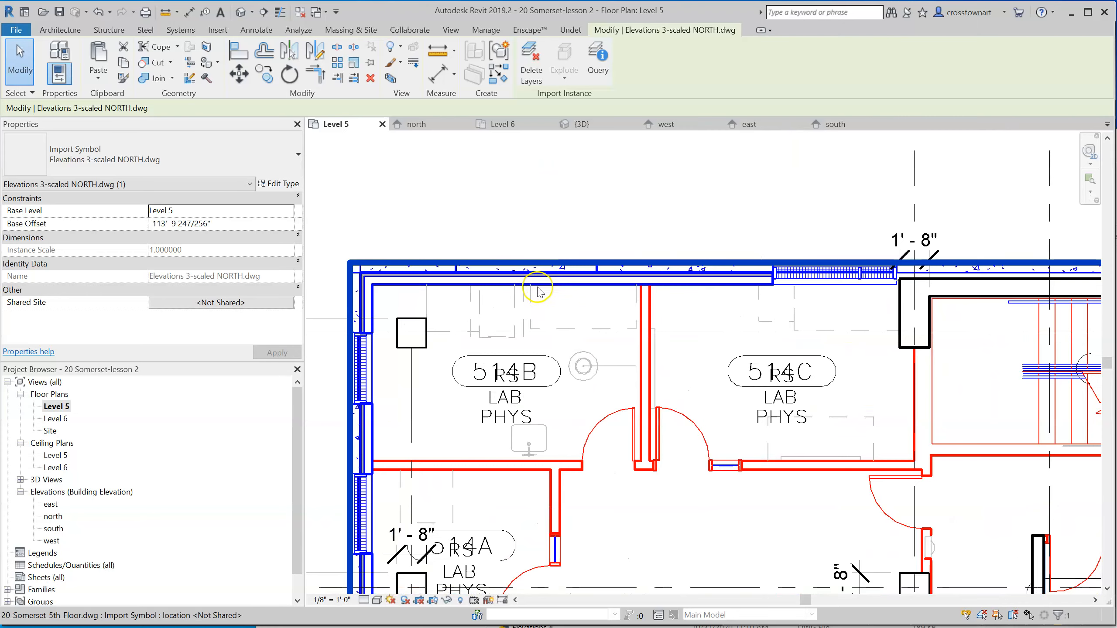
{"action": "scroll", "coordinate": [539, 299], "scroll_direction": "down", "scroll_amount": 5}
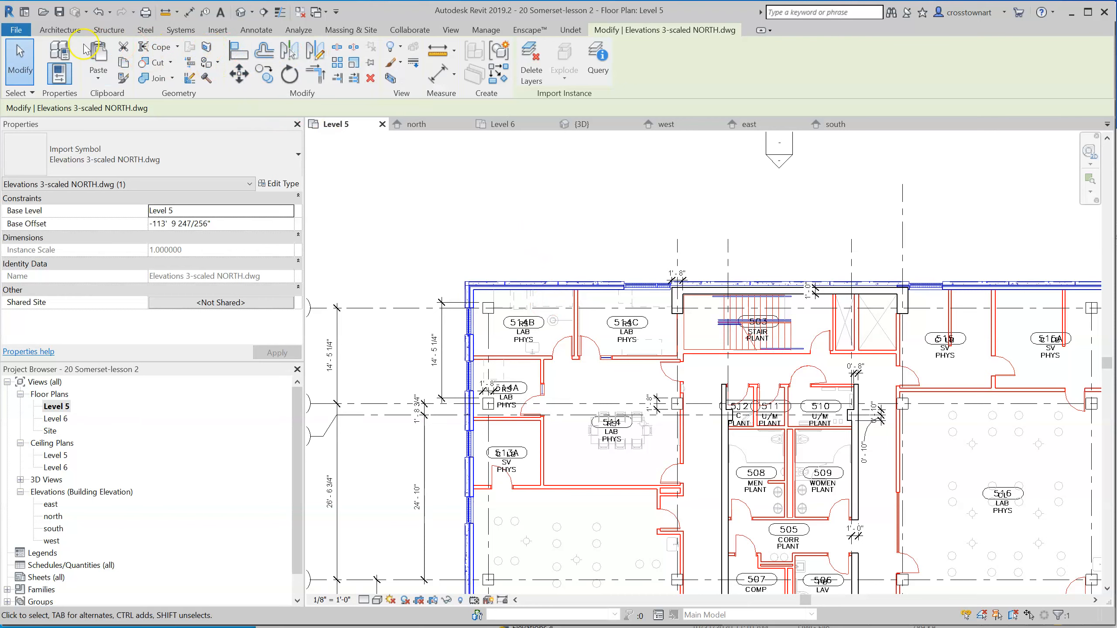
Draw a vertical model line about 12'-6" long outward from the first edge of the window opening at room 514C.
{"action": "left_click", "coordinate": [60, 30]}
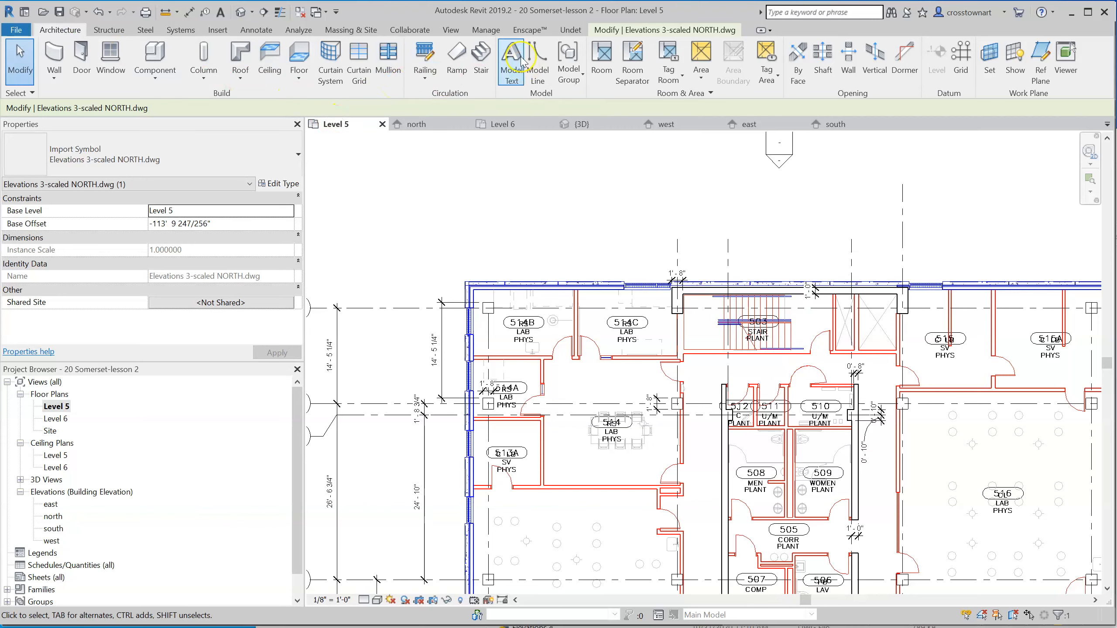
{"action": "left_click", "coordinate": [538, 58]}
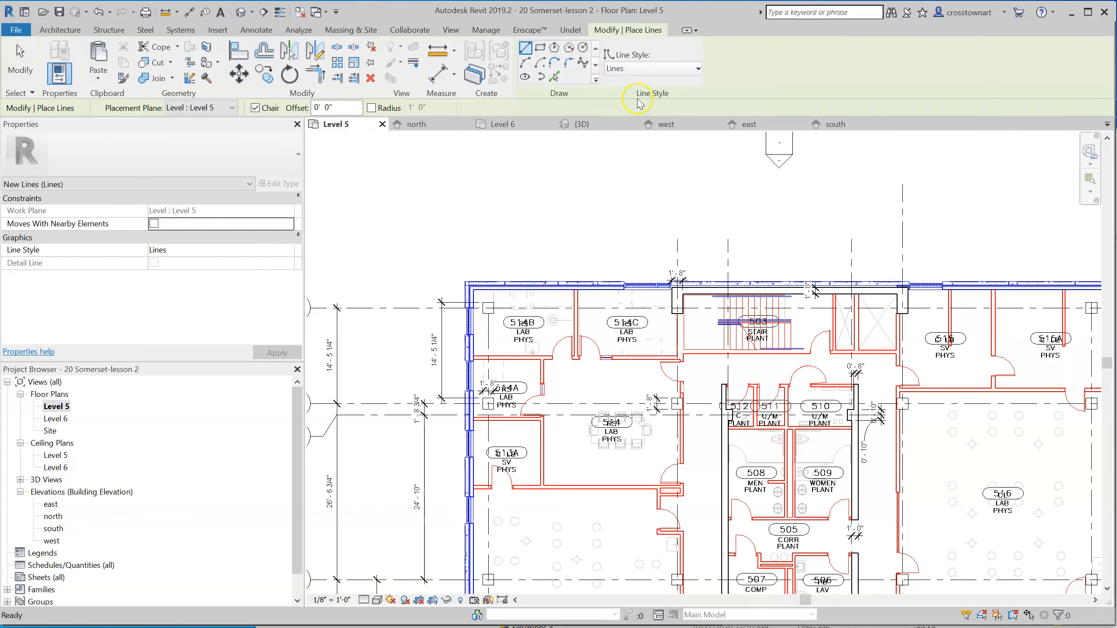
{"action": "scroll", "coordinate": [647, 294], "scroll_direction": "up", "scroll_amount": 2}
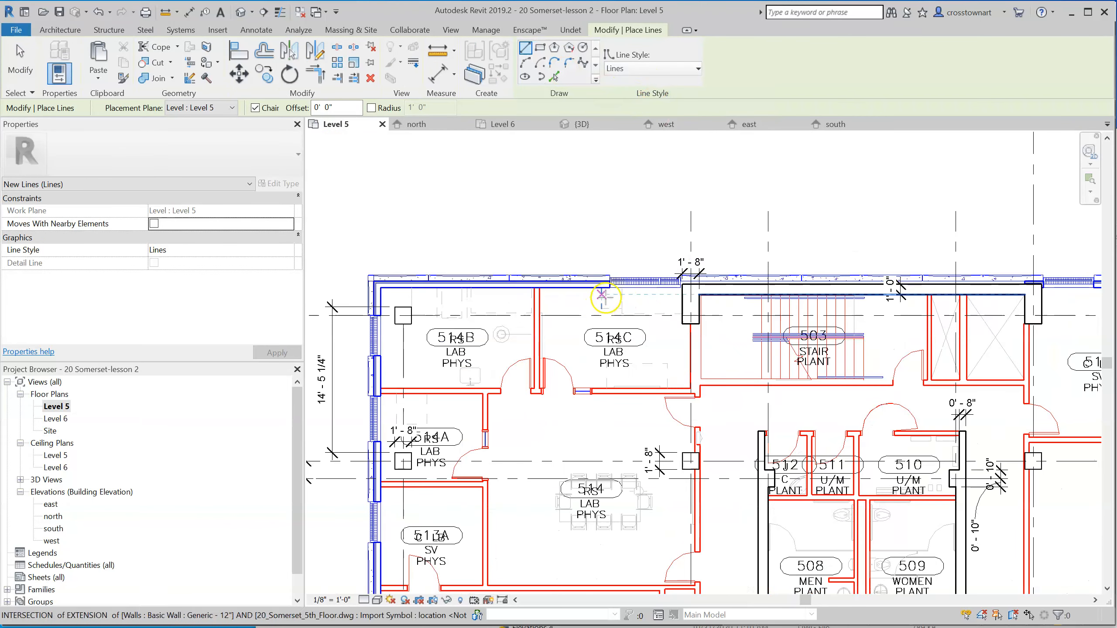
{"action": "left_click", "coordinate": [606, 285]}
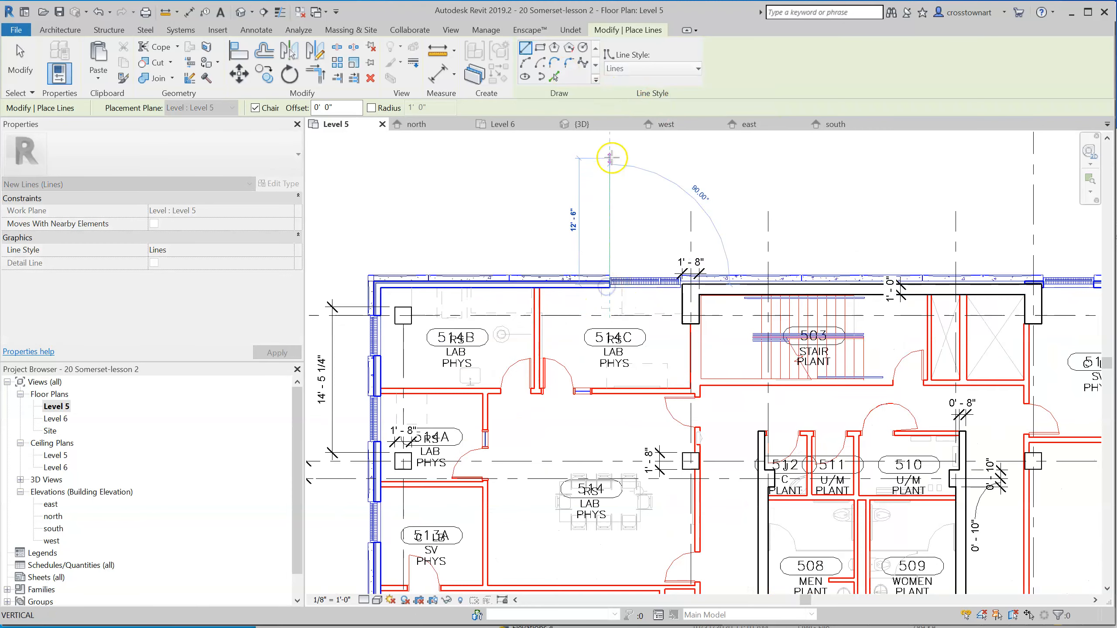
{"action": "left_click", "coordinate": [610, 157]}
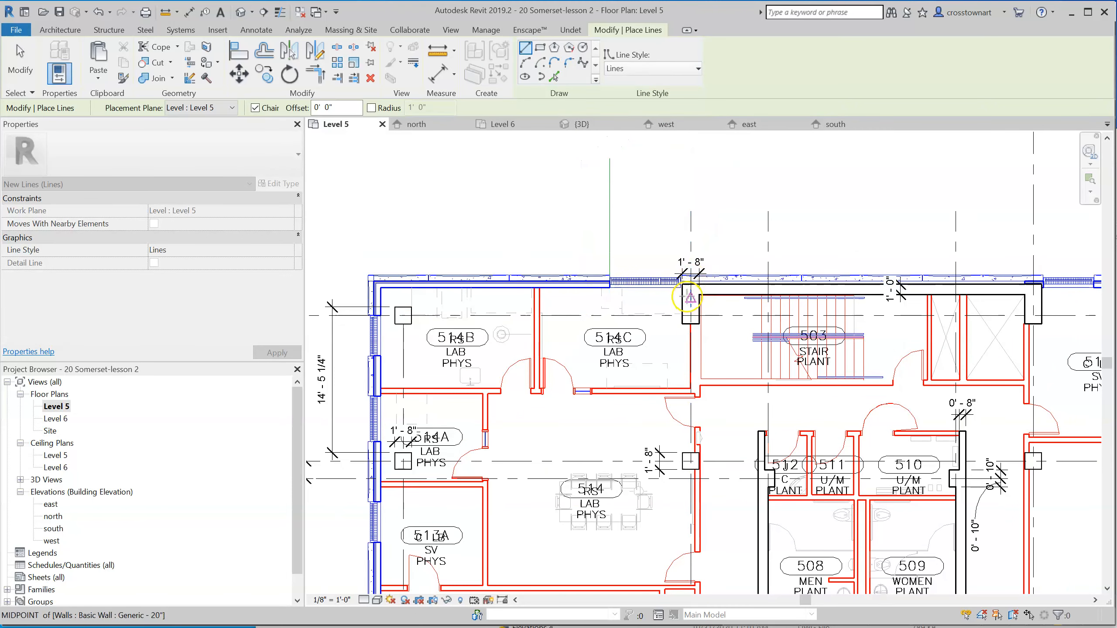
{"action": "key", "text": "Escape"}
Draw a second vertical model line about 15' long outward from the same window's other edge, beside the stair 503 column.
{"action": "scroll", "coordinate": [674, 291], "scroll_direction": "up", "scroll_amount": 2}
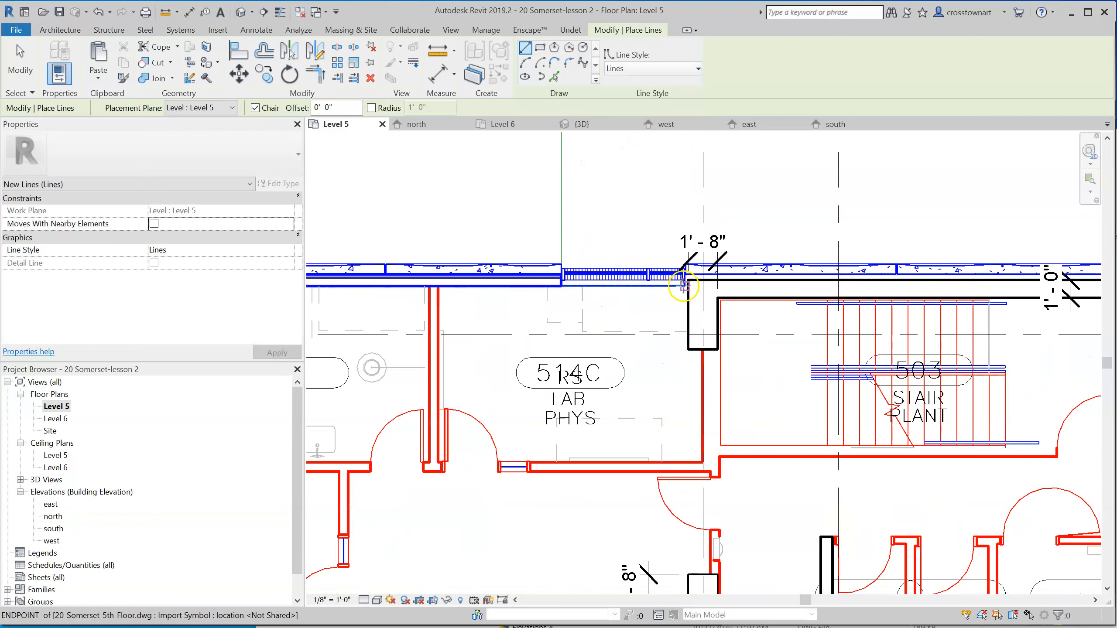
{"action": "left_click", "coordinate": [683, 284]}
{"action": "scroll", "coordinate": [677, 288], "scroll_direction": "down", "scroll_amount": 2}
{"action": "scroll", "coordinate": [687, 324], "scroll_direction": "down", "scroll_amount": 2}
{"action": "left_click", "coordinate": [682, 203]}
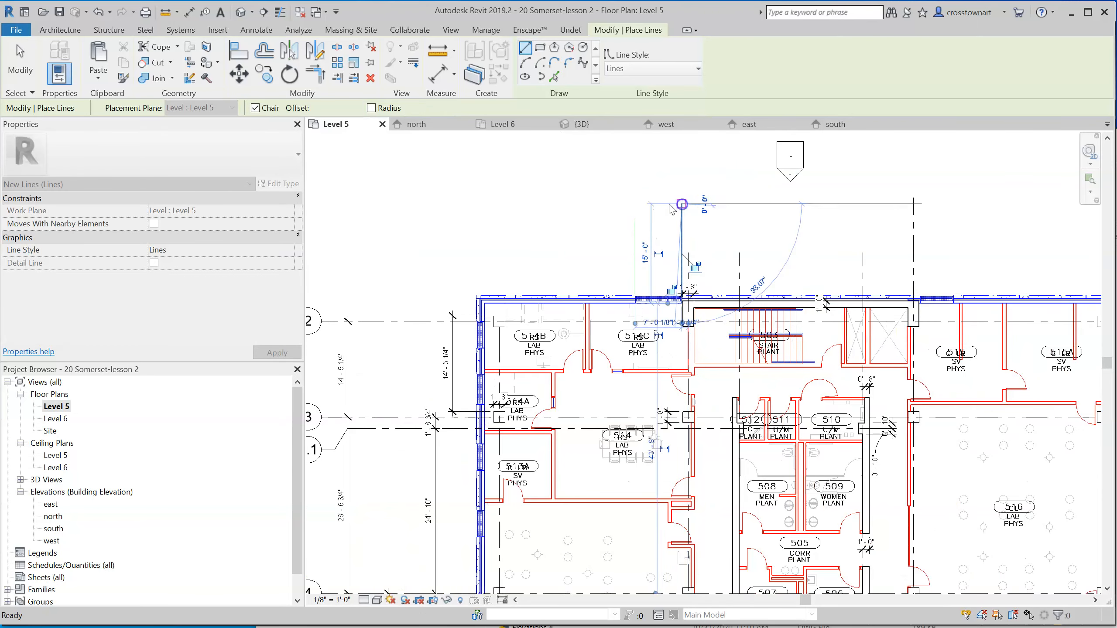
{"action": "key", "text": "Escape"}
{"action": "scroll", "coordinate": [499, 231], "scroll_direction": "down", "scroll_amount": 2}
{"action": "scroll", "coordinate": [909, 276], "scroll_direction": "up", "scroll_amount": 1}
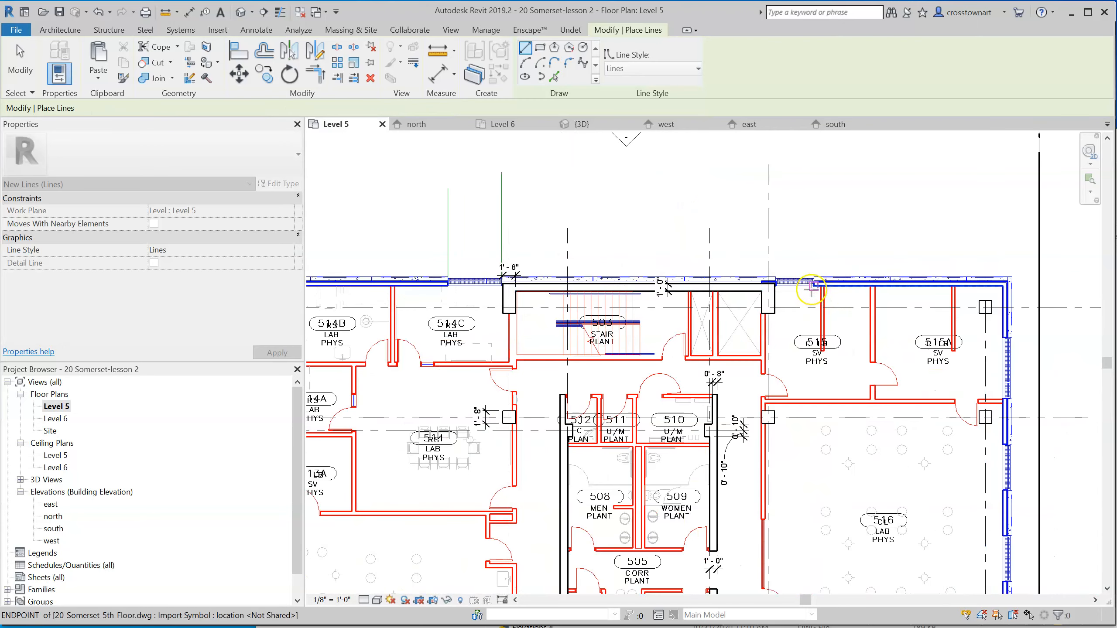
{"action": "scroll", "coordinate": [778, 282], "scroll_direction": "up", "scroll_amount": 2}
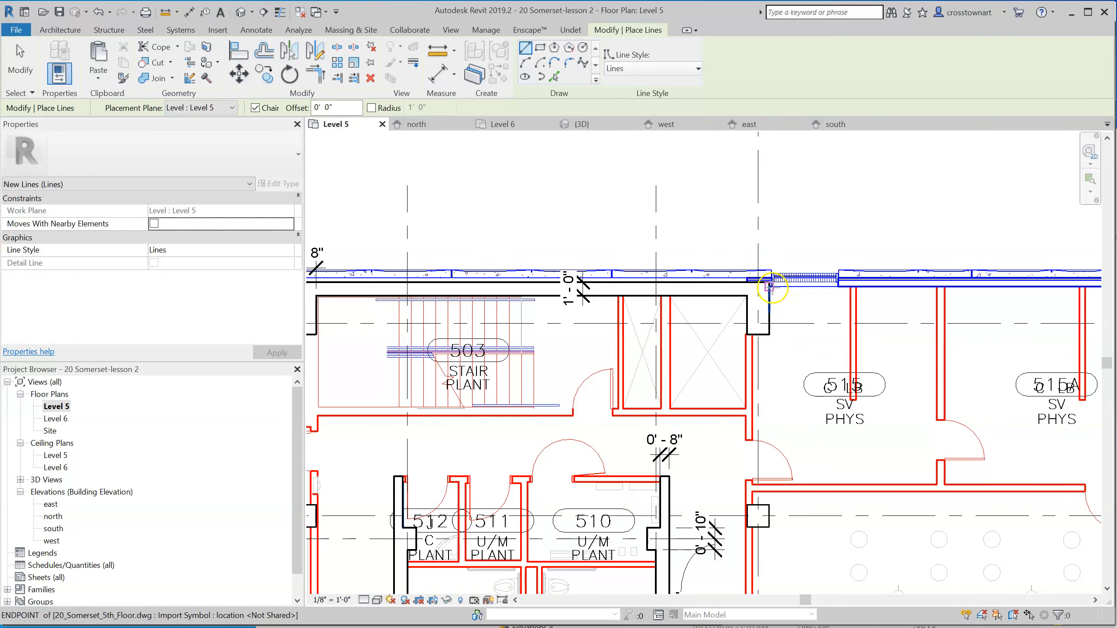
{"action": "scroll", "coordinate": [765, 288], "scroll_direction": "up", "scroll_amount": 2}
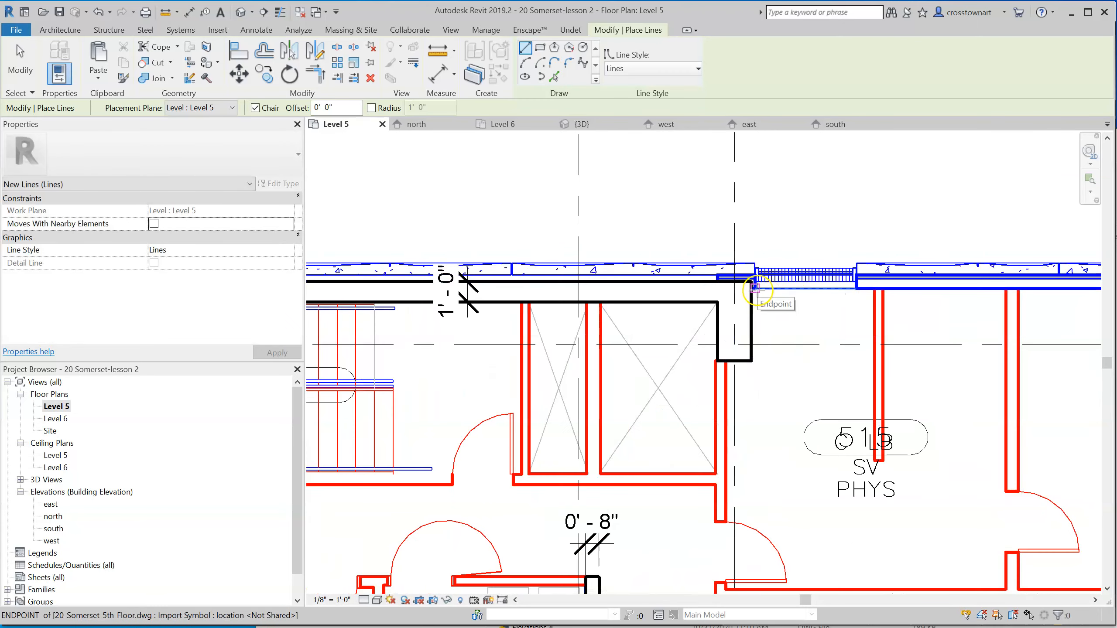
{"action": "left_click", "coordinate": [756, 288]}
{"action": "scroll", "coordinate": [758, 287], "scroll_direction": "down", "scroll_amount": 5}
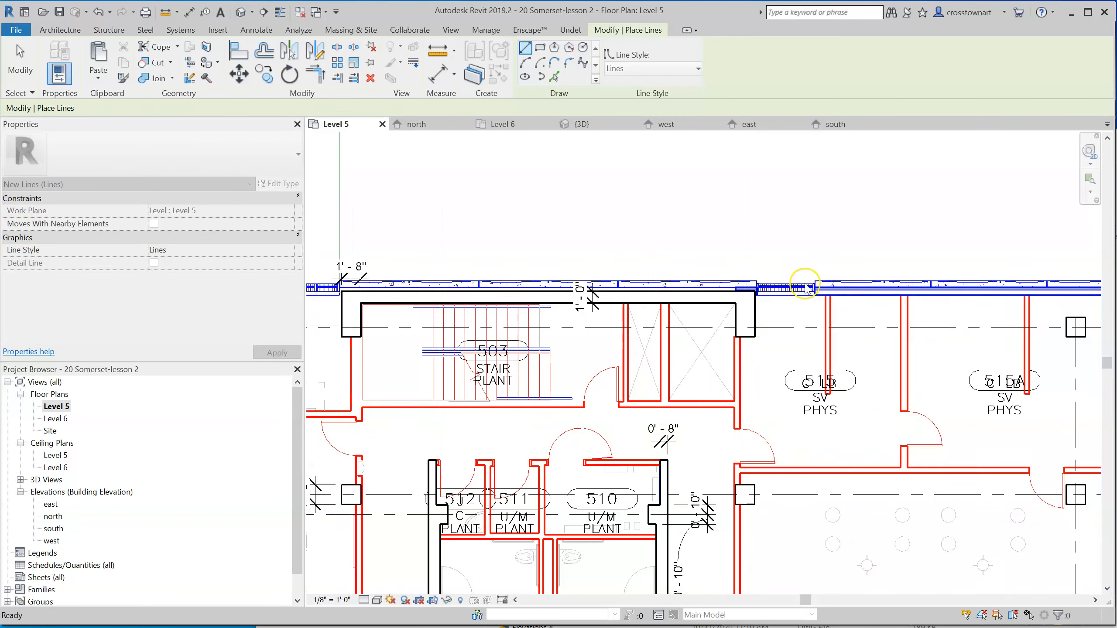
Draw two horizontal model lines, about 14' and 16'-6" long, outward from both edges of the side wall's window at room 515A.
{"action": "scroll", "coordinate": [849, 286], "scroll_direction": "up", "scroll_amount": 3}
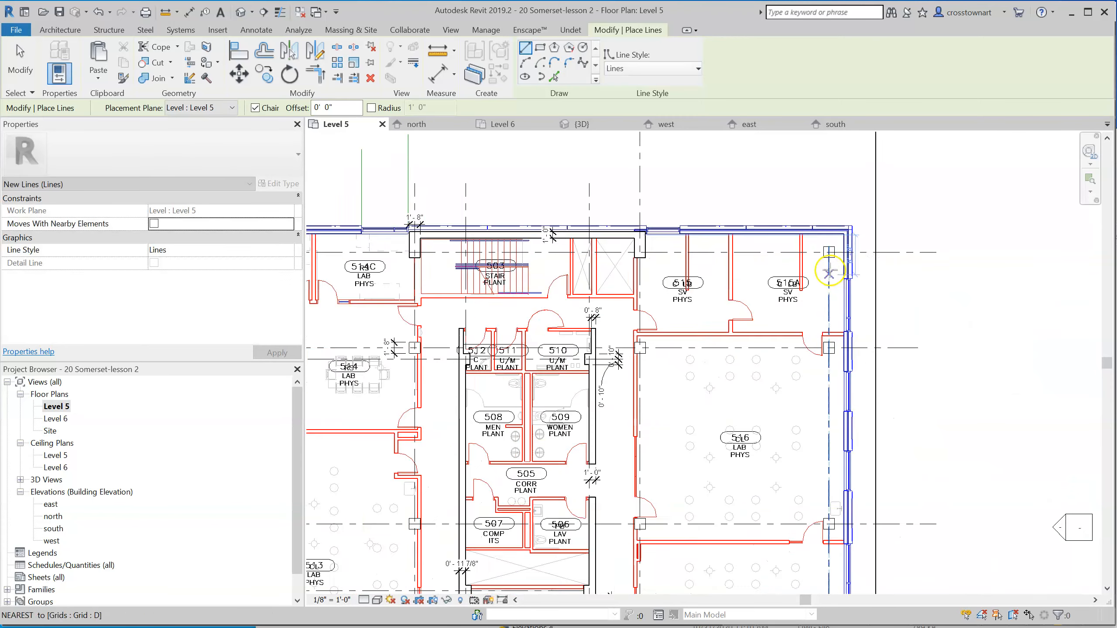
{"action": "scroll", "coordinate": [851, 282], "scroll_direction": "up", "scroll_amount": 2}
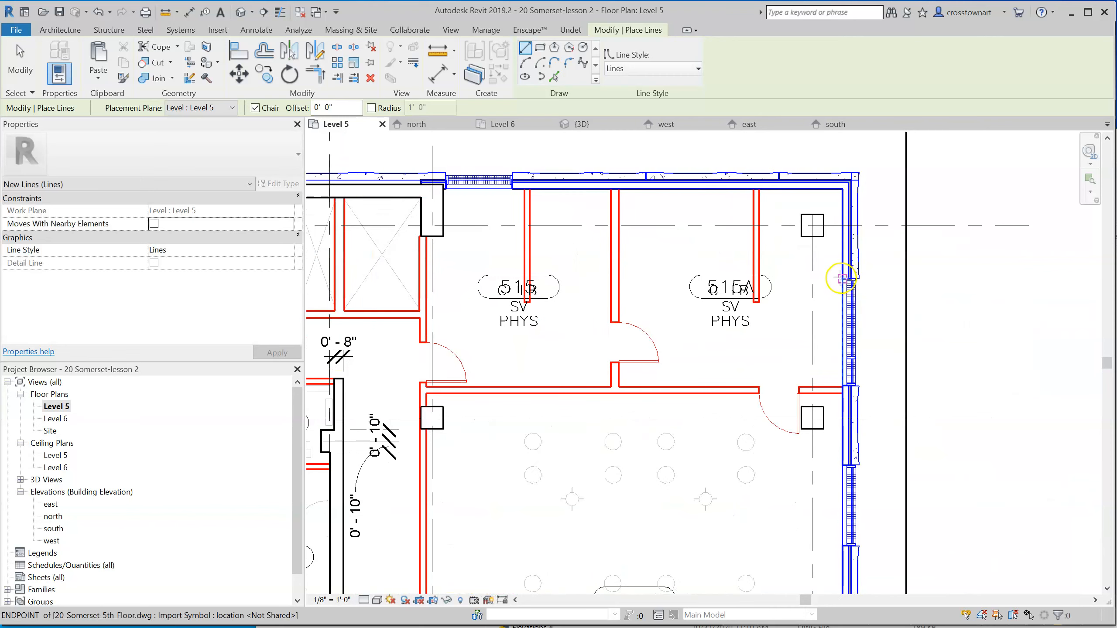
{"action": "left_click", "coordinate": [841, 278]}
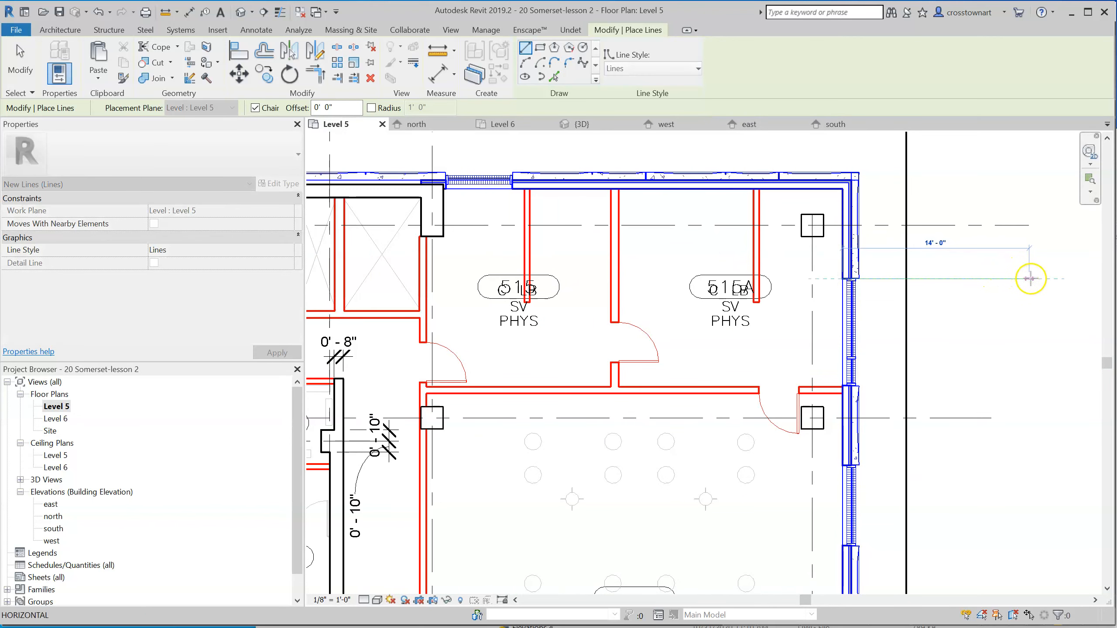
{"action": "left_click", "coordinate": [1030, 279]}
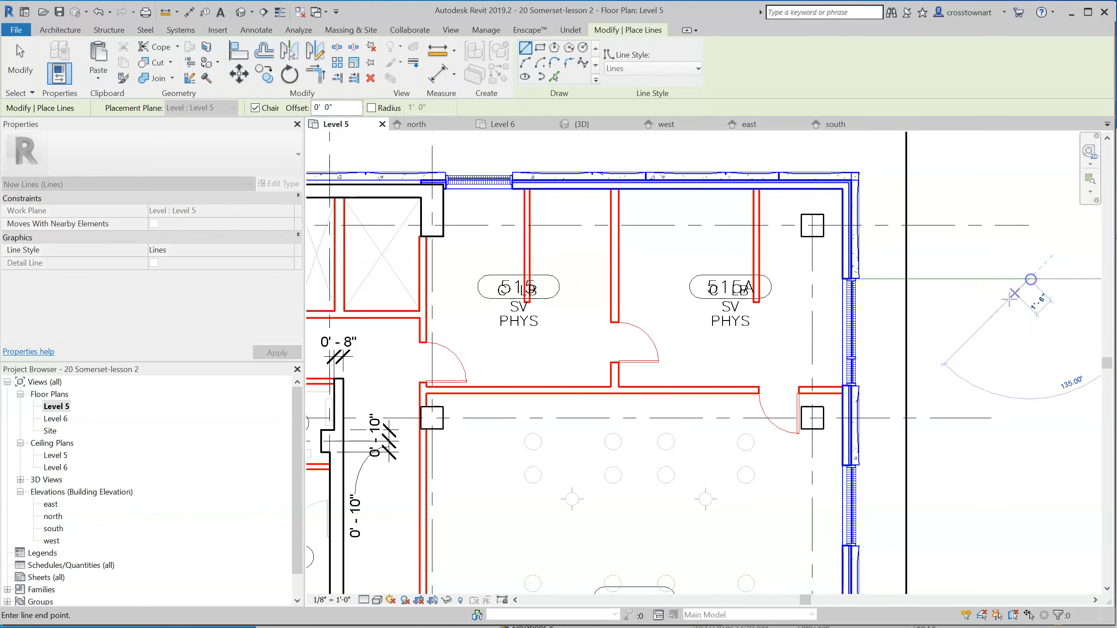
{"action": "key", "text": "Escape"}
{"action": "left_click", "coordinate": [842, 386]}
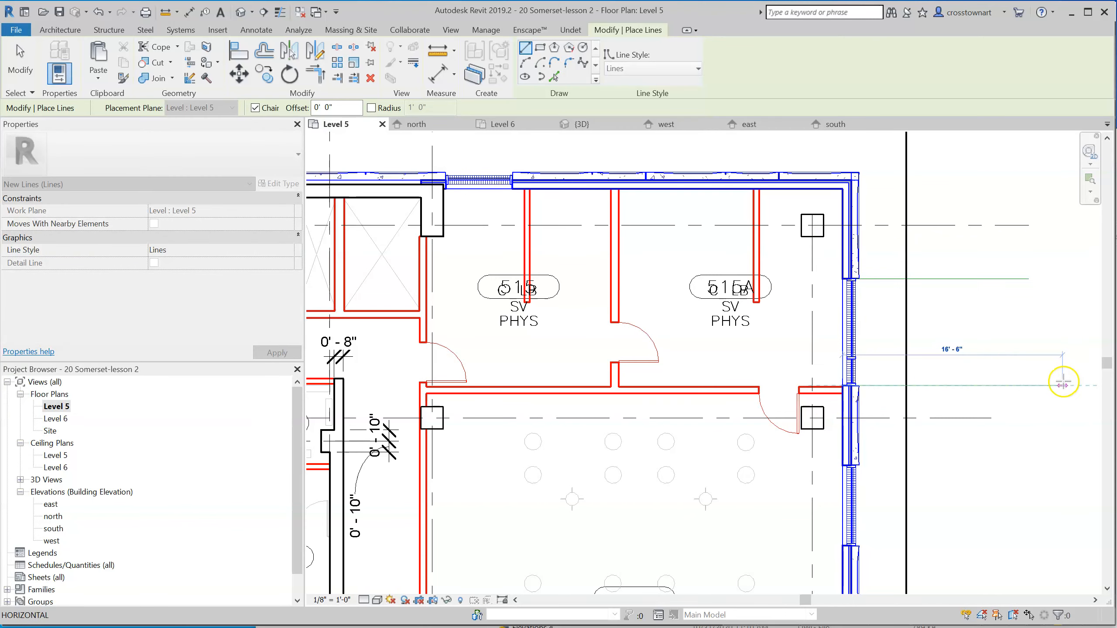
{"action": "left_click", "coordinate": [1063, 385]}
{"action": "key", "text": "Escape"}
Draw two horizontal model lines, about 18' and 19' long, outward from both edges of the first side-wall window at room 516.
{"action": "scroll", "coordinate": [814, 198], "scroll_direction": "down", "scroll_amount": 3}
{"action": "scroll", "coordinate": [842, 336], "scroll_direction": "up", "scroll_amount": 3}
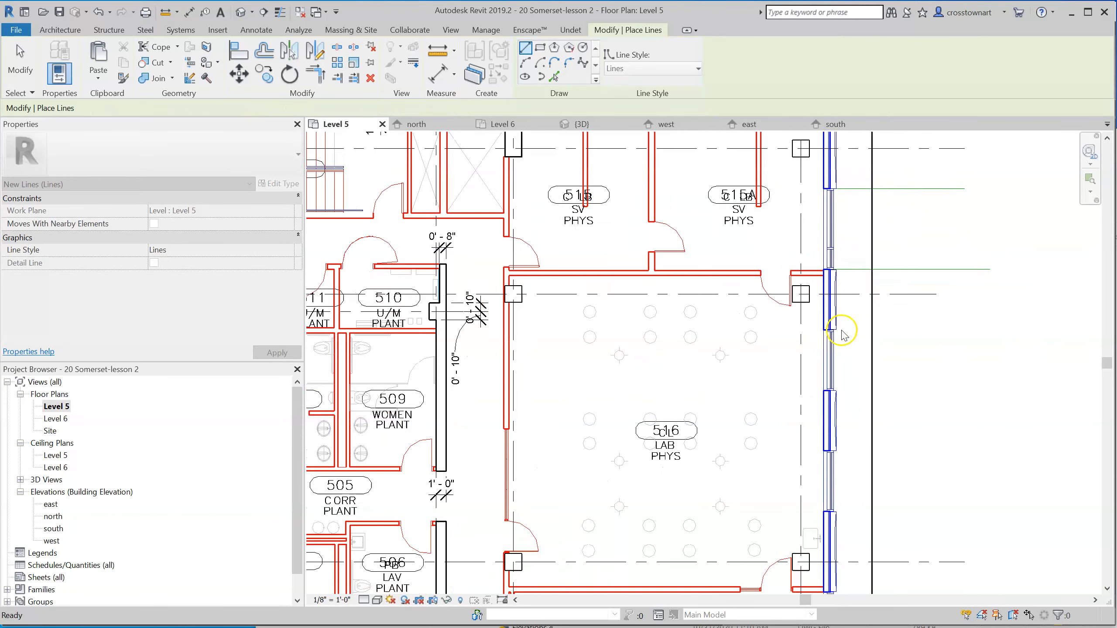
{"action": "left_click", "coordinate": [827, 304]}
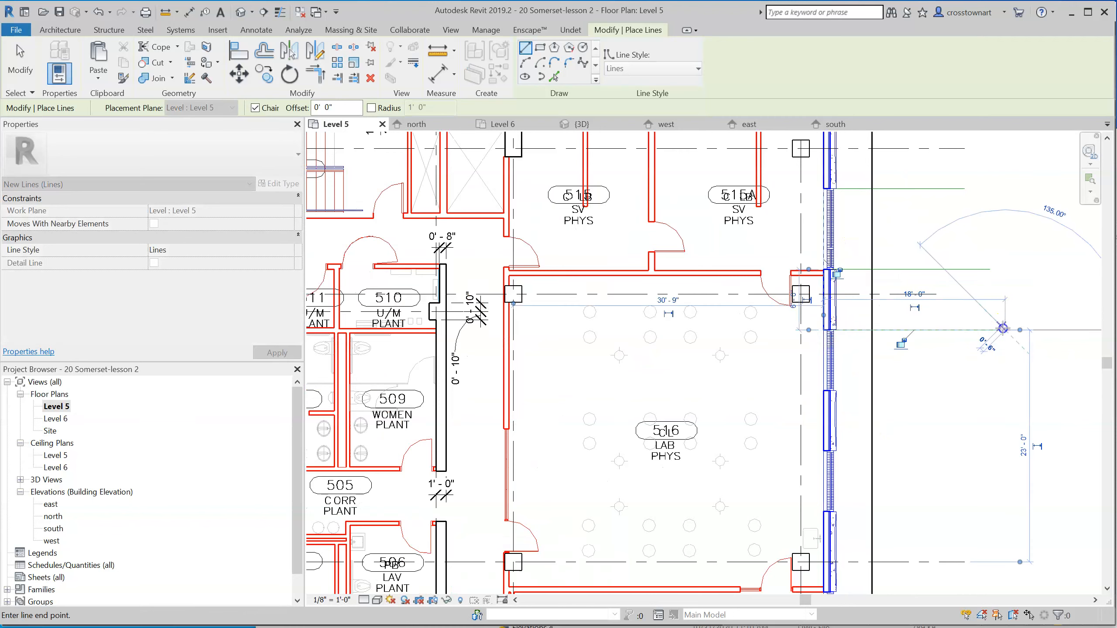
{"action": "left_click", "coordinate": [1003, 329]}
{"action": "key", "text": "Escape"}
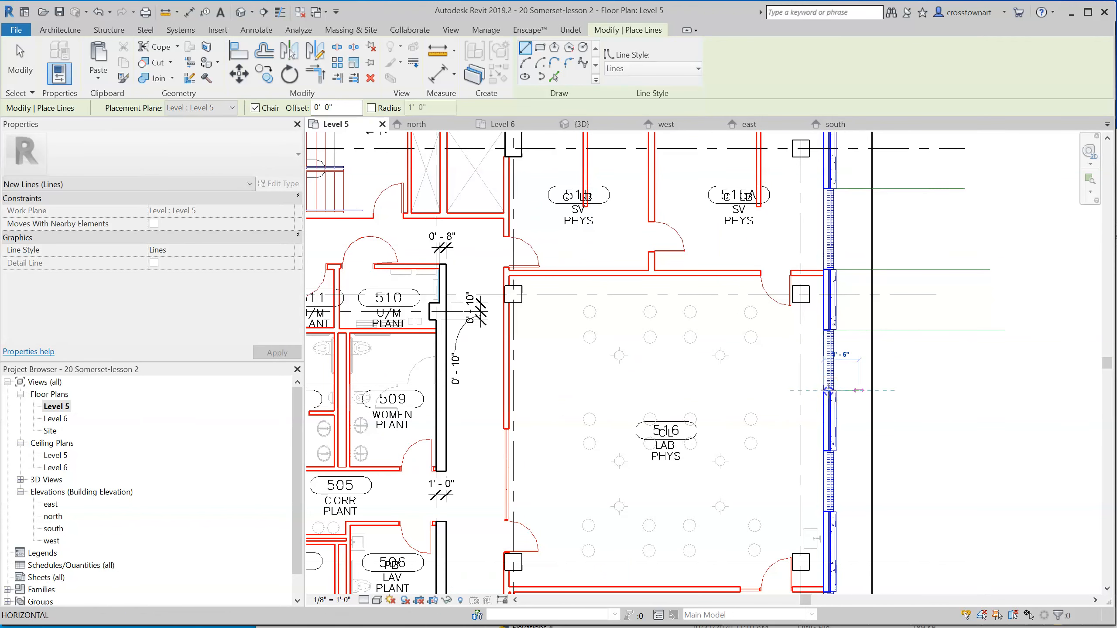
{"action": "left_click", "coordinate": [828, 390]}
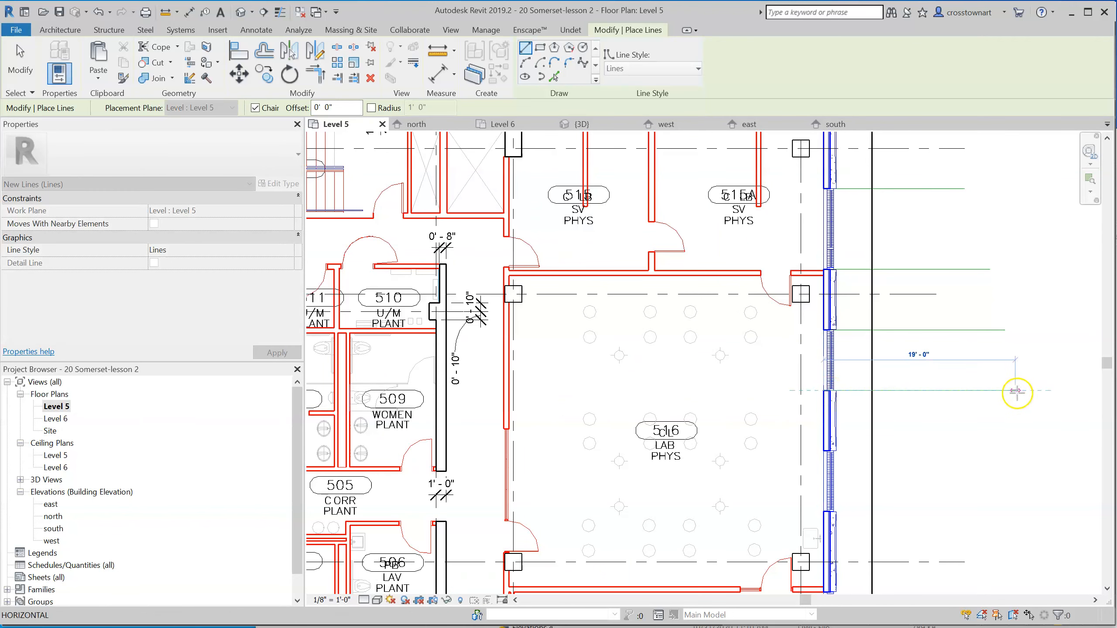
{"action": "left_click", "coordinate": [1016, 390]}
{"action": "key", "text": "Escape"}
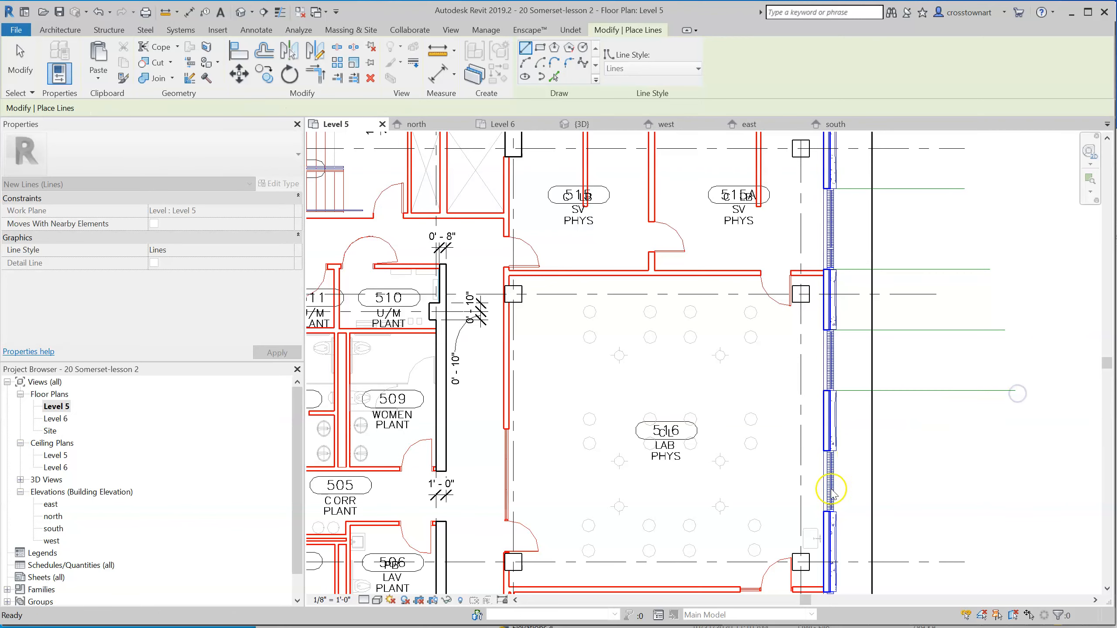
Draw two horizontal model lines, about 21' and 18' long, outward from both edges of the second side-wall window at room 516.
{"action": "left_click", "coordinate": [824, 452]}
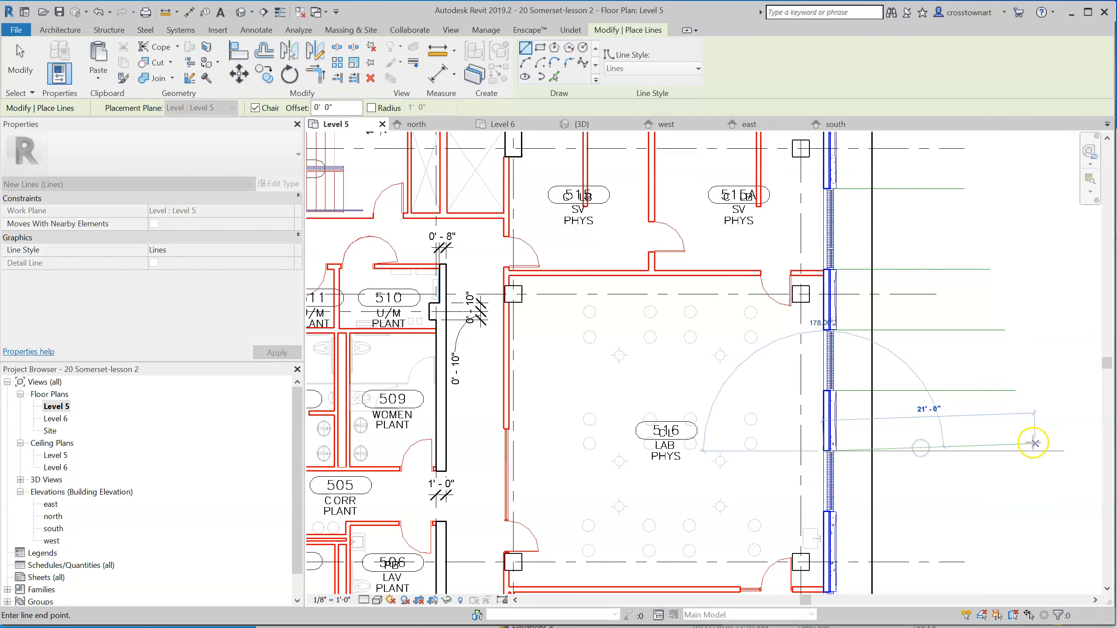
{"action": "left_click", "coordinate": [1030, 450]}
{"action": "key", "text": "Escape"}
{"action": "left_click", "coordinate": [823, 511]}
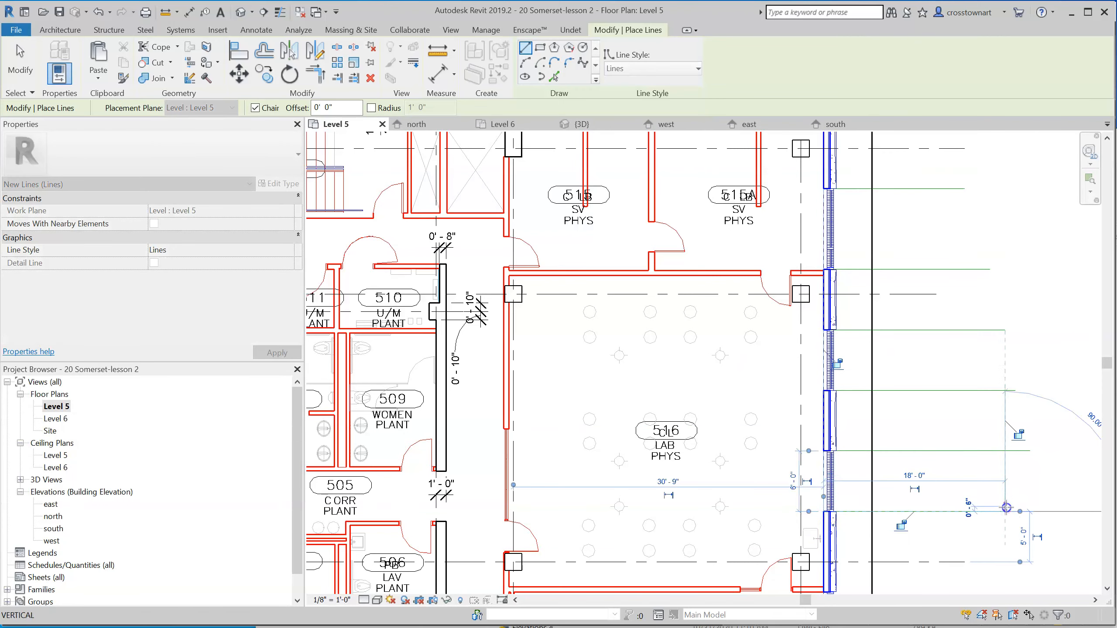
{"action": "left_click", "coordinate": [1005, 511]}
{"action": "key", "text": "Escape"}
Draw two horizontal model lines outward from both edges of room 517's first side-wall window, nearest the partition with room 516.
{"action": "scroll", "coordinate": [780, 187], "scroll_direction": "down", "scroll_amount": 2}
{"action": "scroll", "coordinate": [723, 212], "scroll_direction": "down", "scroll_amount": 1}
{"action": "scroll", "coordinate": [859, 515], "scroll_direction": "up", "scroll_amount": 2}
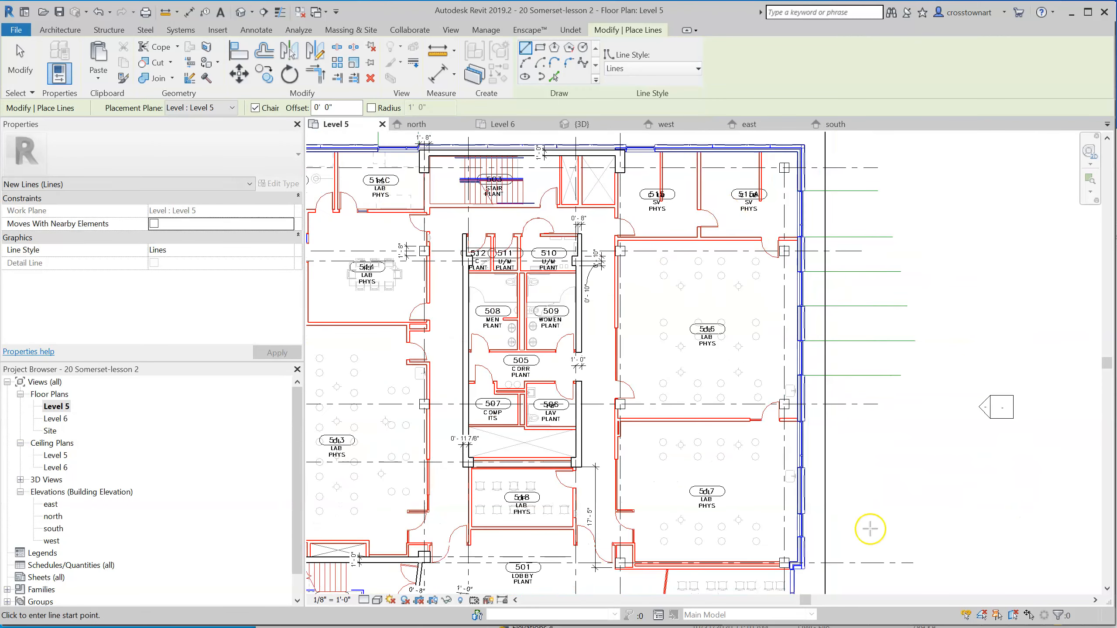
{"action": "scroll", "coordinate": [771, 378], "scroll_direction": "up", "scroll_amount": 2}
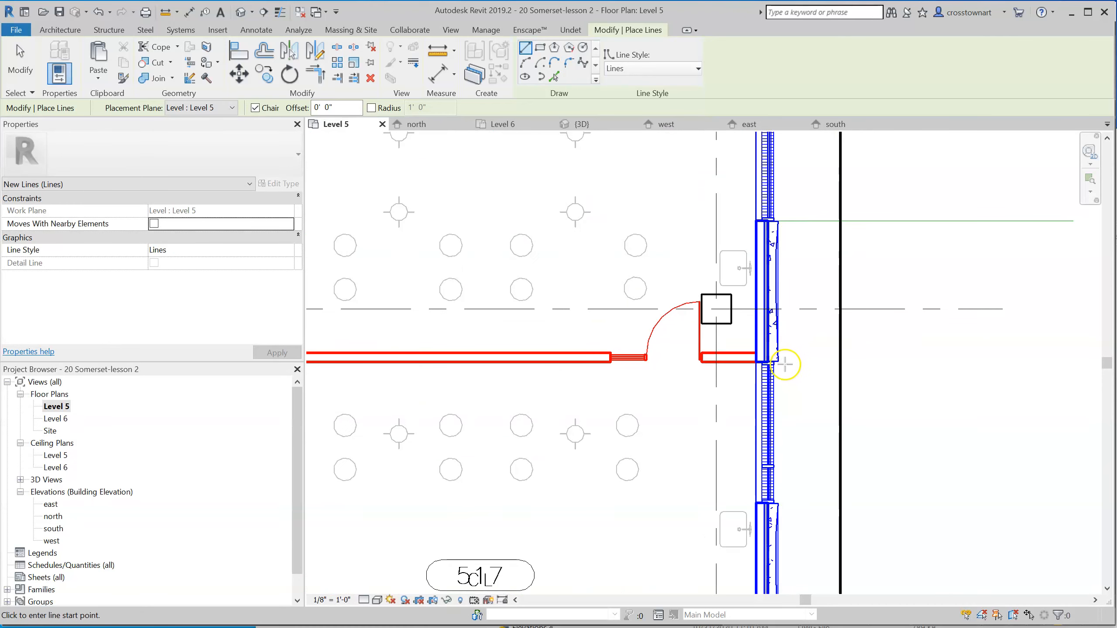
{"action": "left_click", "coordinate": [777, 361]}
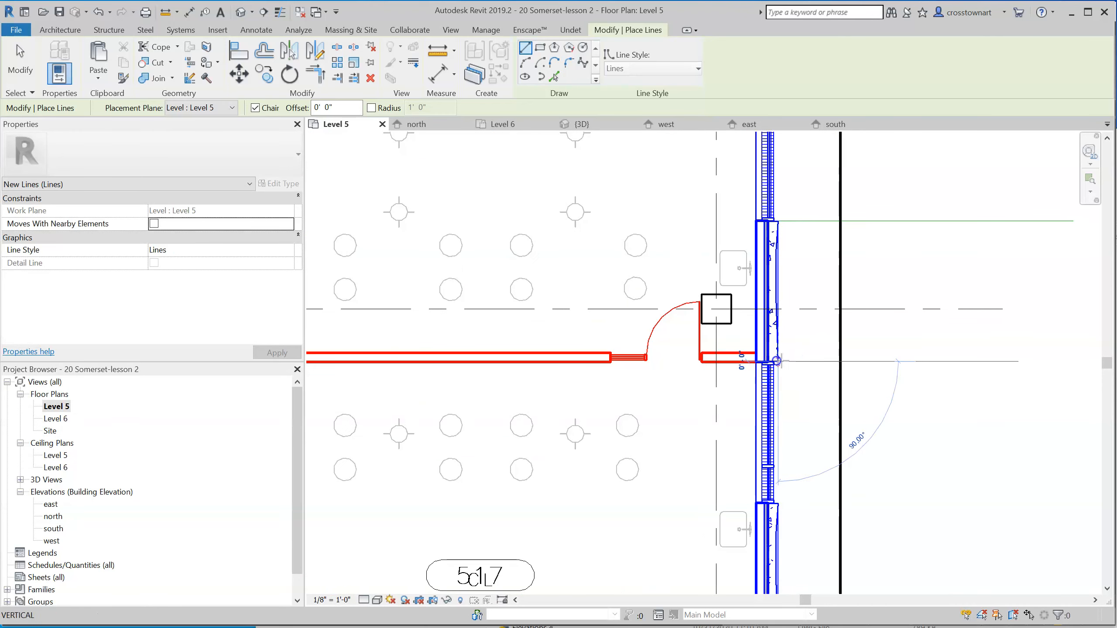
{"action": "left_click", "coordinate": [1031, 360]}
{"action": "key", "text": "Escape"}
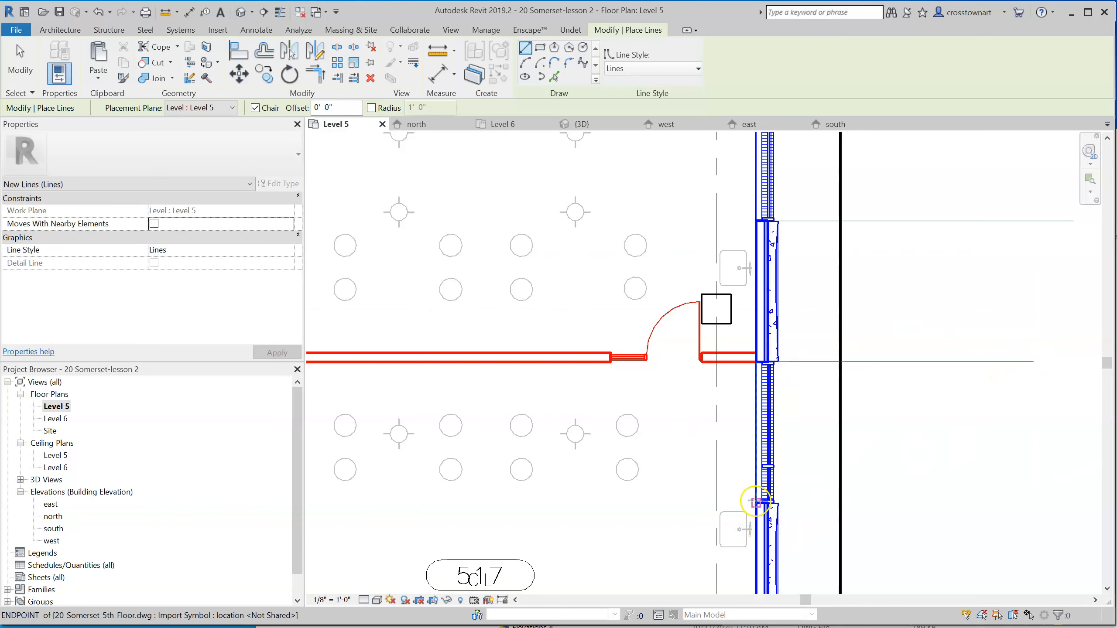
{"action": "left_click", "coordinate": [755, 502]}
{"action": "left_click", "coordinate": [1063, 502]}
{"action": "key", "text": "Escape"}
Draw two horizontal model lines outward from both edges of room 517's second side-wall window, making the second line about 15' long.
{"action": "scroll", "coordinate": [989, 401], "scroll_direction": "down", "scroll_amount": 4}
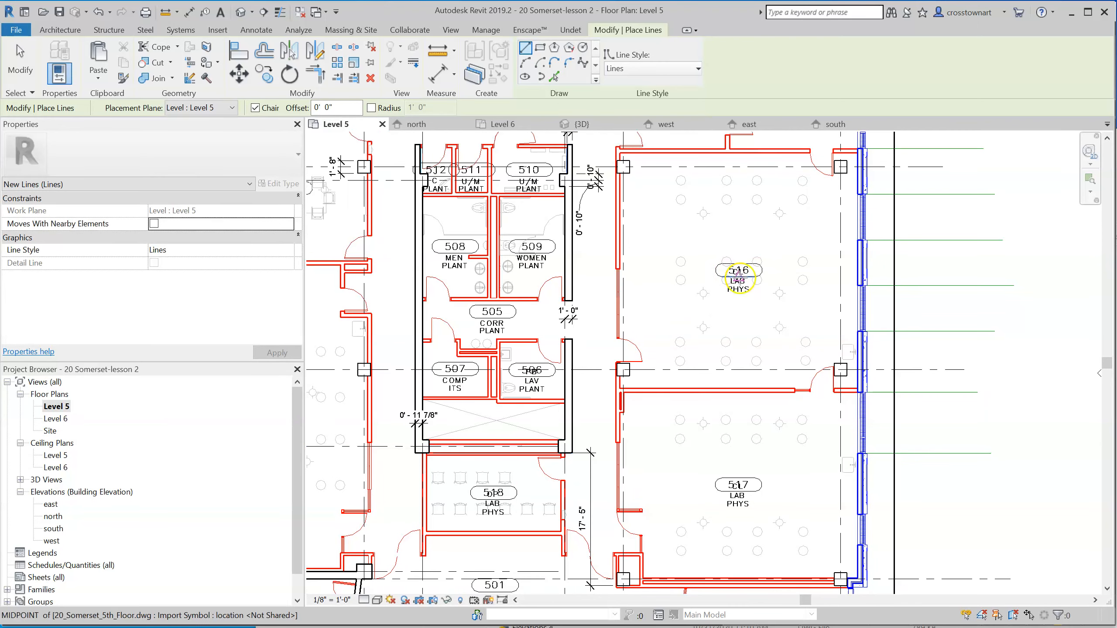
{"action": "scroll", "coordinate": [893, 493], "scroll_direction": "up", "scroll_amount": 5}
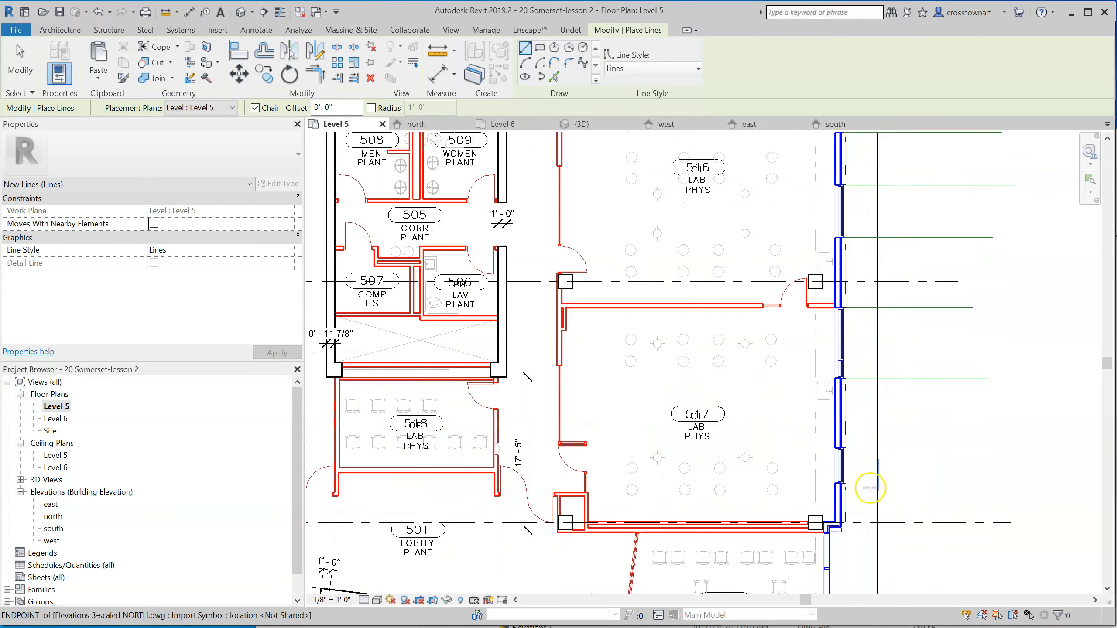
{"action": "left_click", "coordinate": [809, 419]}
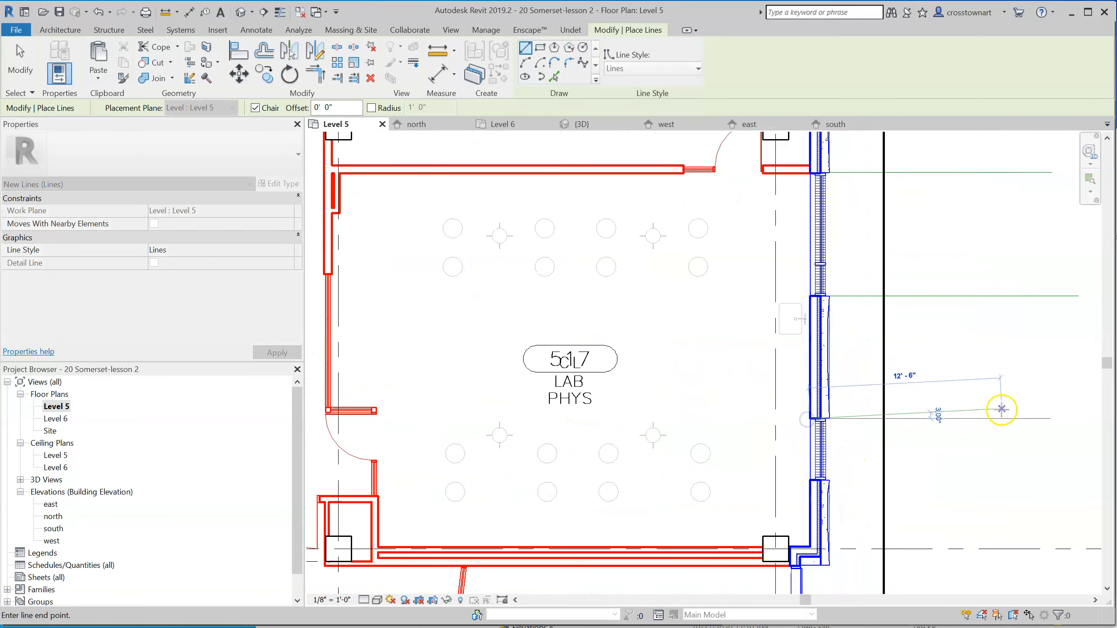
{"action": "left_click", "coordinate": [1019, 416]}
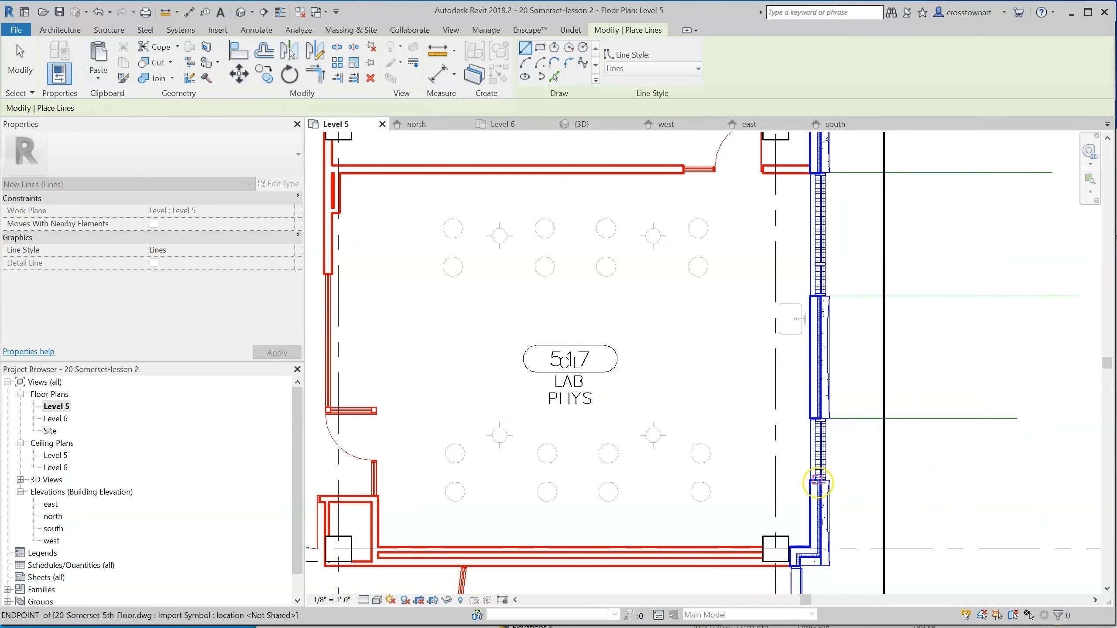
{"action": "left_click", "coordinate": [823, 480]}
{"action": "left_click", "coordinate": [1040, 480]}
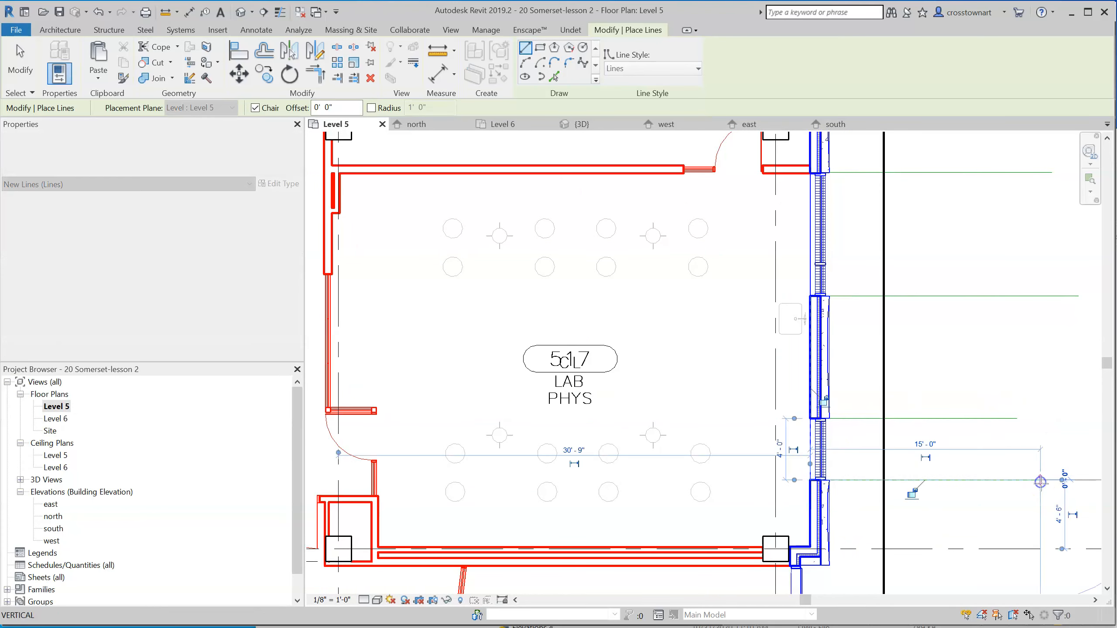
{"action": "key", "text": "Escape"}
{"action": "key", "text": "Escape"}
Draw two horizontal model lines, about 15'-6" and 17' long, outward from both ends of room 519's side-wall glazing, then end the line command.
{"action": "scroll", "coordinate": [938, 387], "scroll_direction": "down", "scroll_amount": 3}
{"action": "scroll", "coordinate": [763, 412], "scroll_direction": "down", "scroll_amount": 3}
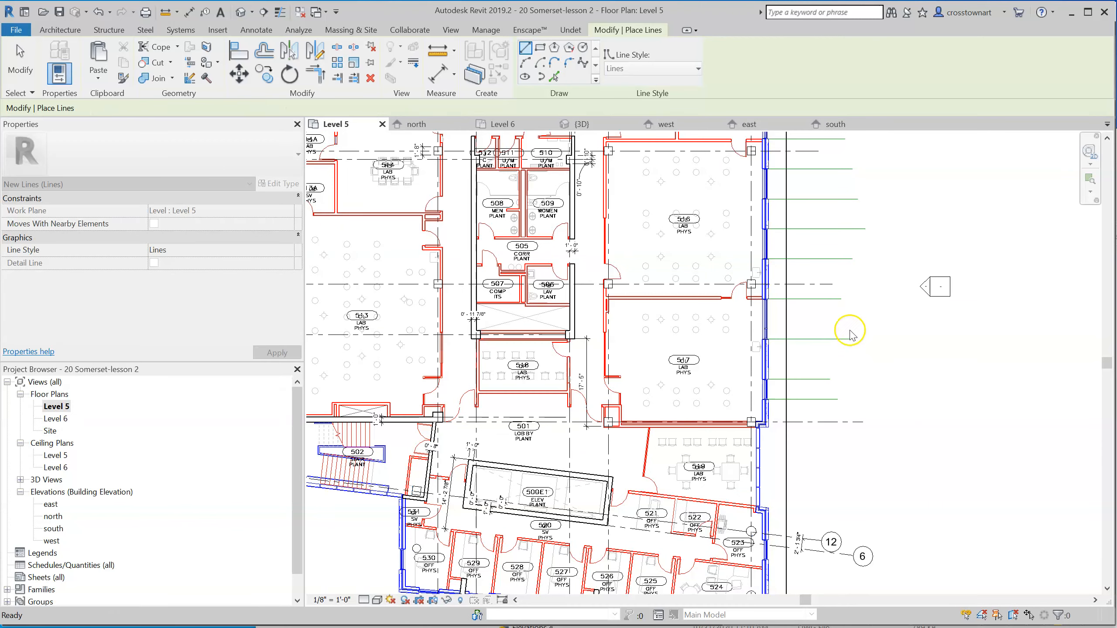
{"action": "scroll", "coordinate": [741, 470], "scroll_direction": "up", "scroll_amount": 5}
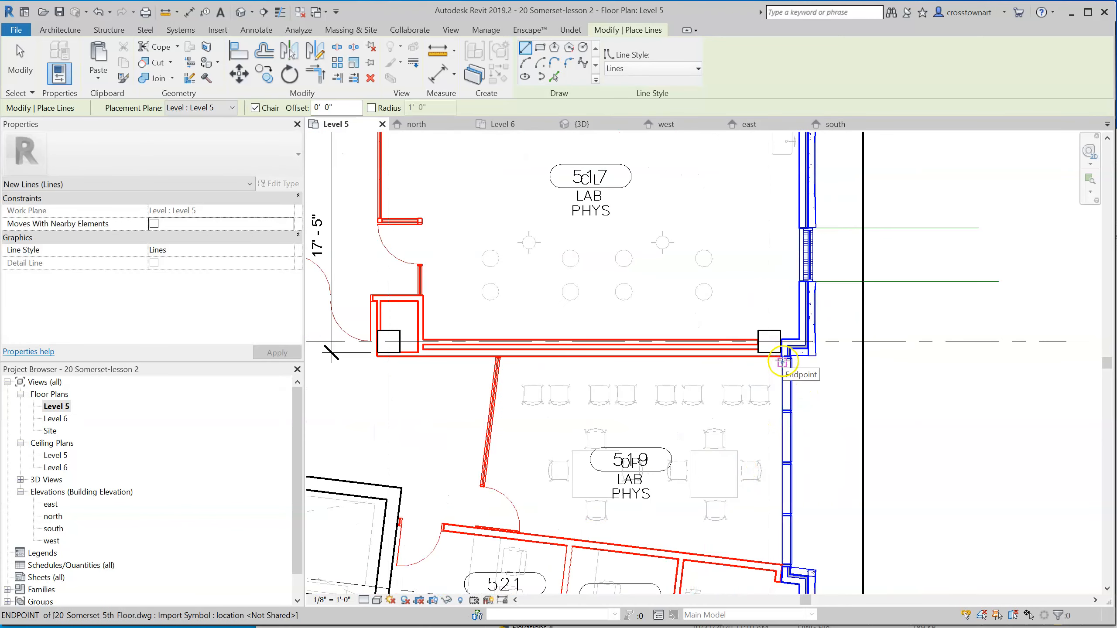
{"action": "left_click", "coordinate": [783, 358]}
{"action": "left_click", "coordinate": [991, 358]}
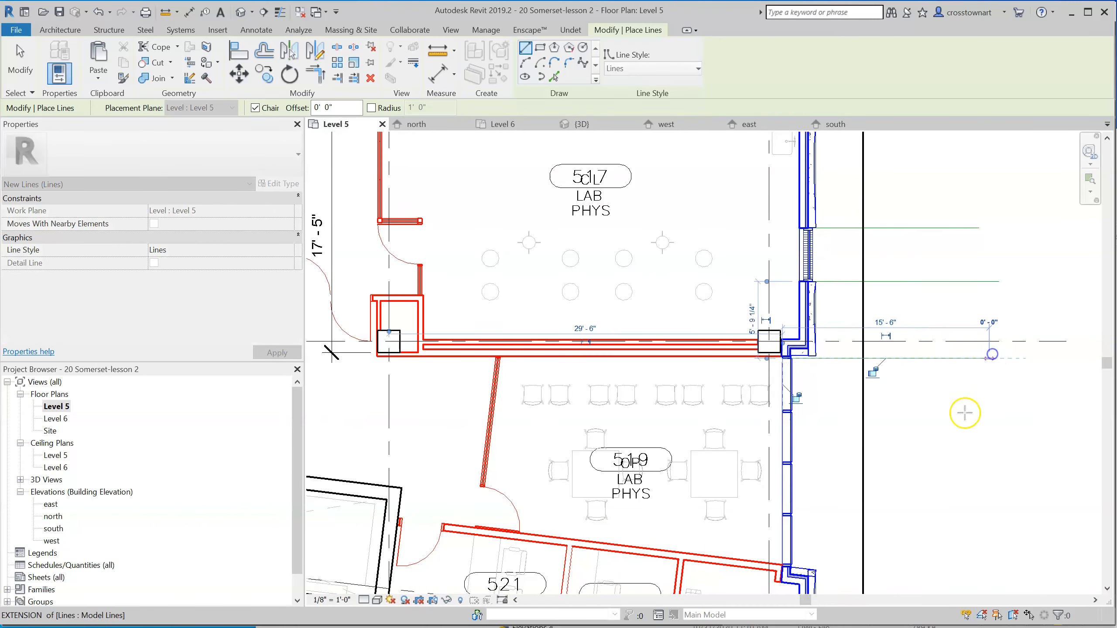
{"action": "key", "text": "Escape"}
{"action": "left_click", "coordinate": [787, 567]}
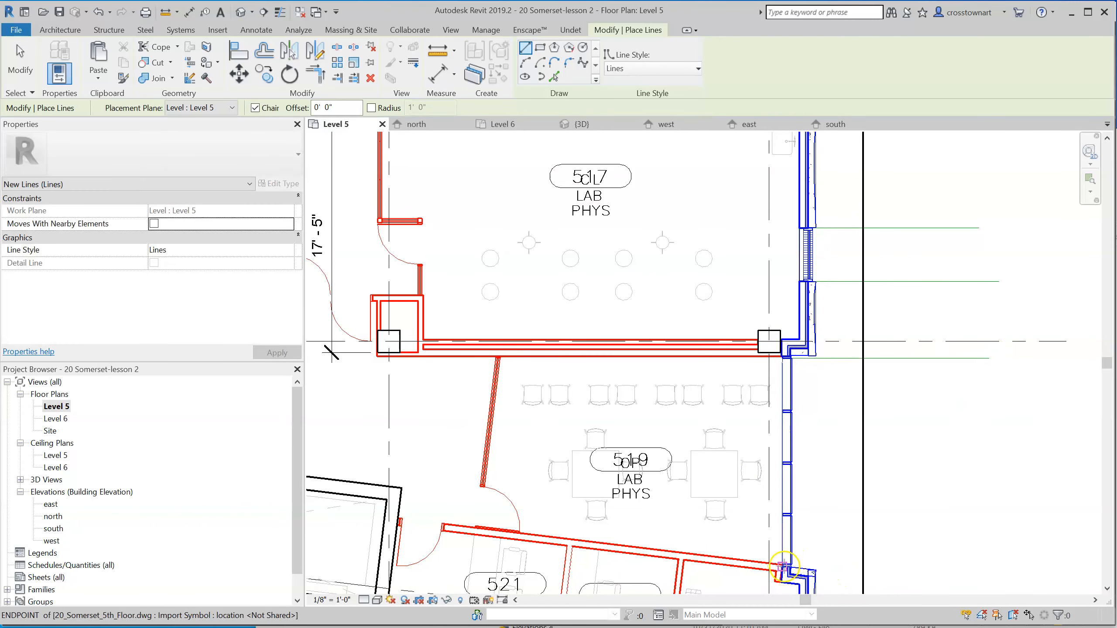
{"action": "left_click", "coordinate": [1010, 567]}
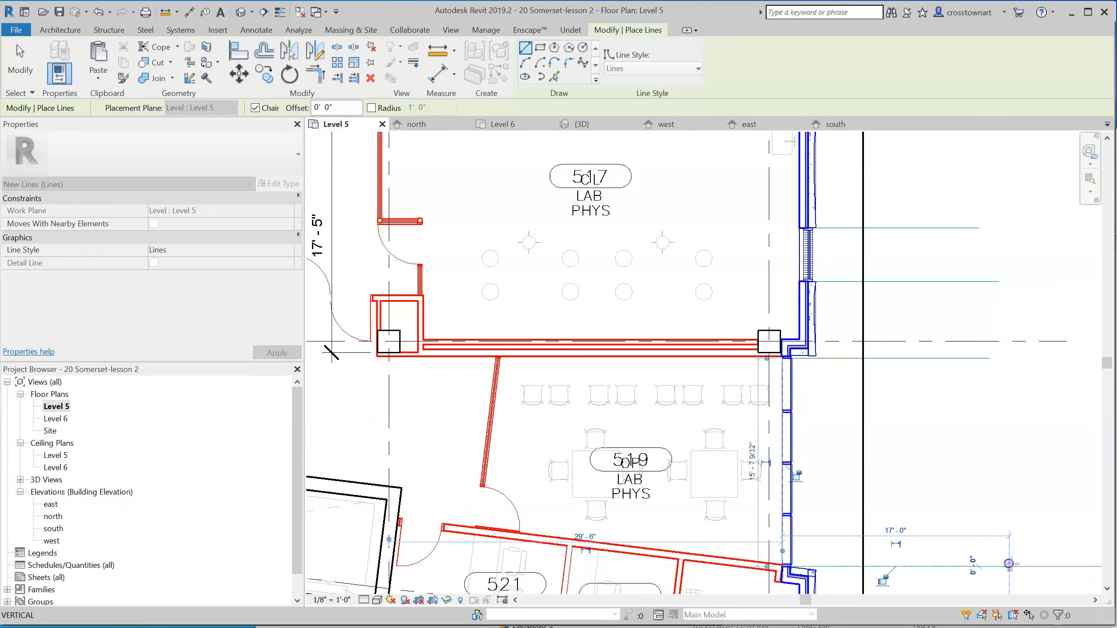
{"action": "key", "text": "Escape"}
{"action": "key", "text": "Escape"}
Place an aligned dimension between the two model lines marking the side-wall window at room 515A.
{"action": "scroll", "coordinate": [857, 484], "scroll_direction": "down", "scroll_amount": 6}
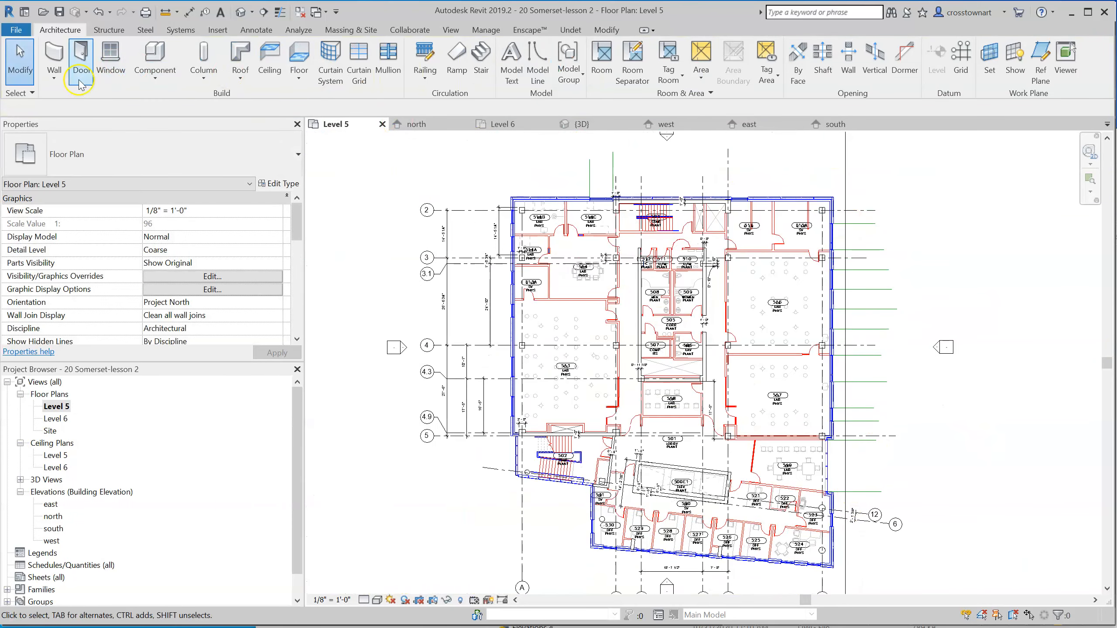
{"action": "left_click", "coordinate": [260, 30]}
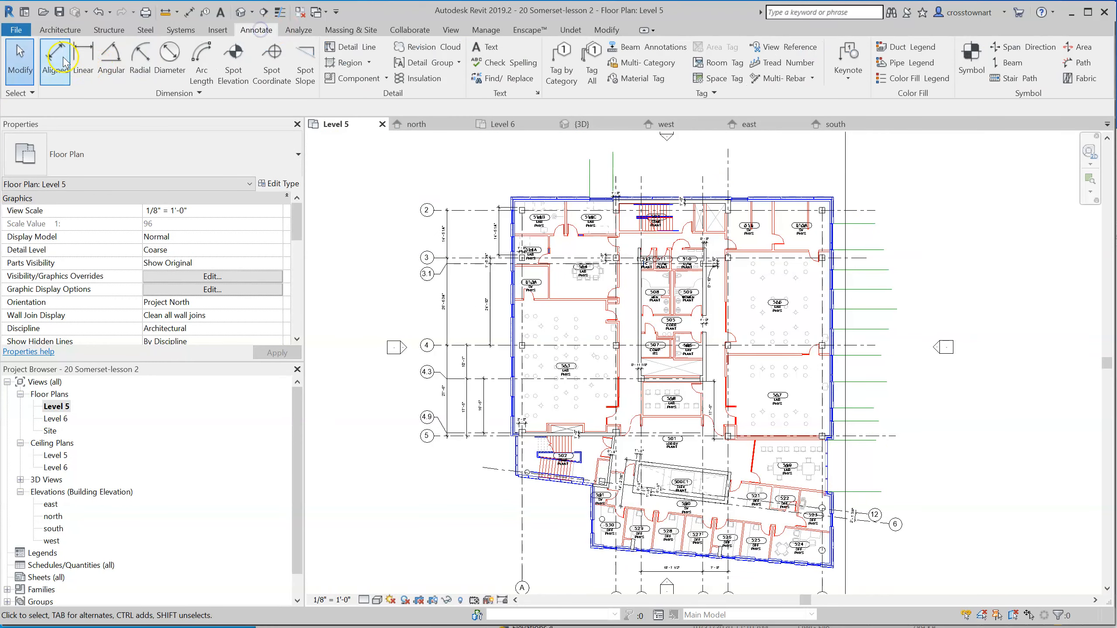
{"action": "left_click", "coordinate": [59, 61]}
{"action": "scroll", "coordinate": [855, 231], "scroll_direction": "up", "scroll_amount": 5}
{"action": "left_click", "coordinate": [847, 227]}
{"action": "left_click", "coordinate": [848, 288]}
{"action": "left_click", "coordinate": [907, 263]}
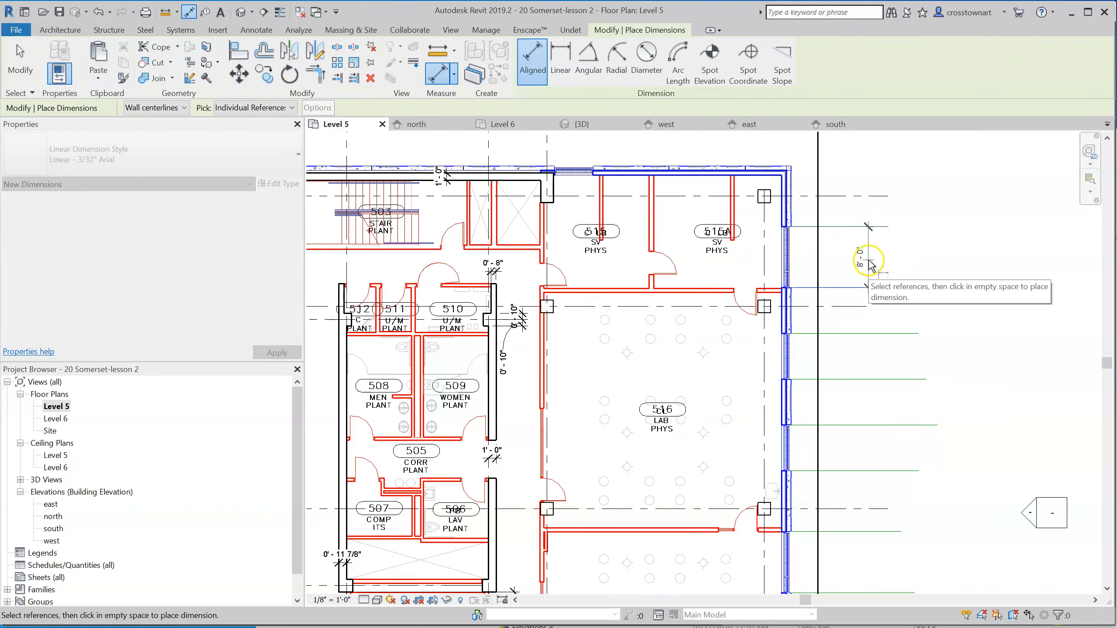
Place aligned dimensions between the model line pairs marking both side-wall windows of room 516.
{"action": "left_click", "coordinate": [855, 334]}
{"action": "left_click", "coordinate": [855, 379]}
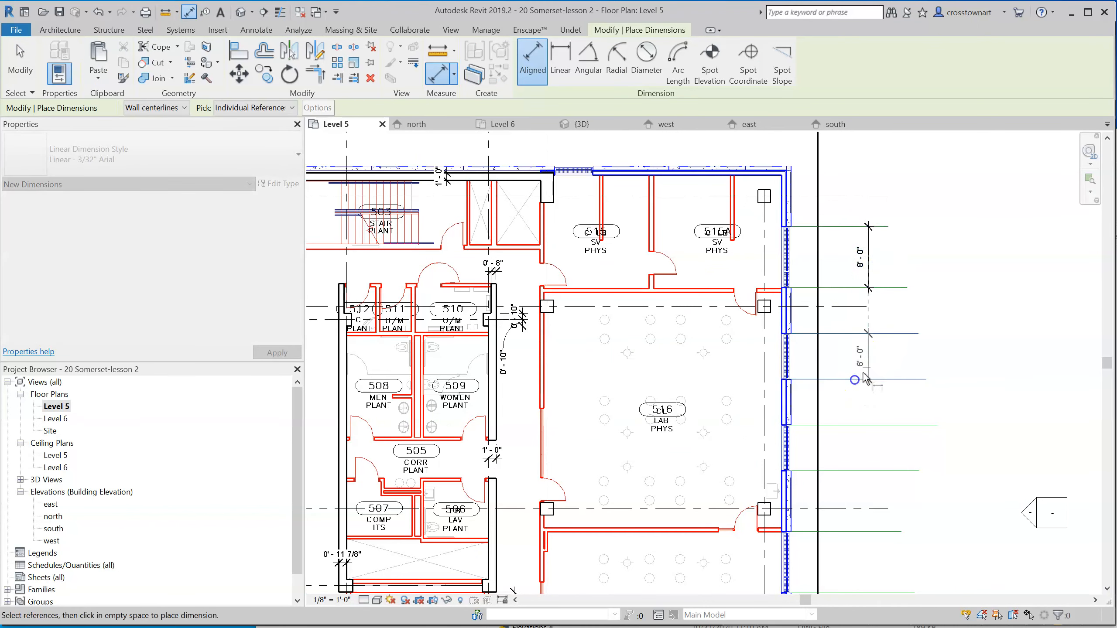
{"action": "left_click", "coordinate": [855, 426]}
{"action": "left_click", "coordinate": [866, 471]}
{"action": "left_click", "coordinate": [869, 466]}
Place aligned dimensions between the model line pairs marking both side-wall windows of room 517.
{"action": "scroll", "coordinate": [826, 303], "scroll_direction": "down", "scroll_amount": 1}
{"action": "left_click", "coordinate": [859, 475]}
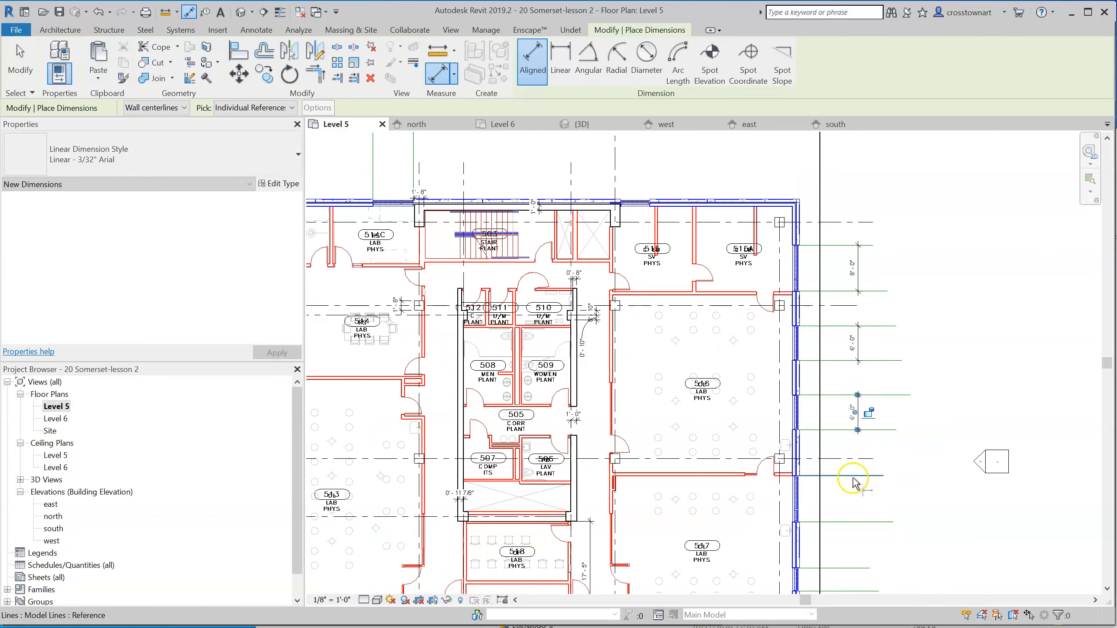
{"action": "left_click", "coordinate": [860, 522]}
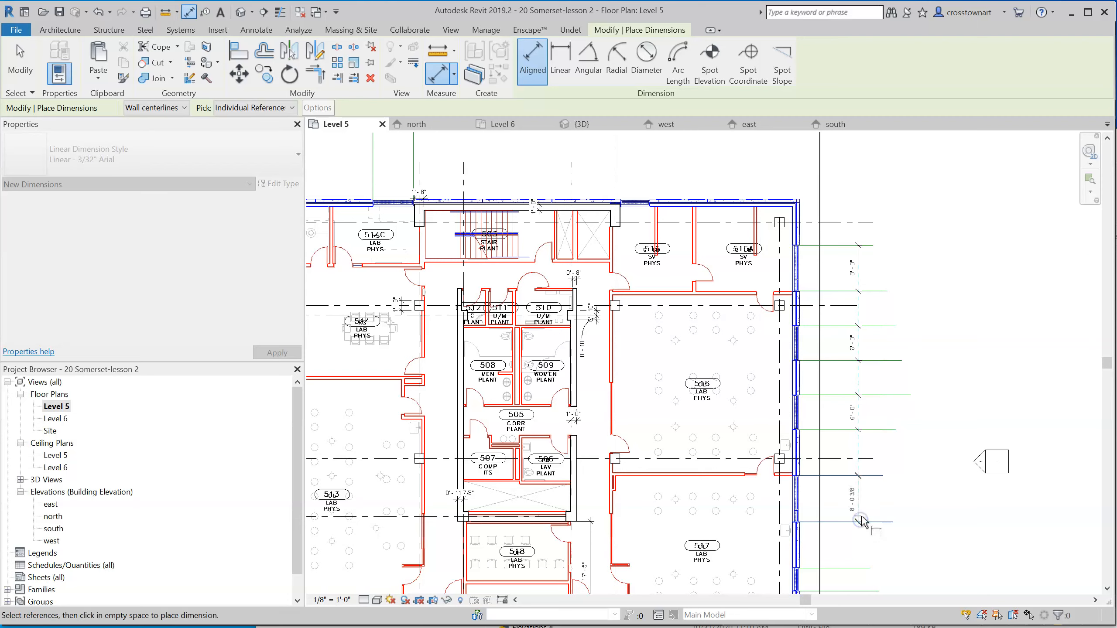
{"action": "left_click", "coordinate": [875, 486]}
{"action": "scroll", "coordinate": [825, 523], "scroll_direction": "up", "scroll_amount": 6}
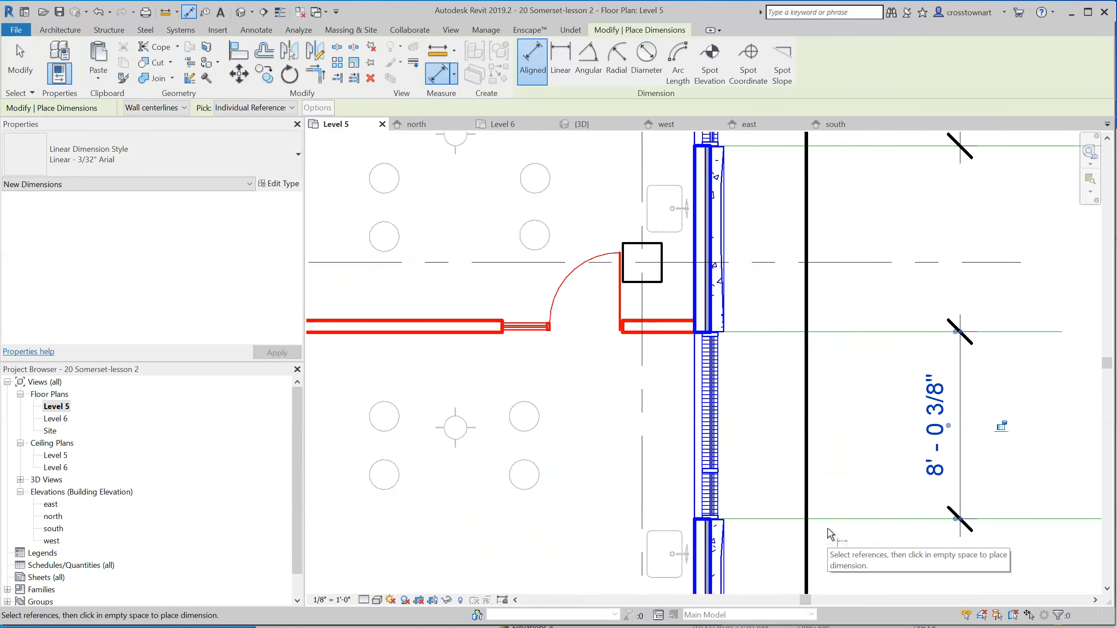
{"action": "scroll", "coordinate": [831, 534], "scroll_direction": "up", "scroll_amount": 2}
{"action": "scroll", "coordinate": [754, 262], "scroll_direction": "down", "scroll_amount": 4}
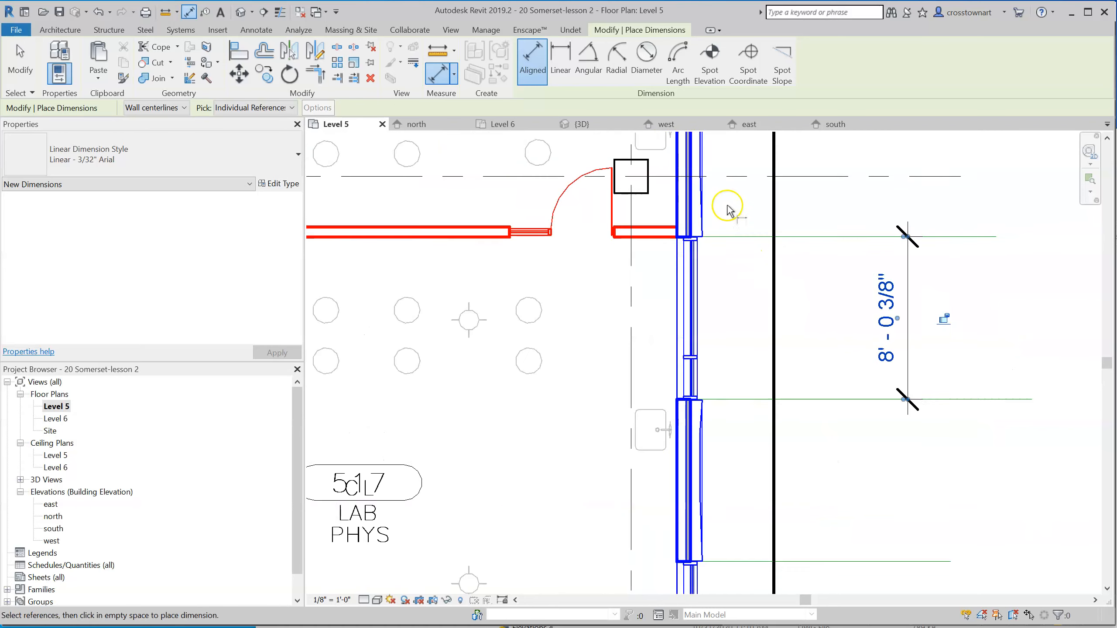
{"action": "scroll", "coordinate": [727, 211], "scroll_direction": "down", "scroll_amount": 2}
{"action": "left_click", "coordinate": [838, 442]}
{"action": "left_click", "coordinate": [840, 500]}
{"action": "left_click", "coordinate": [848, 483]}
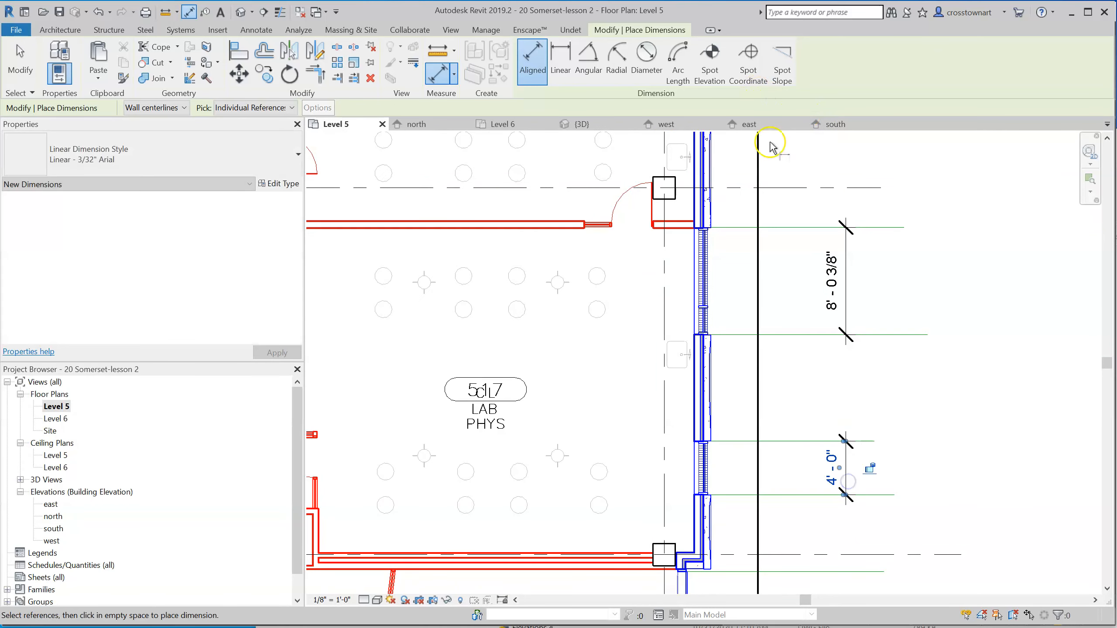
Place an aligned dimension between the two model lines marking the ends of room 519's side-wall glazing.
{"action": "scroll", "coordinate": [761, 343], "scroll_direction": "down", "scroll_amount": 2}
{"action": "scroll", "coordinate": [846, 249], "scroll_direction": "down", "scroll_amount": 2}
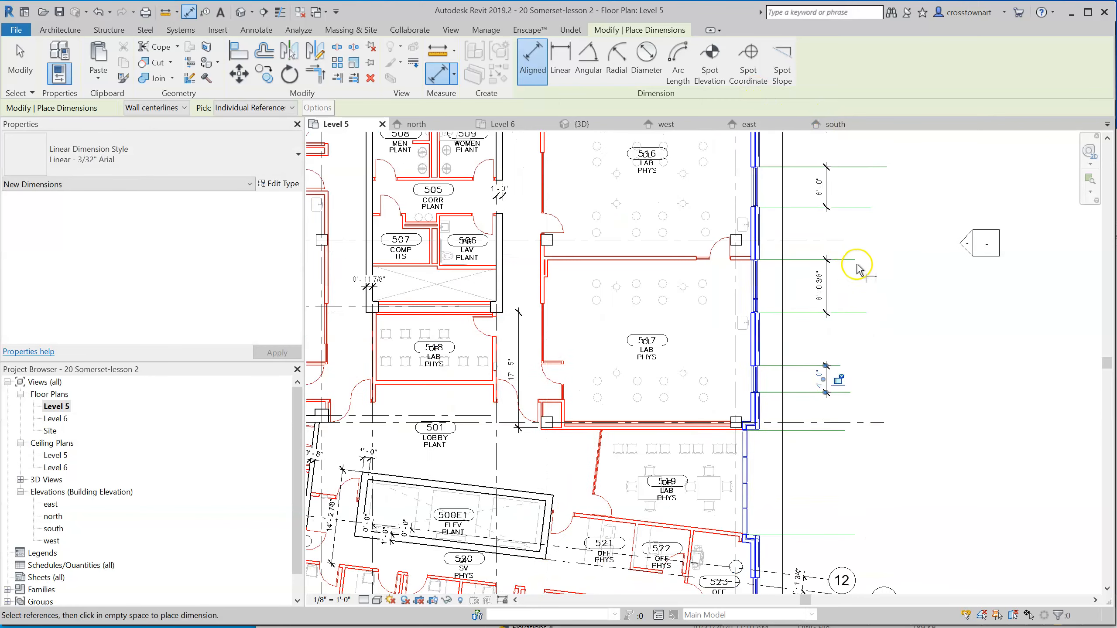
{"action": "left_click", "coordinate": [818, 533]}
{"action": "left_click", "coordinate": [813, 432]}
{"action": "left_click", "coordinate": [829, 458]}
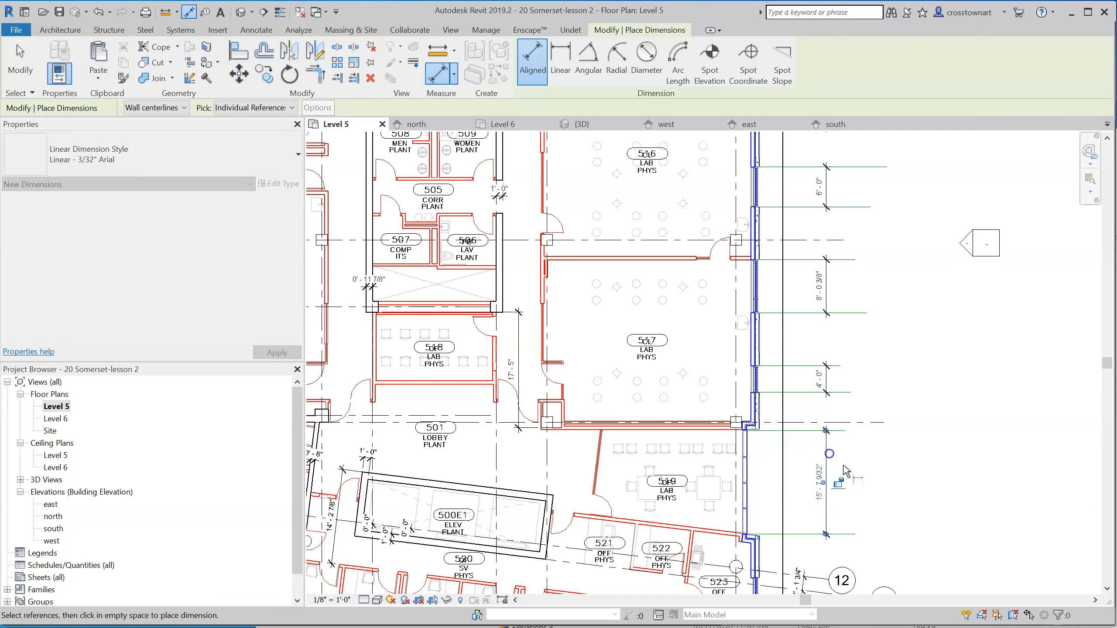
Open the 3D view, end the dimension command, and examine the linked elevation against the window-edge model lines along the Level 5 facade.
{"action": "scroll", "coordinate": [880, 476], "scroll_direction": "down", "scroll_amount": 2}
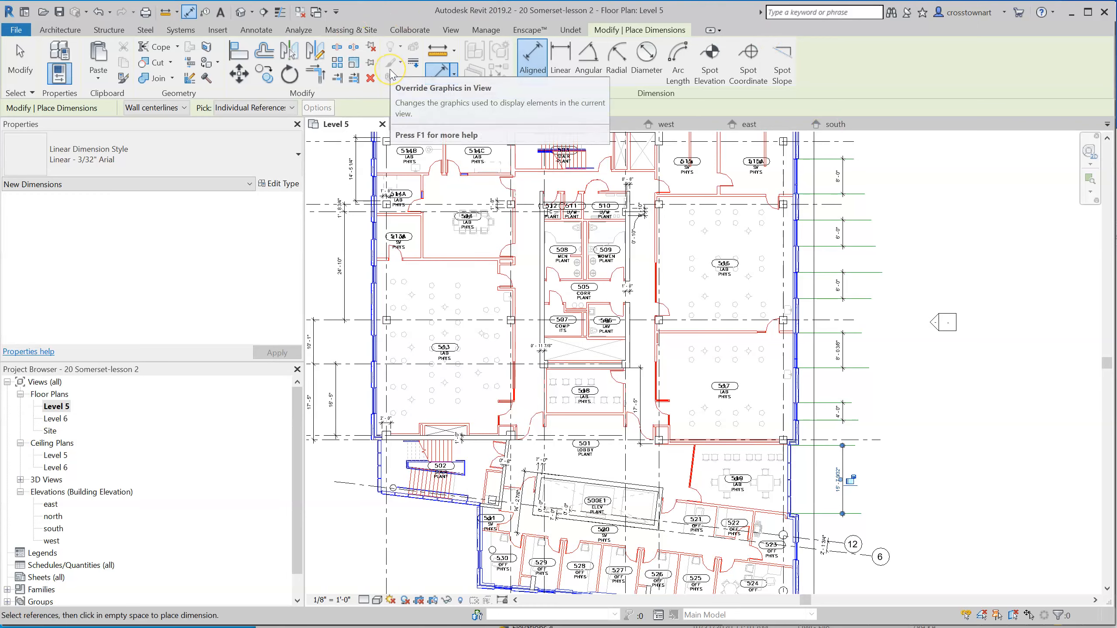
{"action": "left_click", "coordinate": [241, 15]}
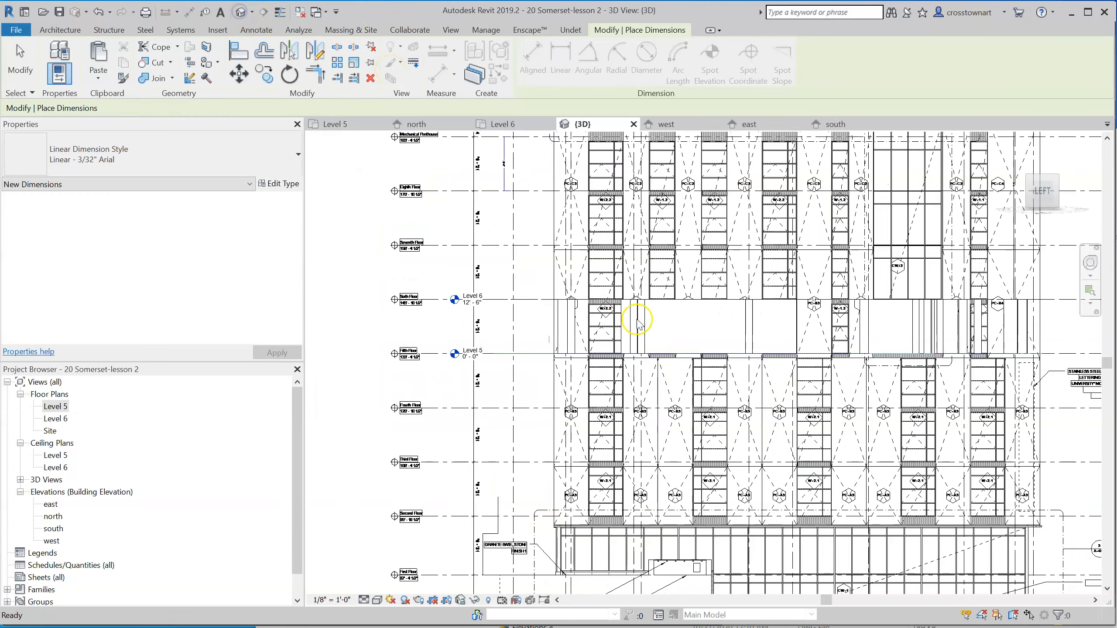
{"action": "scroll", "coordinate": [489, 299], "scroll_direction": "down", "scroll_amount": 3}
{"action": "scroll", "coordinate": [515, 303], "scroll_direction": "down", "scroll_amount": 2}
{"action": "key", "text": "Escape"}
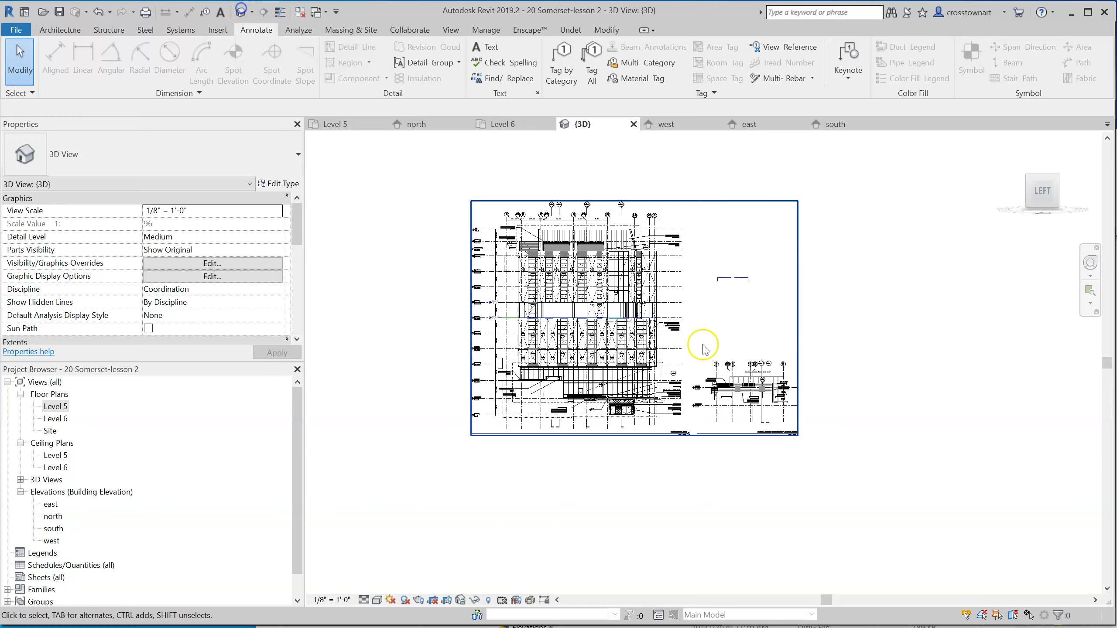
{"action": "scroll", "coordinate": [748, 340], "scroll_direction": "down", "scroll_amount": 2}
{"action": "middle_click_drag", "start_coordinate": [748, 342], "coordinate": [850, 450], "text": "shift"}
{"action": "middle_click_drag", "start_coordinate": [719, 450], "coordinate": [802, 429], "text": "shift"}
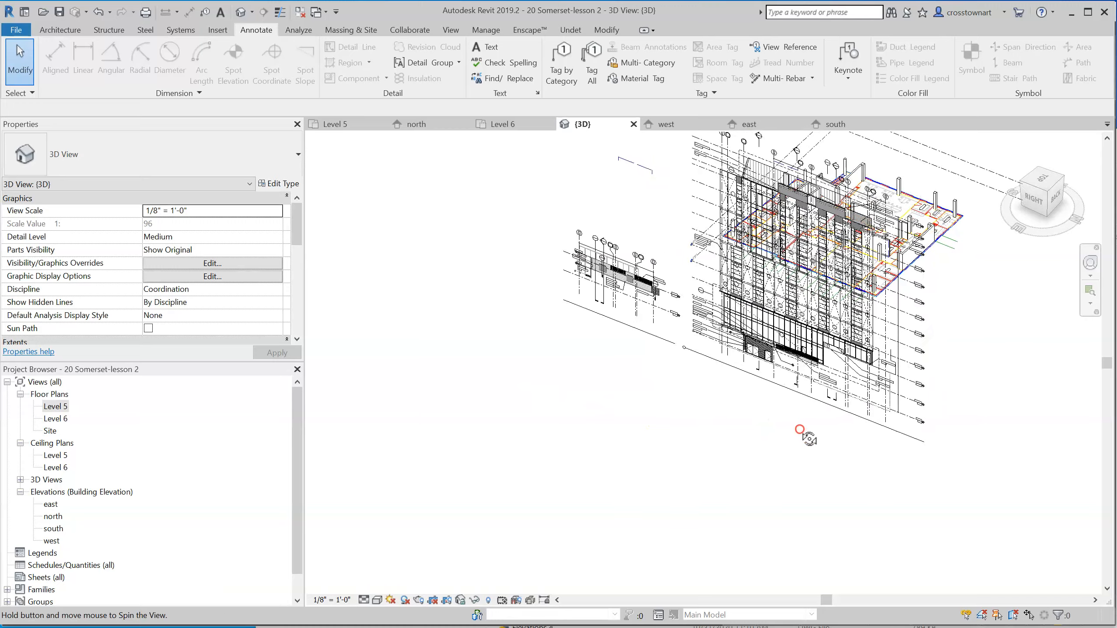
{"action": "scroll", "coordinate": [844, 277], "scroll_direction": "up", "scroll_amount": 5}
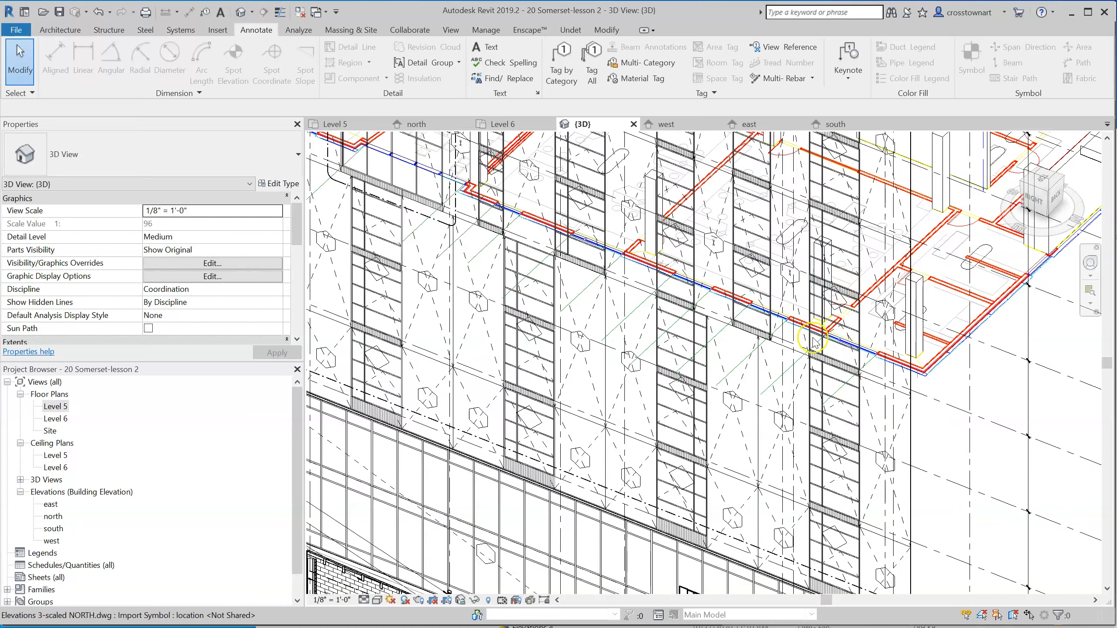
{"action": "scroll", "coordinate": [815, 330], "scroll_direction": "up", "scroll_amount": 3}
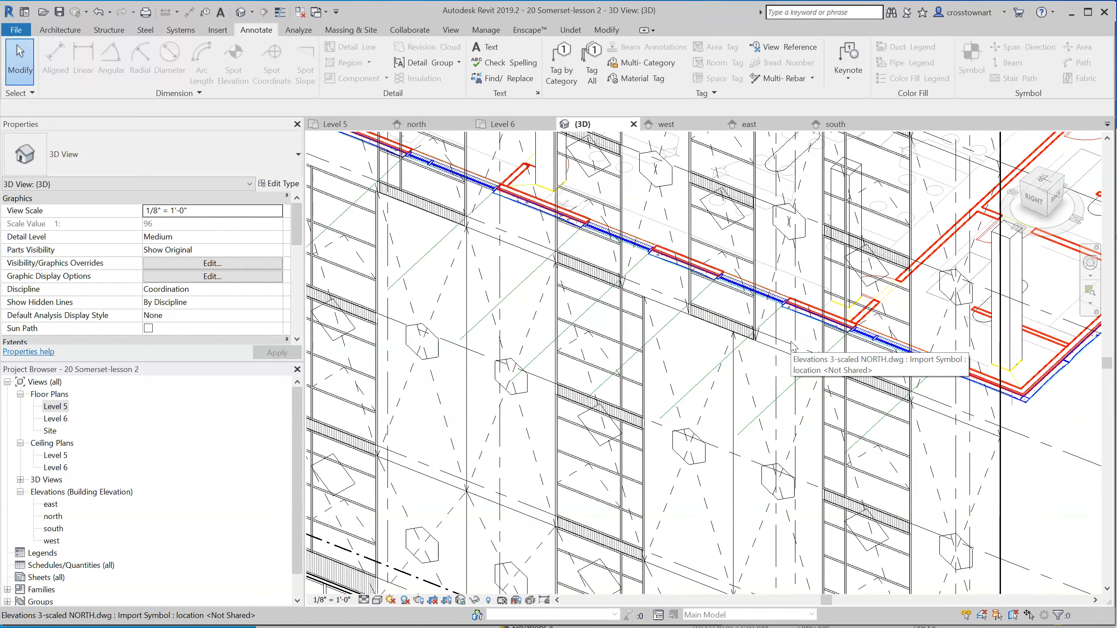
Compare the linked elevation's window bays with the Level 5 plan's wall openings near the building corner and across the whole facade.
{"action": "scroll", "coordinate": [791, 346], "scroll_direction": "down", "scroll_amount": 5}
{"action": "scroll", "coordinate": [723, 286], "scroll_direction": "down", "scroll_amount": 2}
{"action": "scroll", "coordinate": [722, 285], "scroll_direction": "down", "scroll_amount": 1}
{"action": "middle_click_drag", "start_coordinate": [629, 423], "coordinate": [690, 447], "text": "shift"}
{"action": "scroll", "coordinate": [767, 363], "scroll_direction": "up", "scroll_amount": 5}
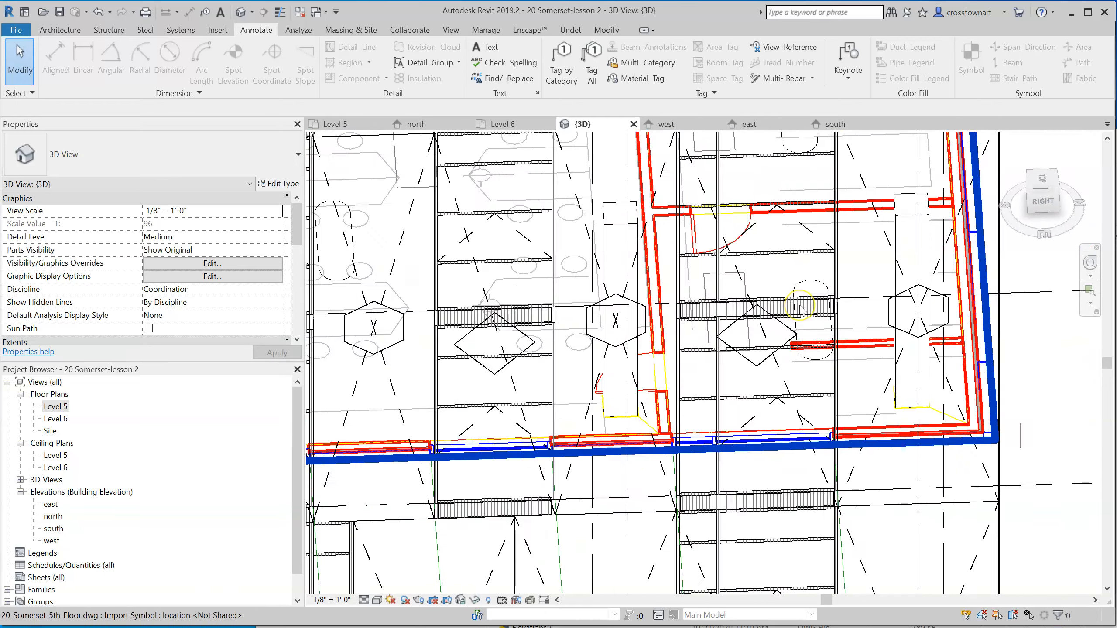
{"action": "scroll", "coordinate": [637, 392], "scroll_direction": "down", "scroll_amount": 6}
{"action": "middle_click_drag", "start_coordinate": [638, 391], "coordinate": [915, 464], "text": "shift"}
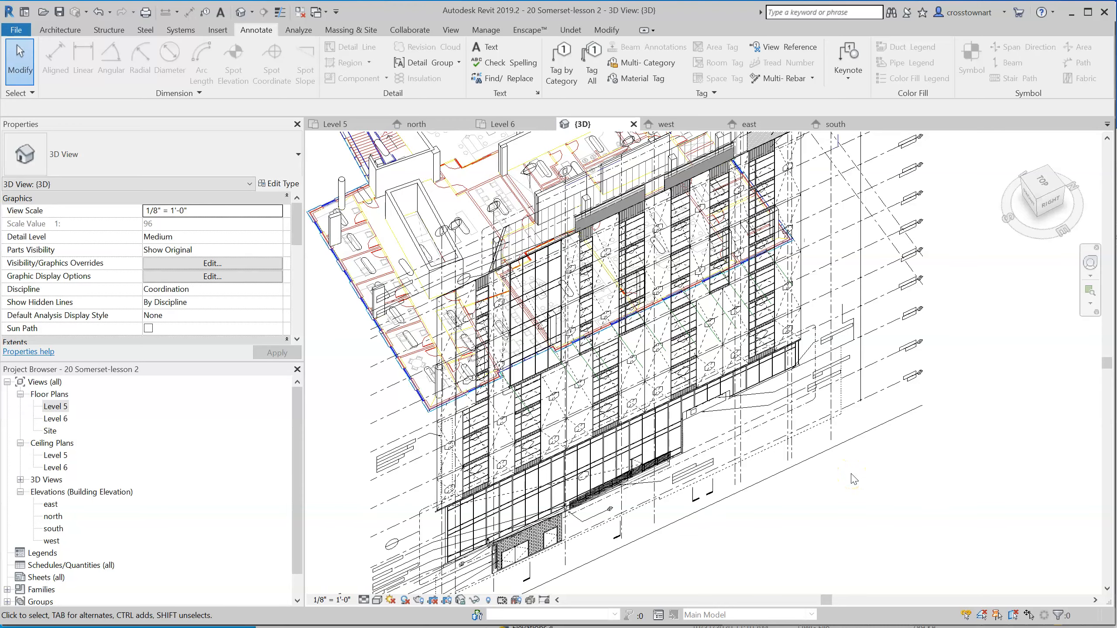
Examine the linked north elevation's level markers and compare its window bays with the model lines along the Level 5 facade.
{"action": "scroll", "coordinate": [739, 281], "scroll_direction": "up", "scroll_amount": 4}
{"action": "scroll", "coordinate": [738, 282], "scroll_direction": "down", "scroll_amount": 4}
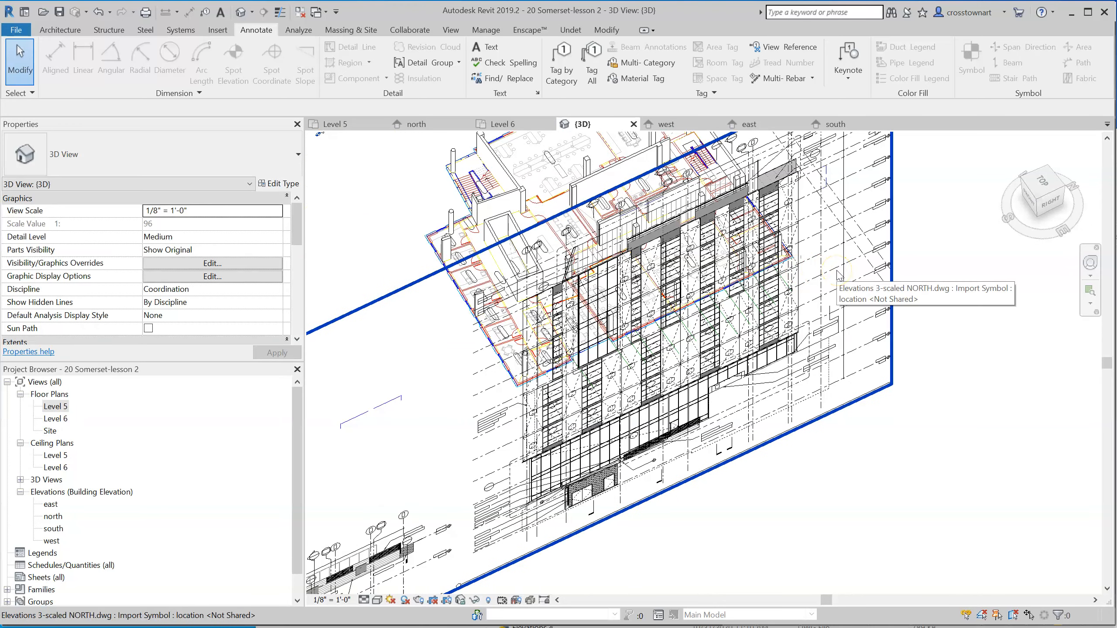
{"action": "scroll", "coordinate": [886, 249], "scroll_direction": "up", "scroll_amount": 3}
{"action": "scroll", "coordinate": [889, 249], "scroll_direction": "up", "scroll_amount": 4}
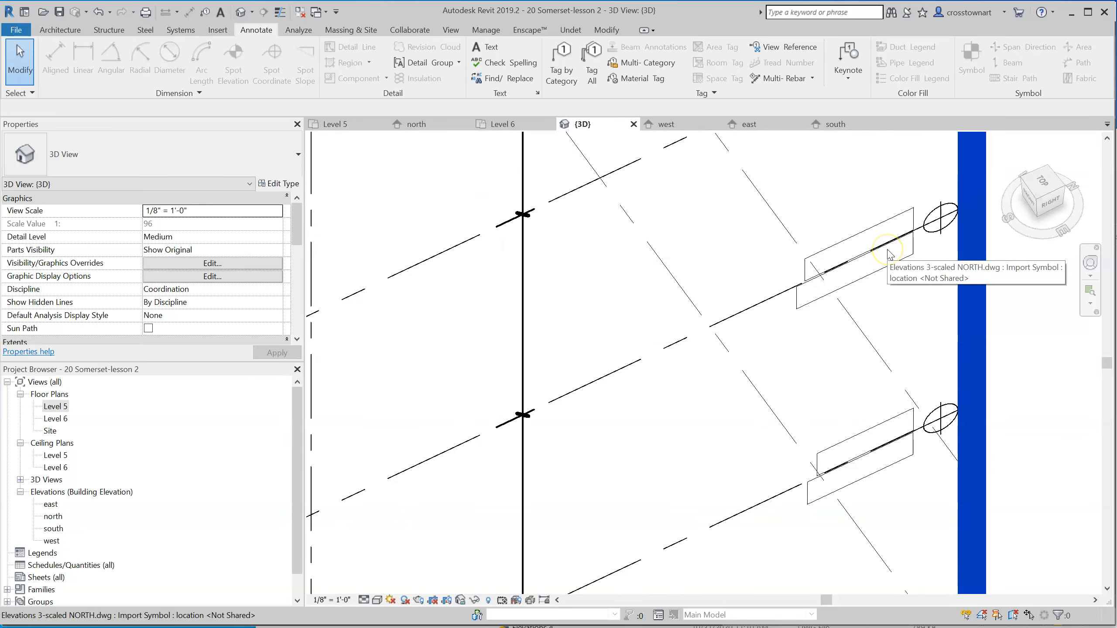
{"action": "scroll", "coordinate": [897, 250], "scroll_direction": "down", "scroll_amount": 7}
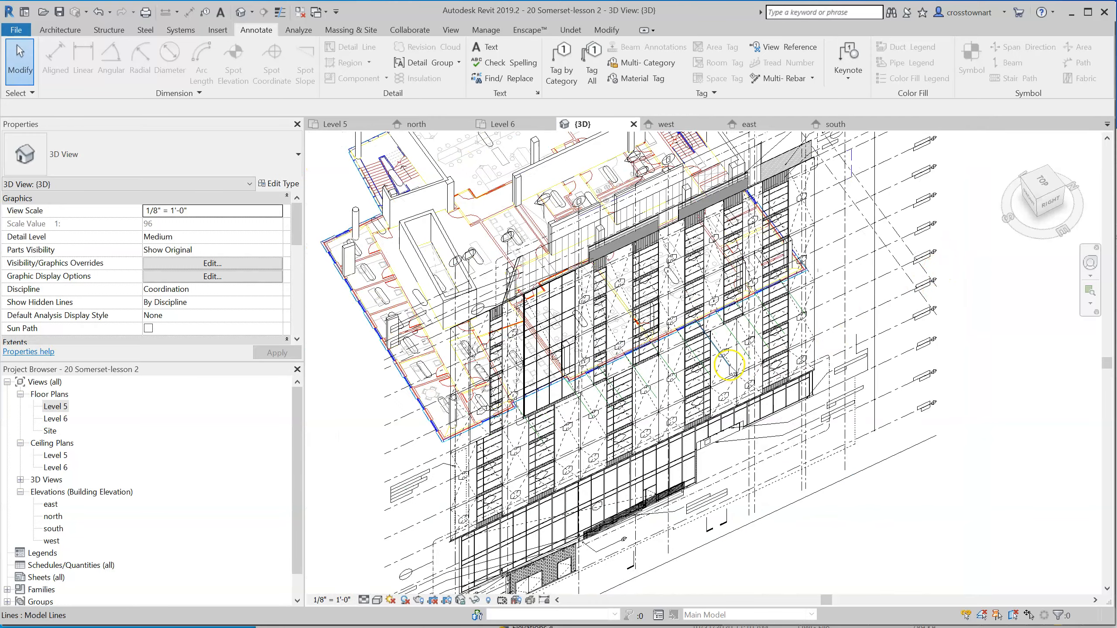
{"action": "scroll", "coordinate": [770, 327], "scroll_direction": "up", "scroll_amount": 5}
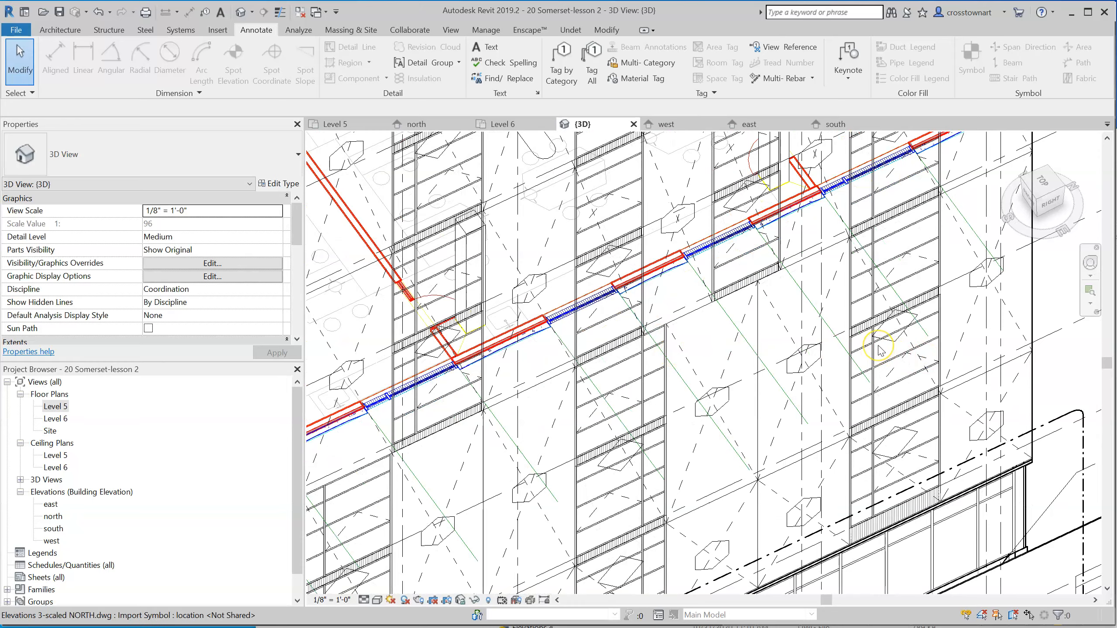
{"action": "scroll", "coordinate": [793, 319], "scroll_direction": "down", "scroll_amount": 2}
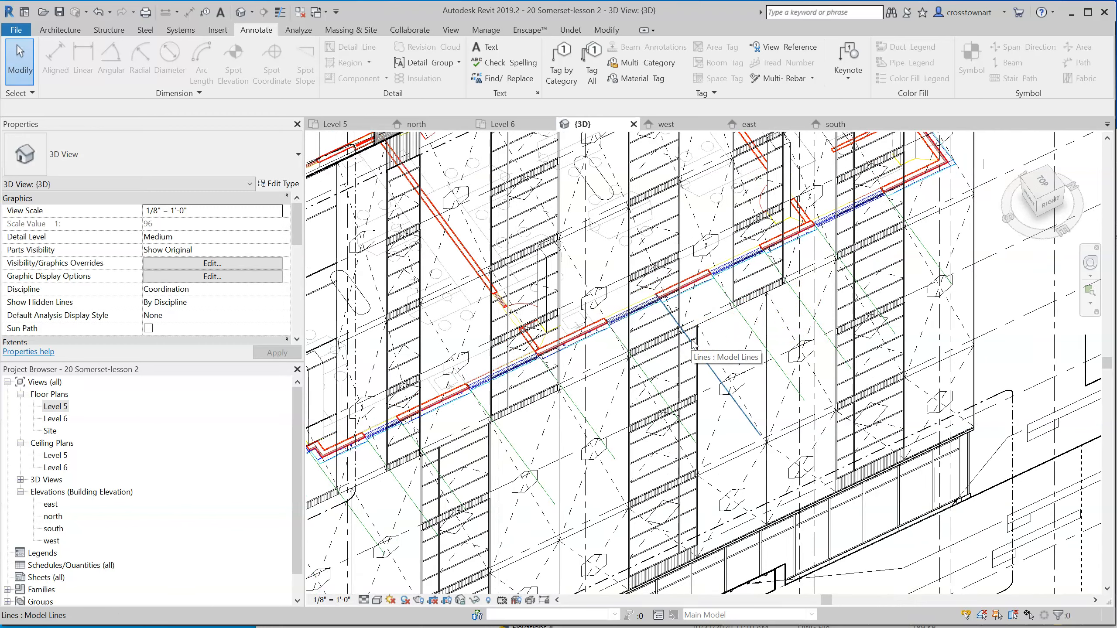
{"action": "scroll", "coordinate": [693, 344], "scroll_direction": "down", "scroll_amount": 2}
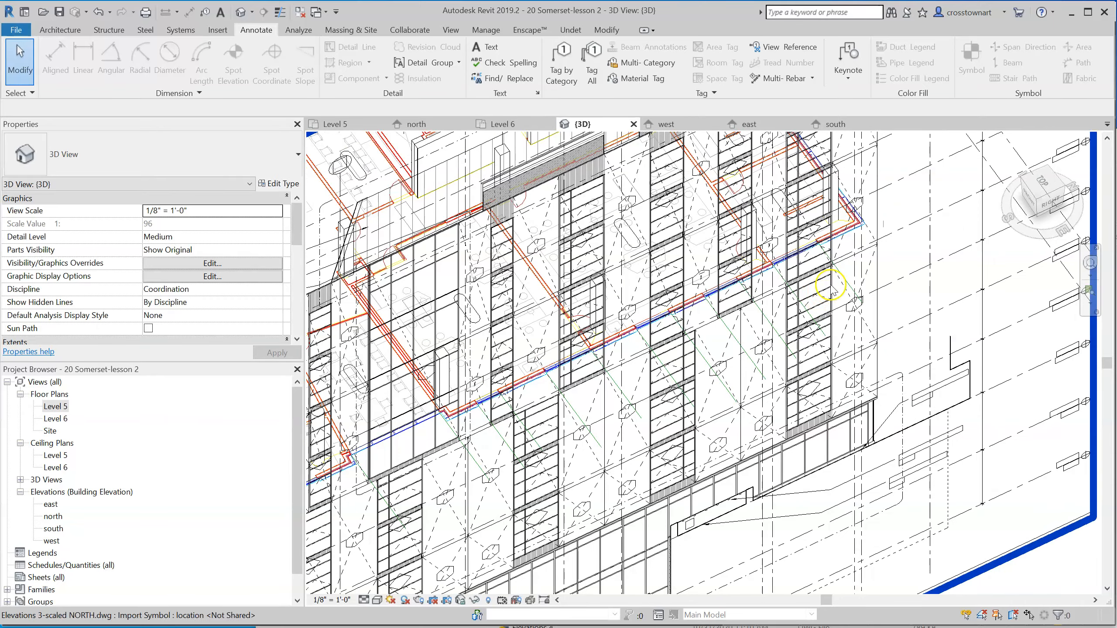
{"action": "scroll", "coordinate": [850, 285], "scroll_direction": "up", "scroll_amount": 2}
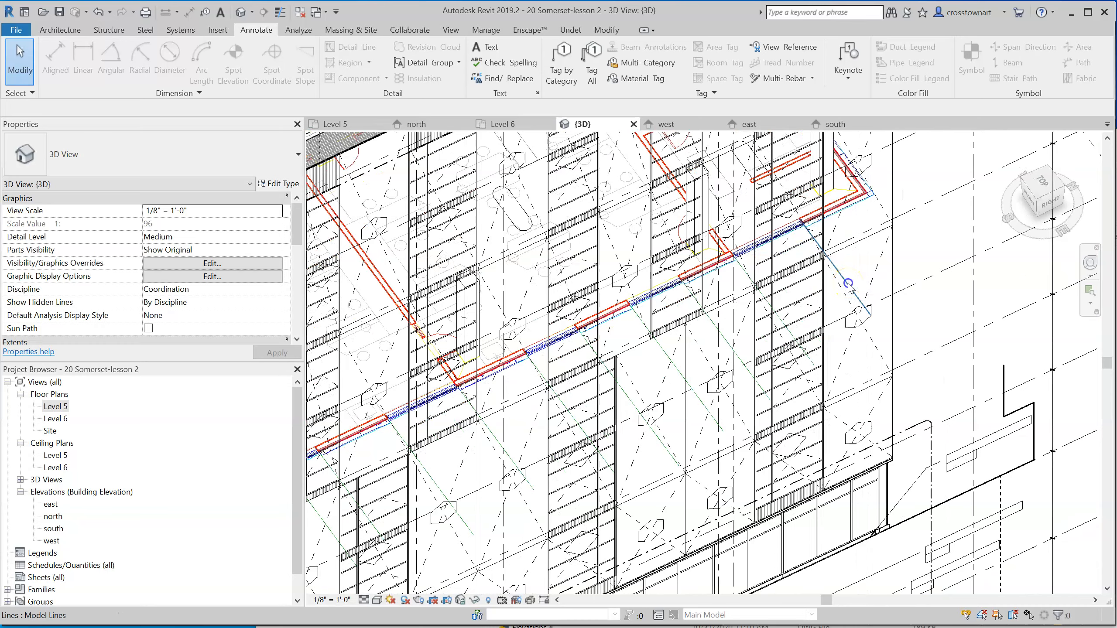
Select the model lines marking the corner window's edges and compare the facade's wall openings with the linked elevation's window bays.
{"action": "left_click", "coordinate": [850, 288]}
{"action": "left_click", "coordinate": [781, 323]}
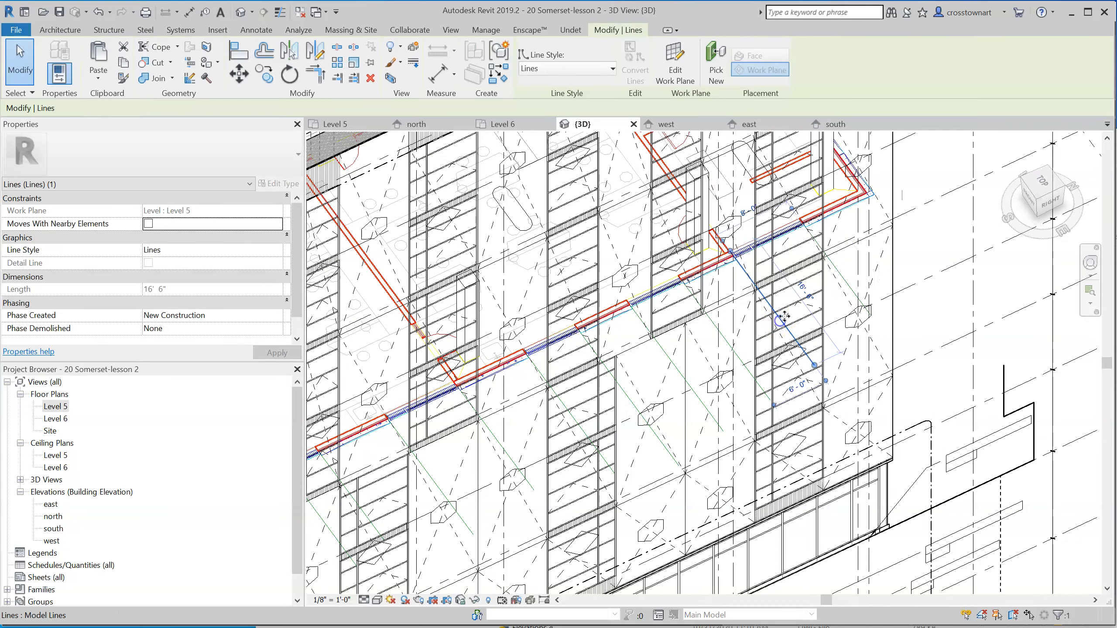
{"action": "scroll", "coordinate": [797, 326], "scroll_direction": "down", "scroll_amount": 2}
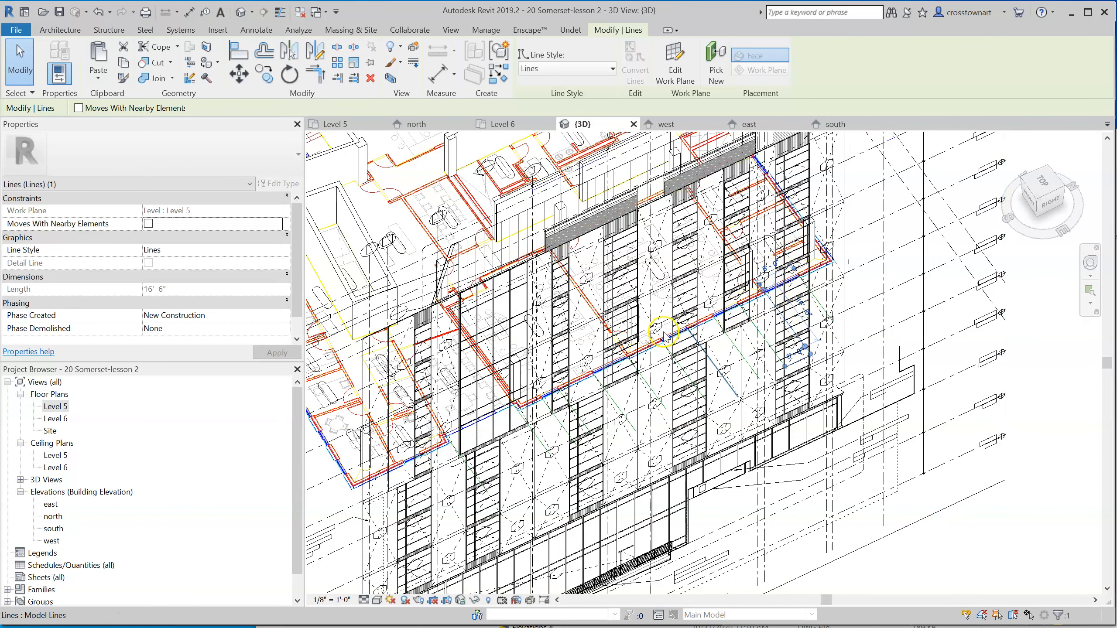
{"action": "scroll", "coordinate": [626, 368], "scroll_direction": "up", "scroll_amount": 4}
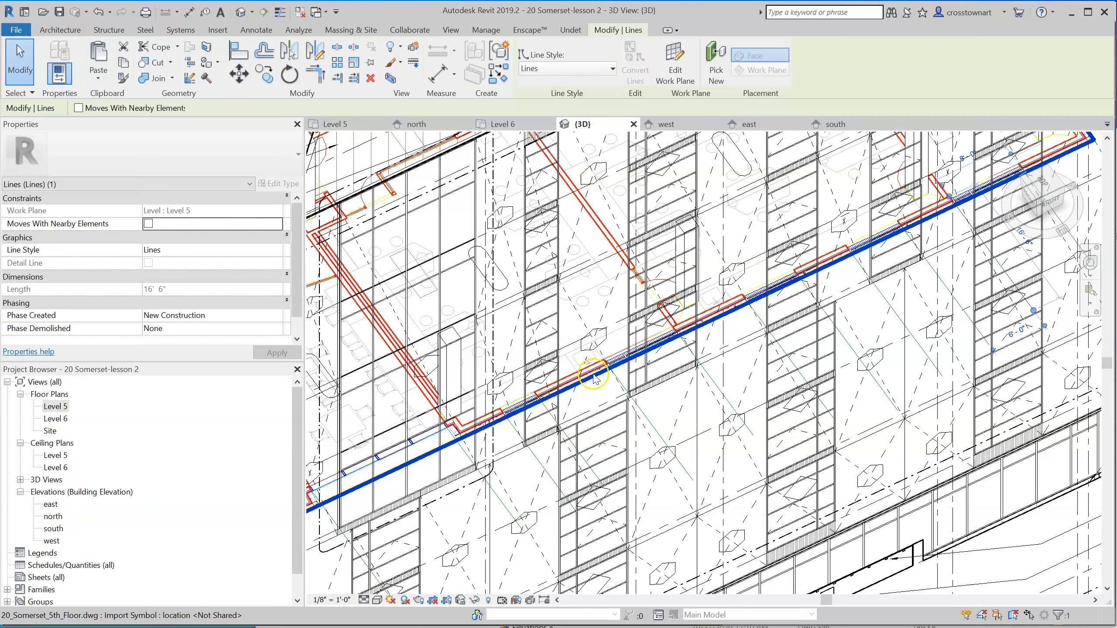
{"action": "scroll", "coordinate": [600, 372], "scroll_direction": "up", "scroll_amount": 3}
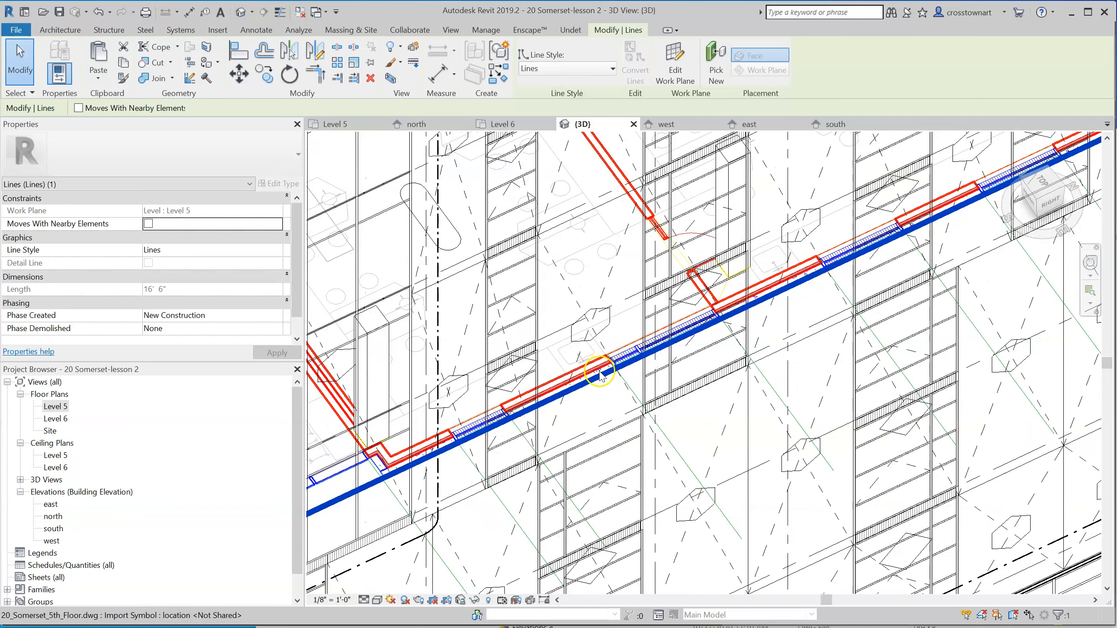
{"action": "scroll", "coordinate": [601, 371], "scroll_direction": "down", "scroll_amount": 2}
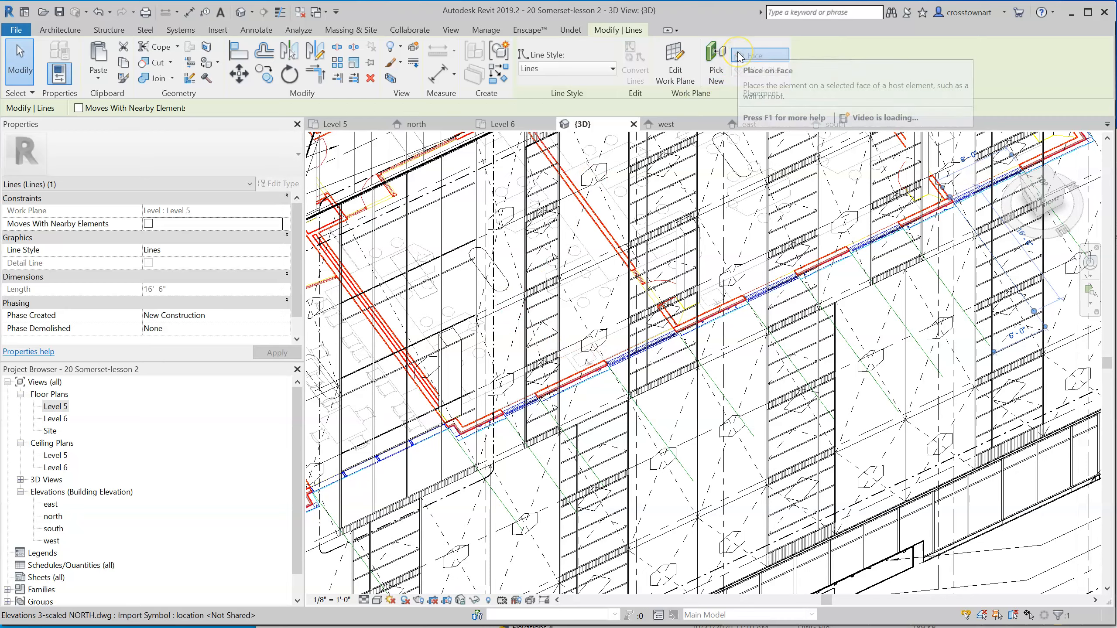
{"action": "scroll", "coordinate": [690, 178], "scroll_direction": "down", "scroll_amount": 2}
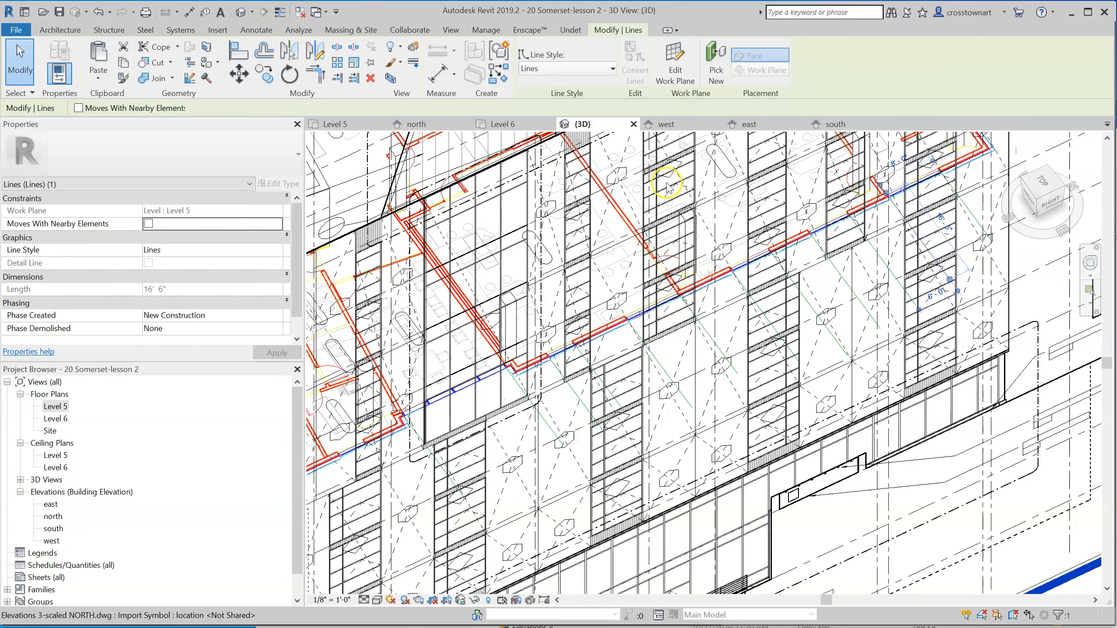
Save the project as a new project file named "20 Somerset-lesson 3".
{"action": "left_click", "coordinate": [18, 30]}
{"action": "mouse_move", "coordinate": [52, 203]}
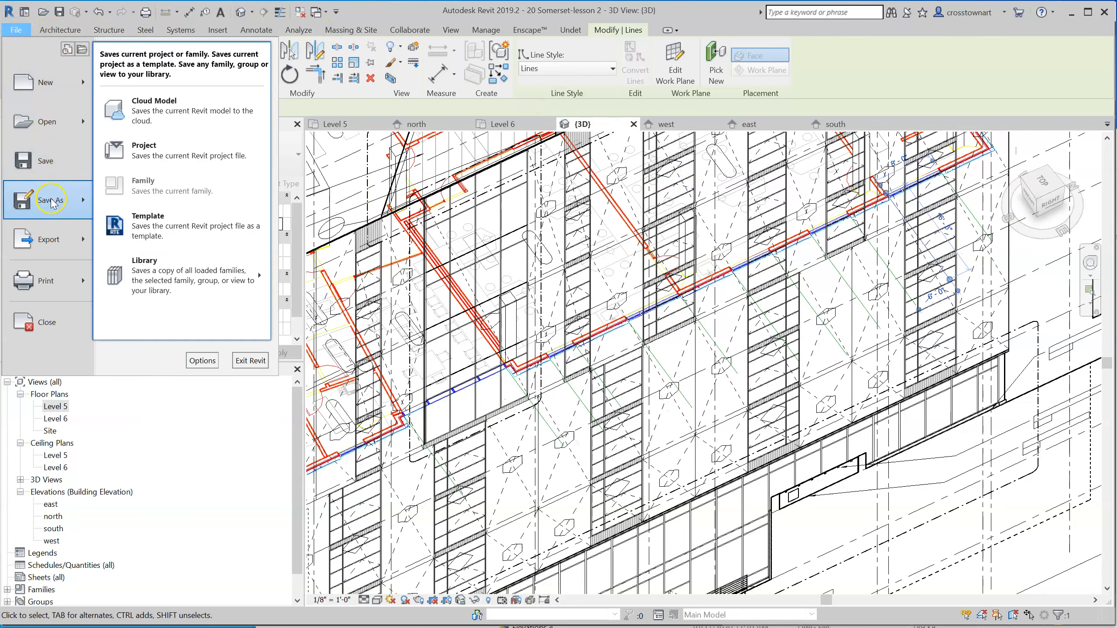
{"action": "left_click", "coordinate": [200, 154]}
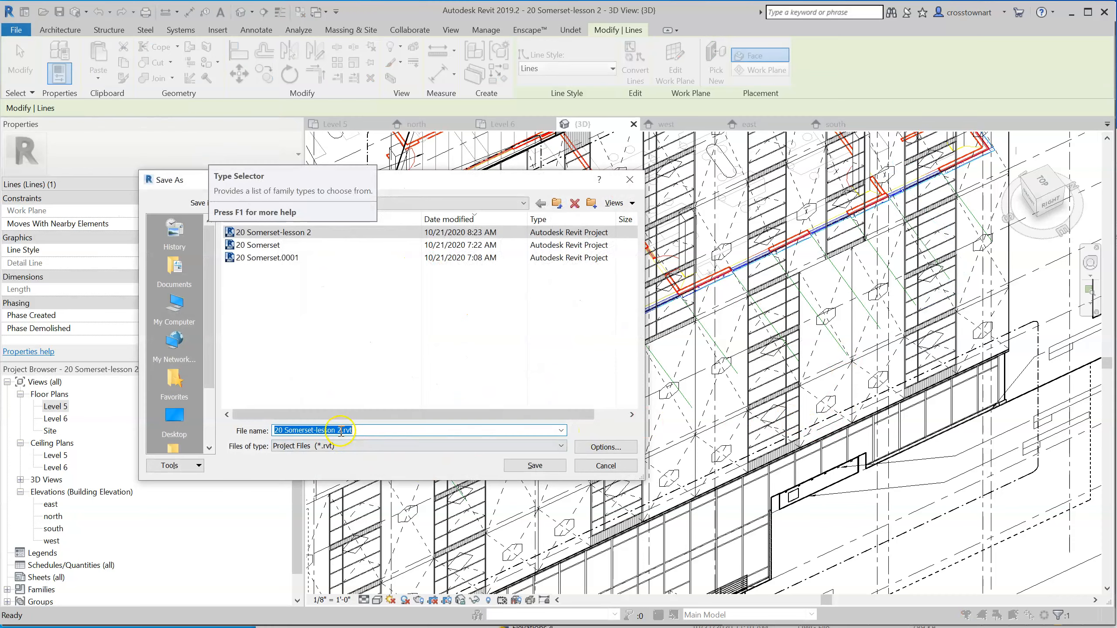
{"action": "left_click", "coordinate": [340, 430]}
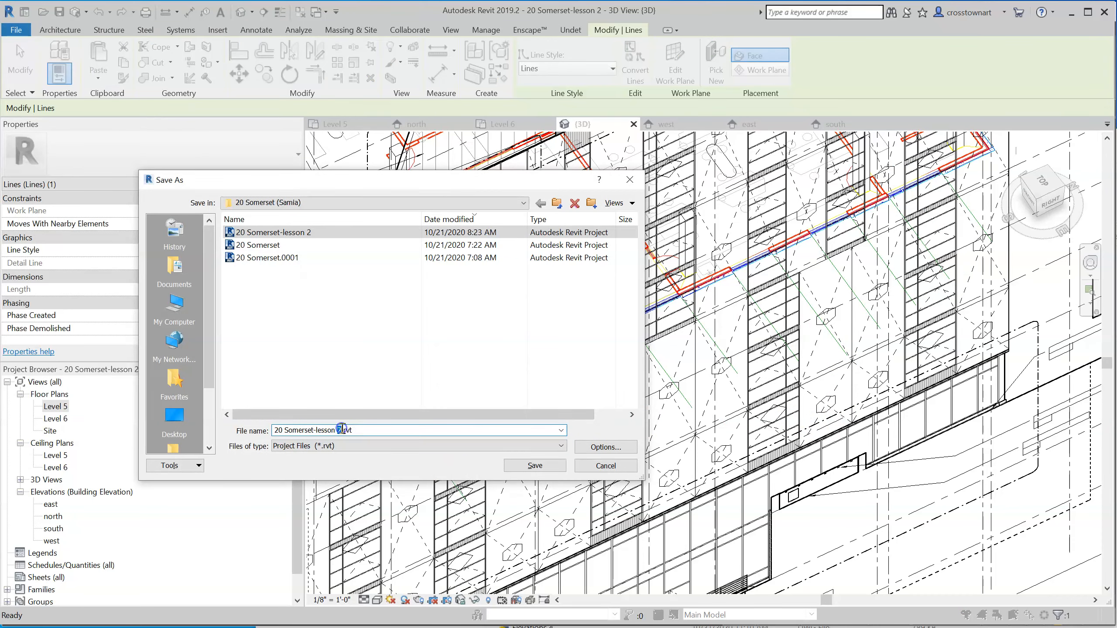
{"action": "left_click", "coordinate": [535, 465]}
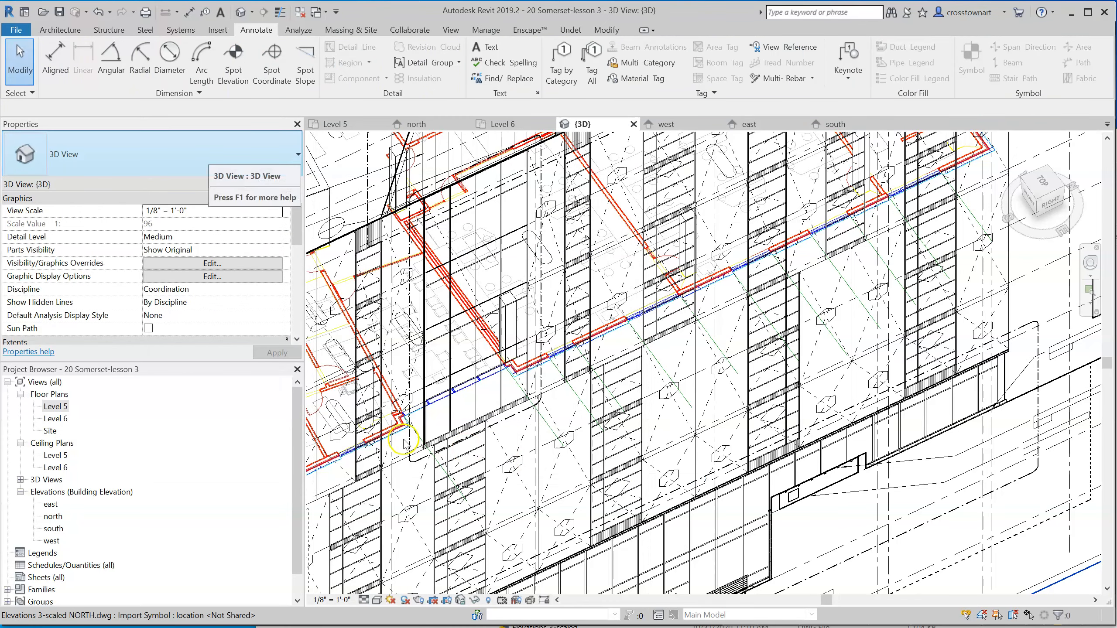
Open the Level 5 floor plan and place an aligned dimension across the exterior side wall's thickness at the corner beside room 515A.
{"action": "double_click", "coordinate": [56, 407]}
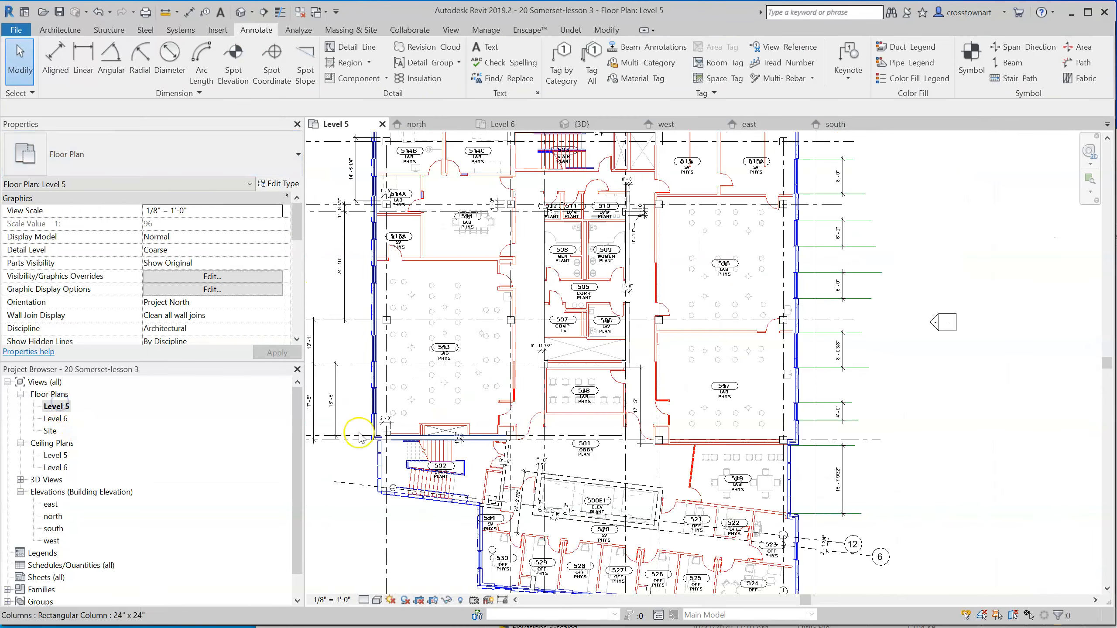
{"action": "scroll", "coordinate": [779, 423], "scroll_direction": "down", "scroll_amount": 2}
{"action": "scroll", "coordinate": [764, 321], "scroll_direction": "up", "scroll_amount": 2}
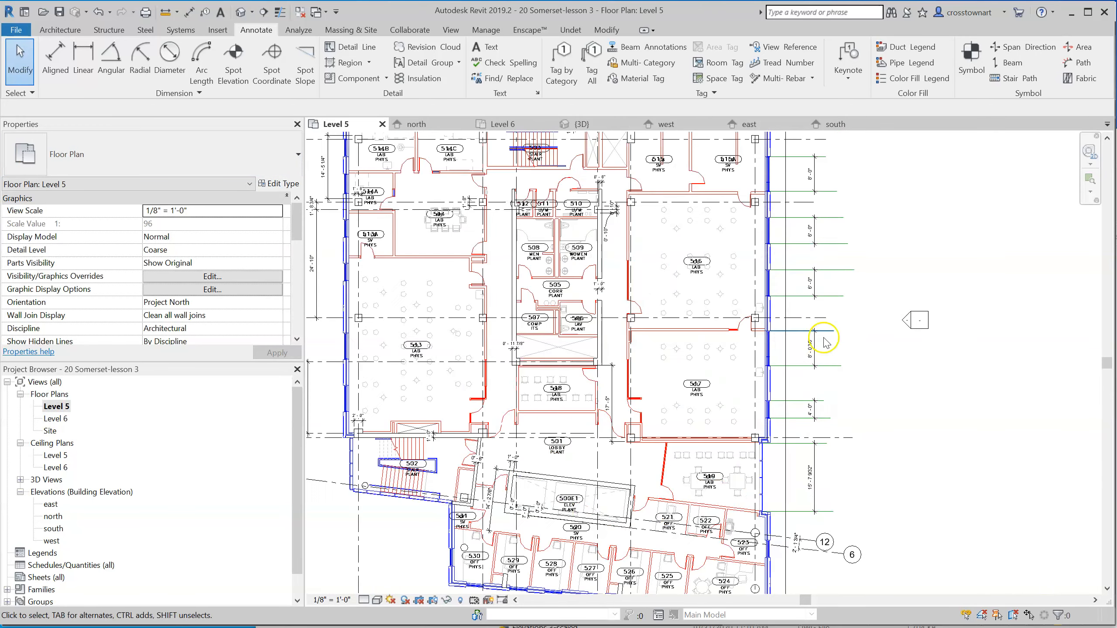
{"action": "scroll", "coordinate": [770, 132], "scroll_direction": "down", "scroll_amount": 1}
{"action": "scroll", "coordinate": [768, 193], "scroll_direction": "up", "scroll_amount": 4}
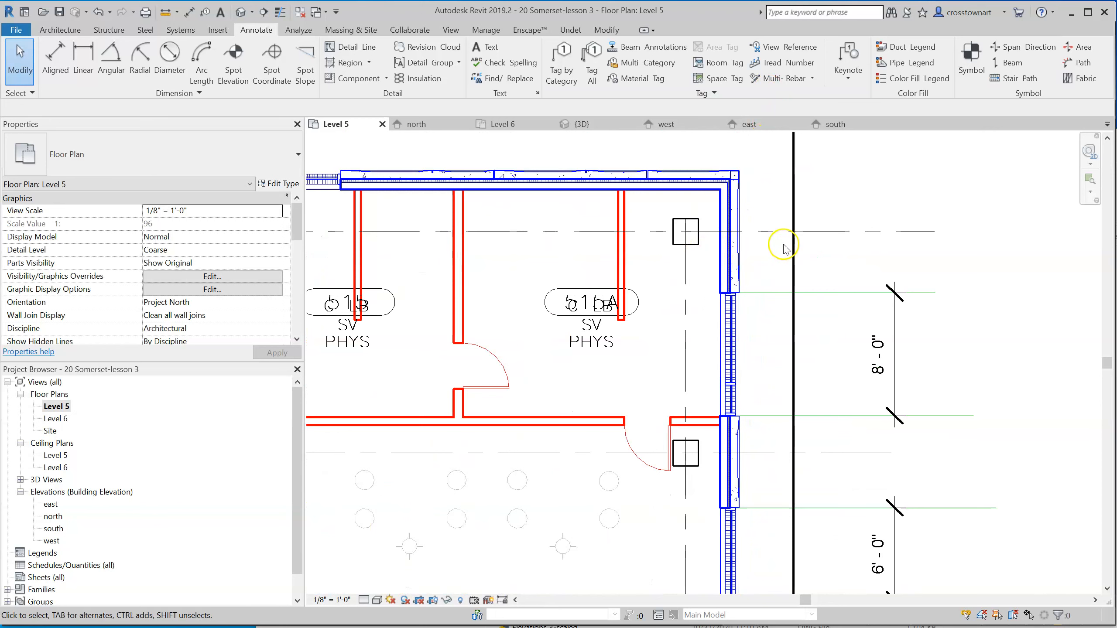
{"action": "scroll", "coordinate": [770, 264], "scroll_direction": "up", "scroll_amount": 2}
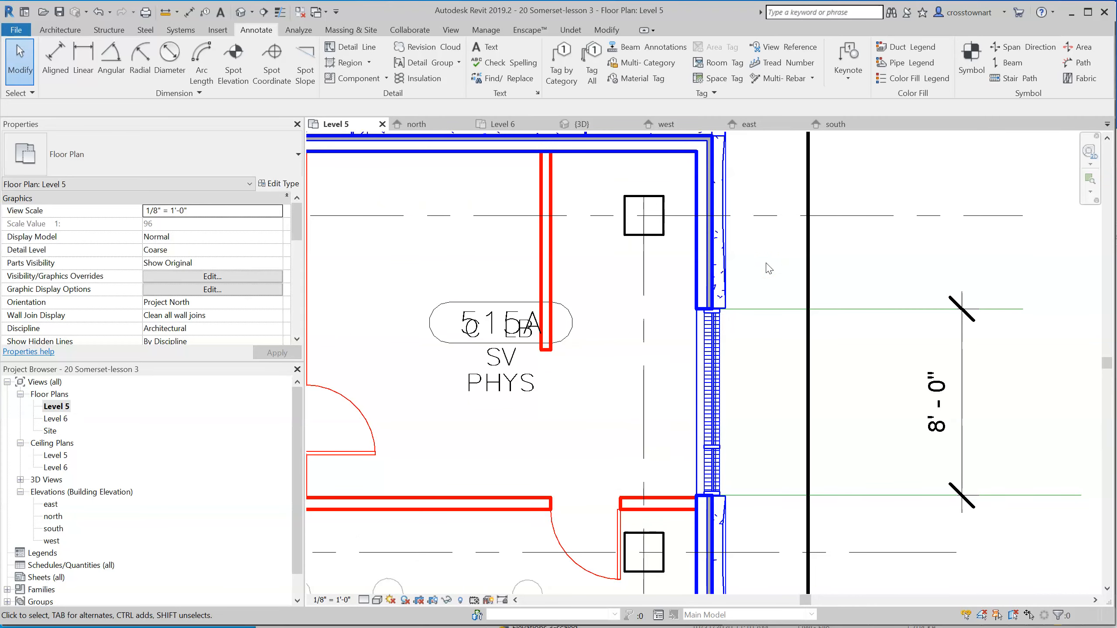
{"action": "left_click", "coordinate": [55, 59]}
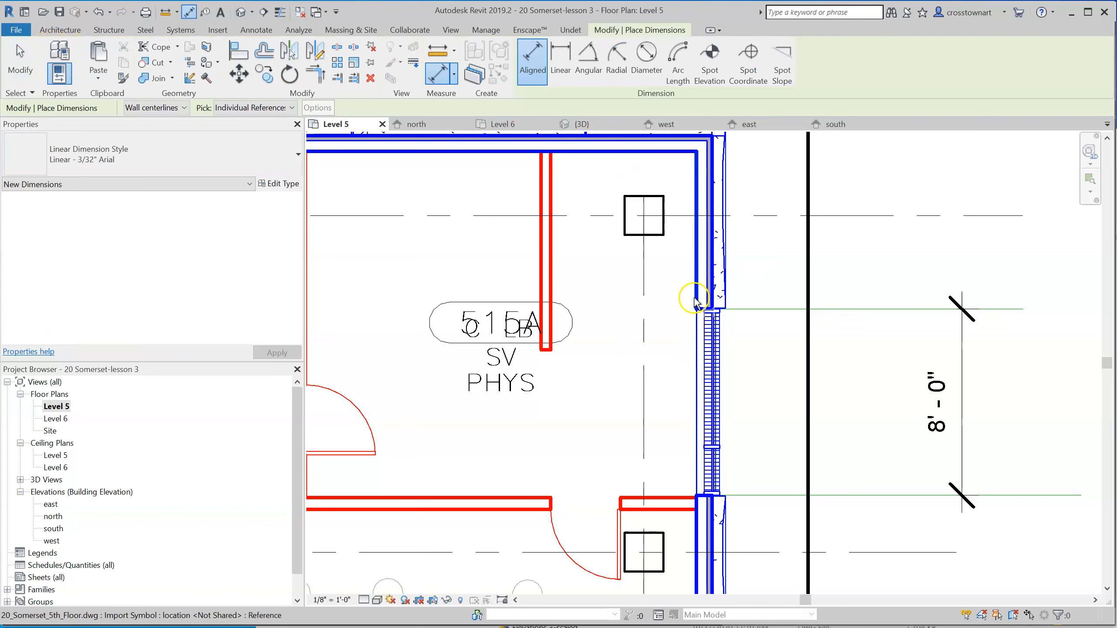
{"action": "left_click", "coordinate": [722, 309]}
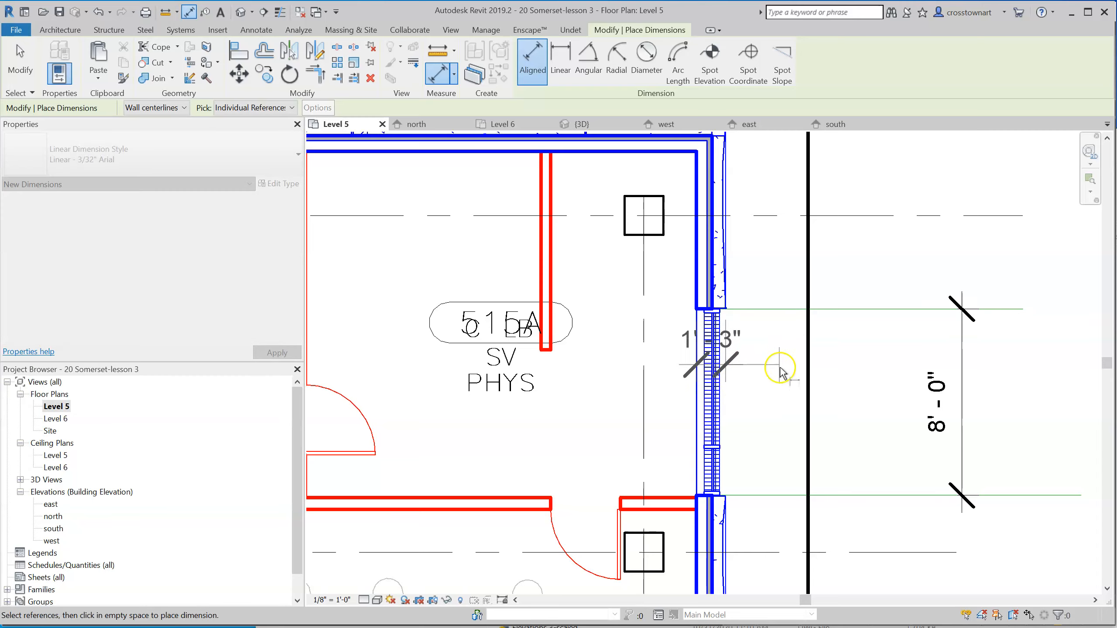
{"action": "left_click", "coordinate": [779, 355]}
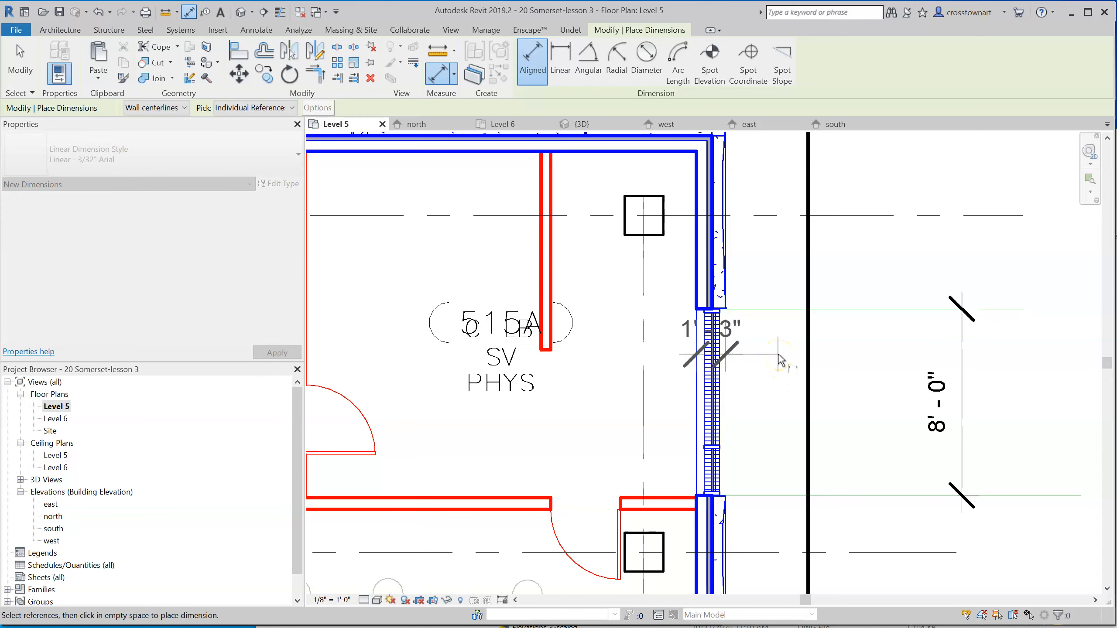
{"action": "scroll", "coordinate": [782, 372], "scroll_direction": "down", "scroll_amount": 3}
{"action": "left_click", "coordinate": [801, 195]}
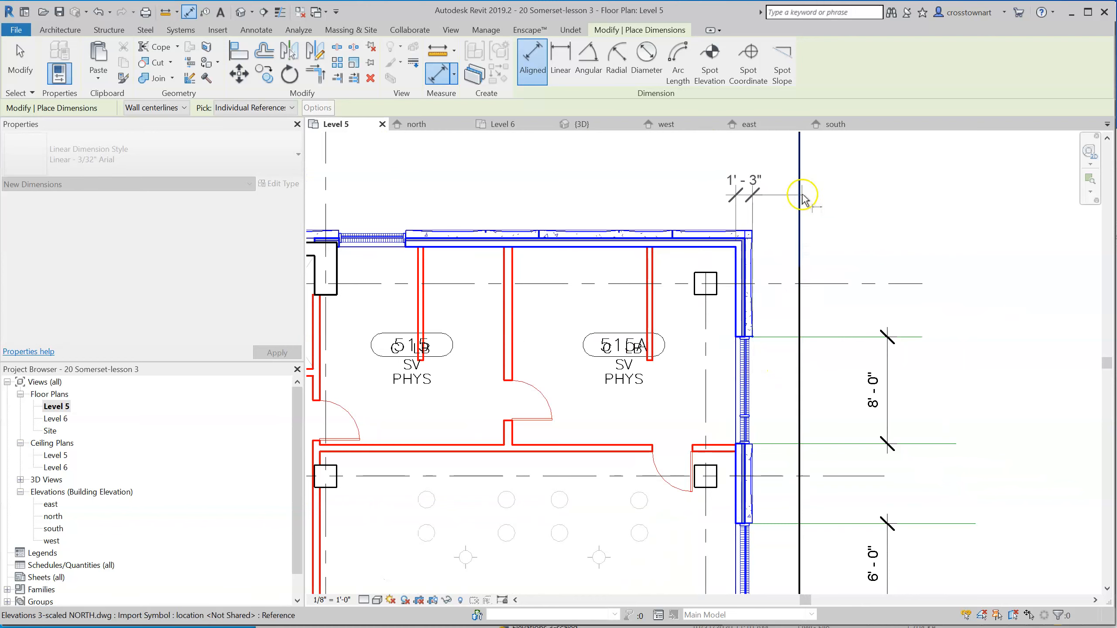
{"action": "left_click", "coordinate": [834, 306]}
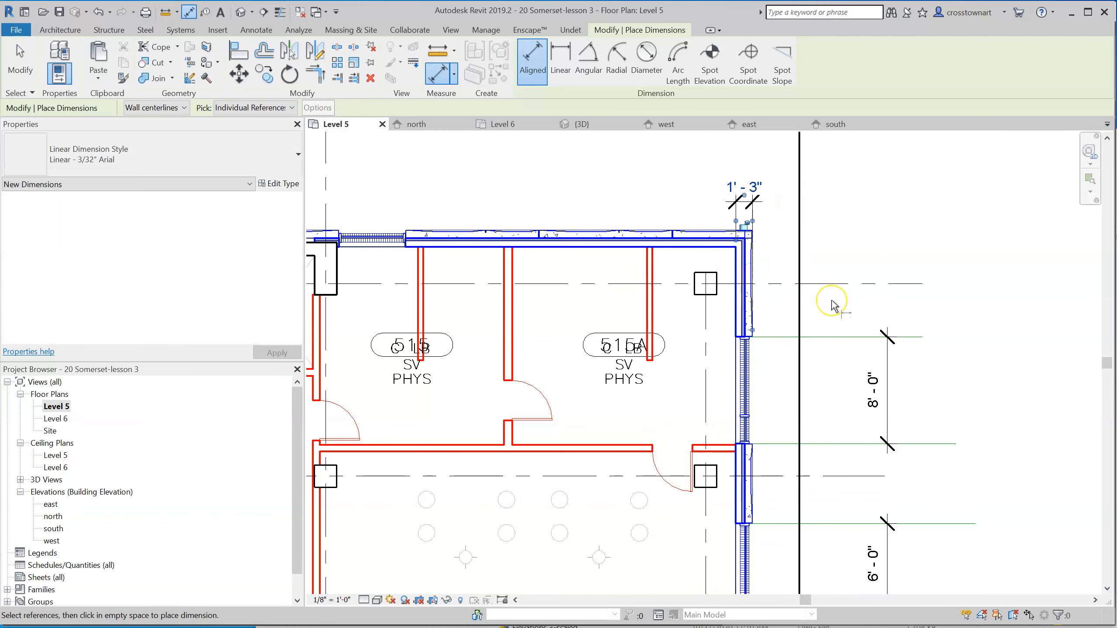